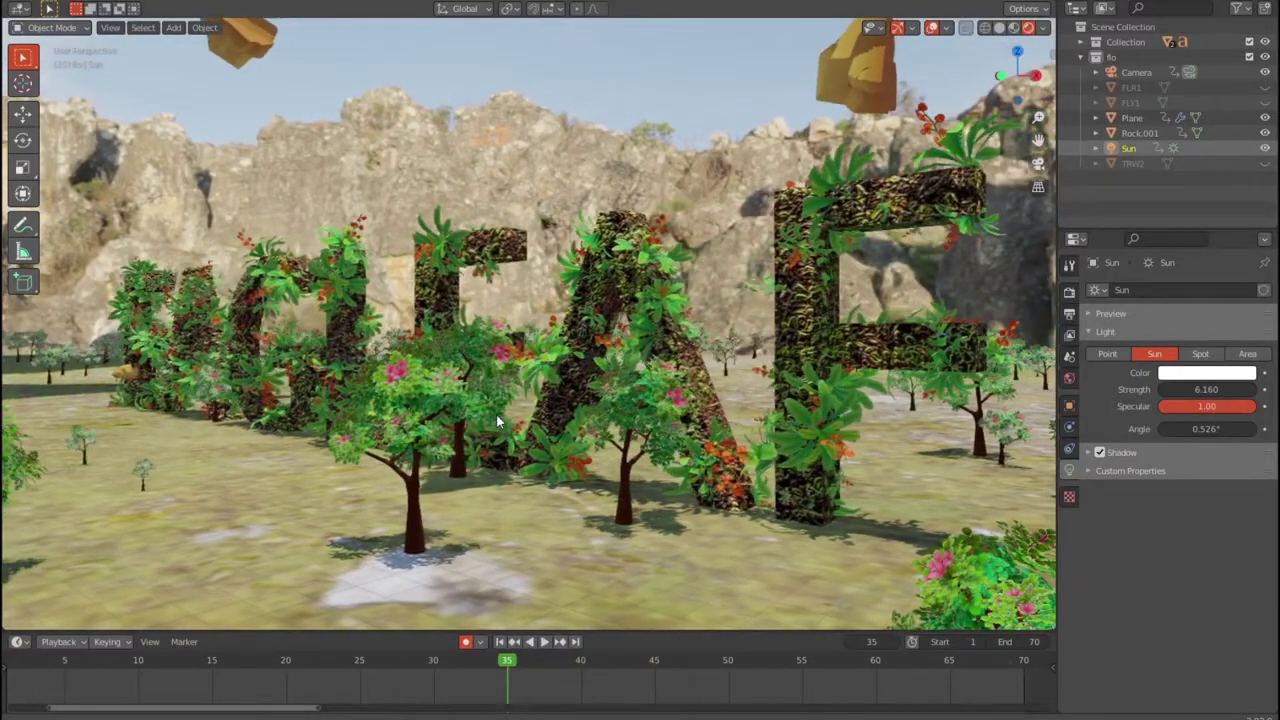
- Play the animation from frame 1, pause it, and orbit and zoom around the letters
left_click(500, 644)
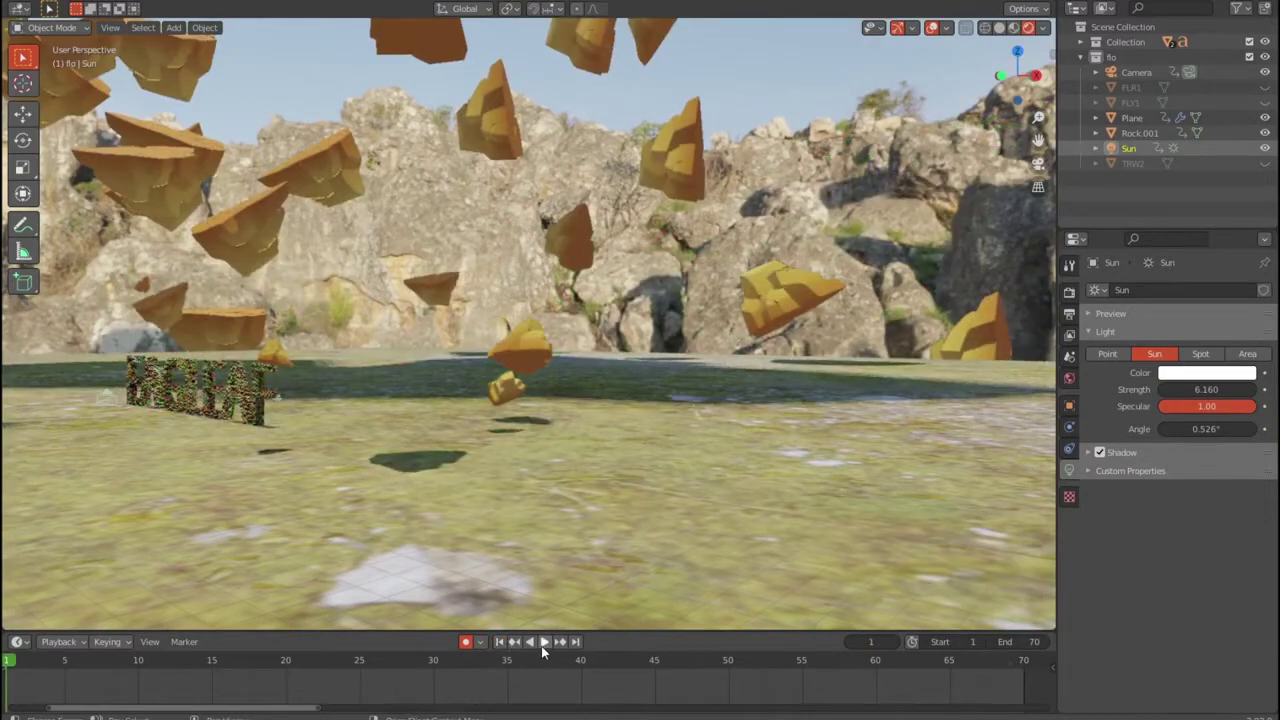
left_click(543, 642)
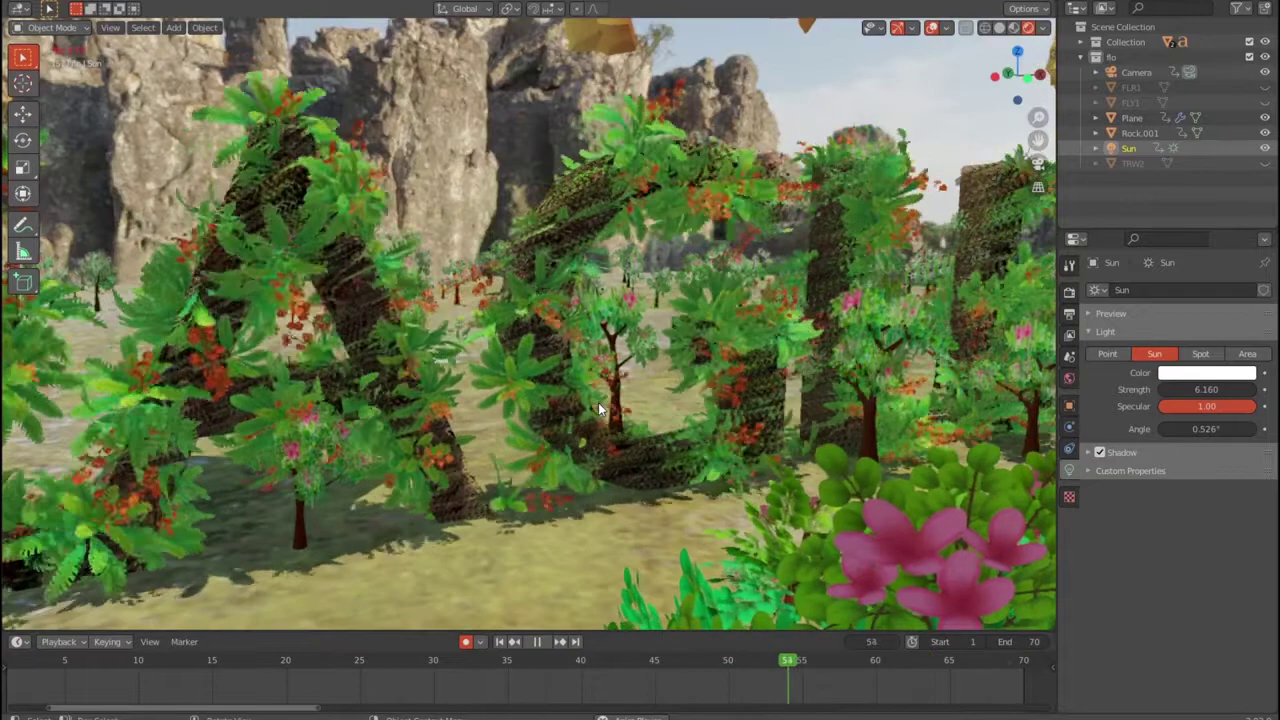
key("space")
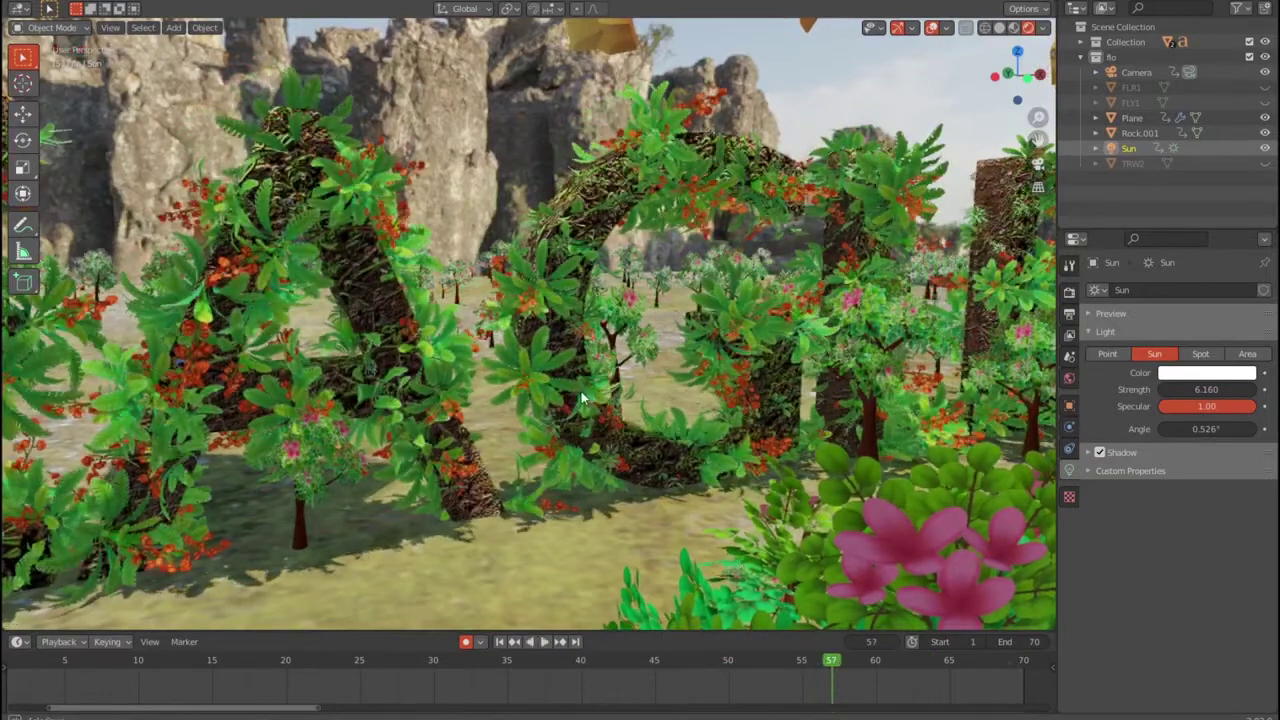
scroll(585, 395, "up", 5)
middle_click_drag(554, 393, 494, 386)
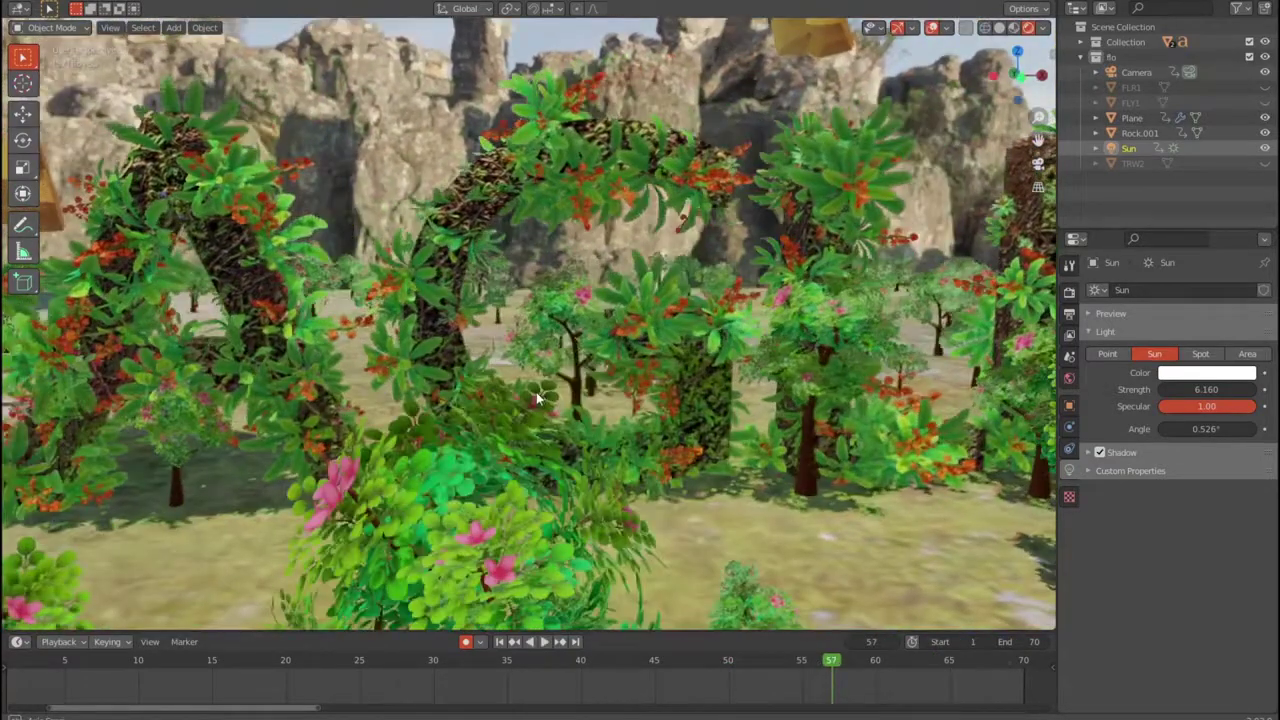
scroll(497, 380, "down", 8)
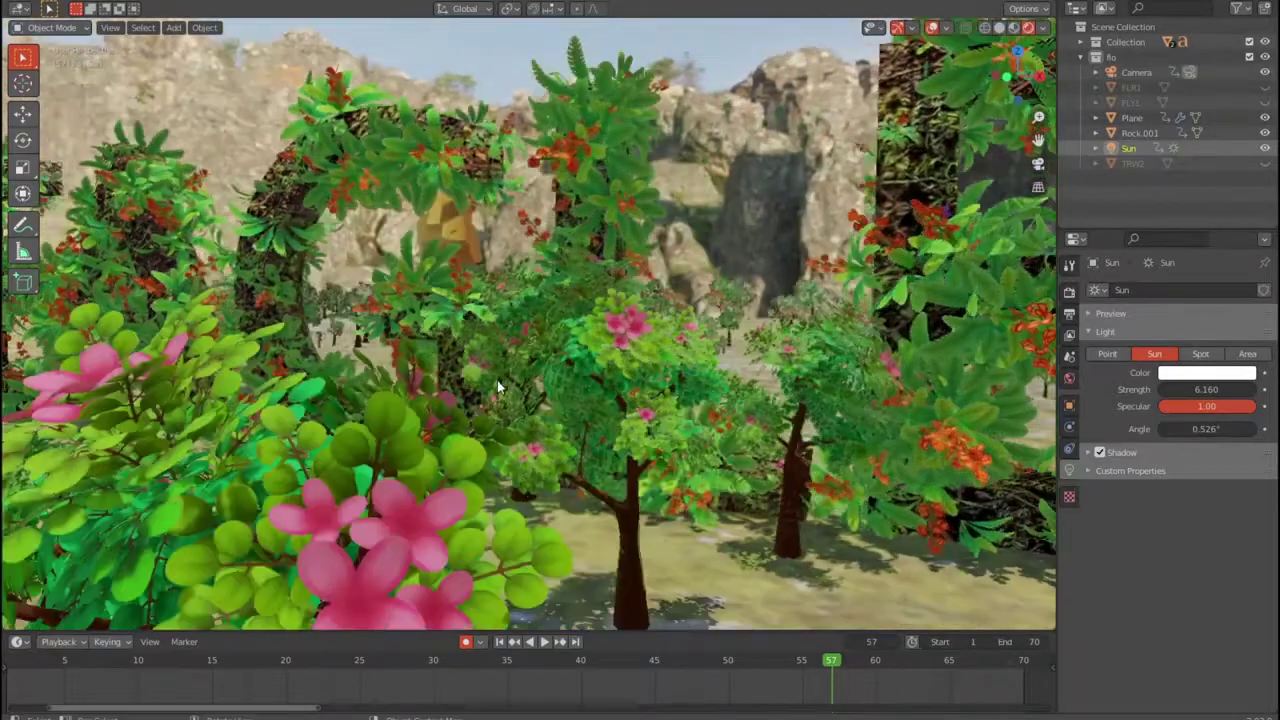
middle_click_drag(472, 378, 538, 401)
mouse_move(627, 412)
middle_mouse_down()
mouse_move(719, 398)
mouse_move(710, 356)
mouse_move(559, 406)
mouse_move(513, 393)
mouse_move(544, 348)
mouse_move(626, 306)
middle_mouse_up()
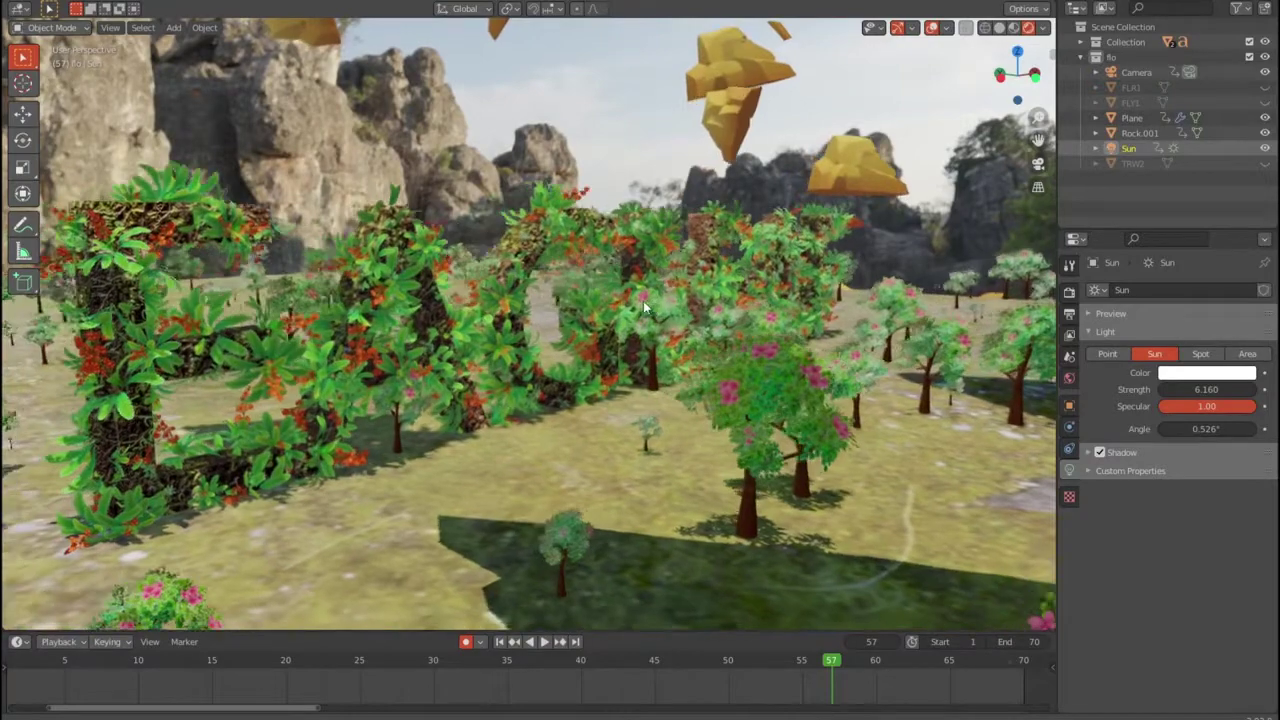
- Switch to camera view and start and stop playback repeatedly to review the rise
key("KP_0")
left_click(542, 641)
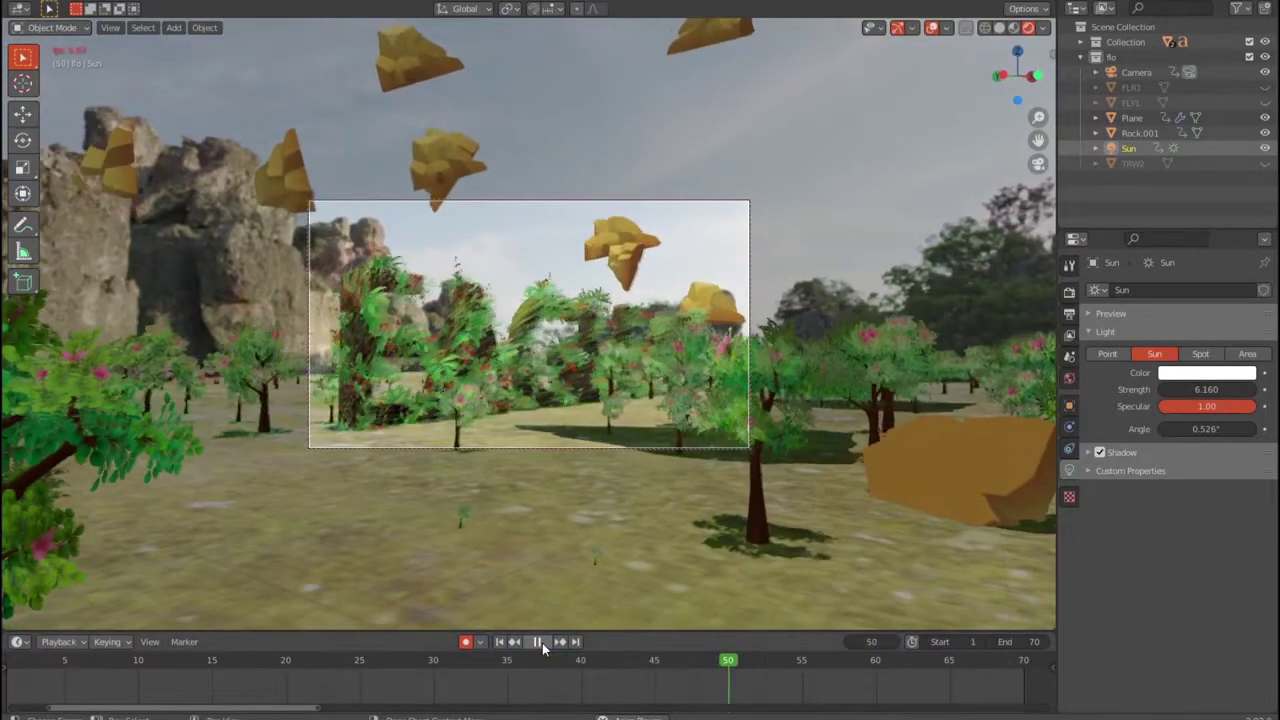
left_click(542, 643)
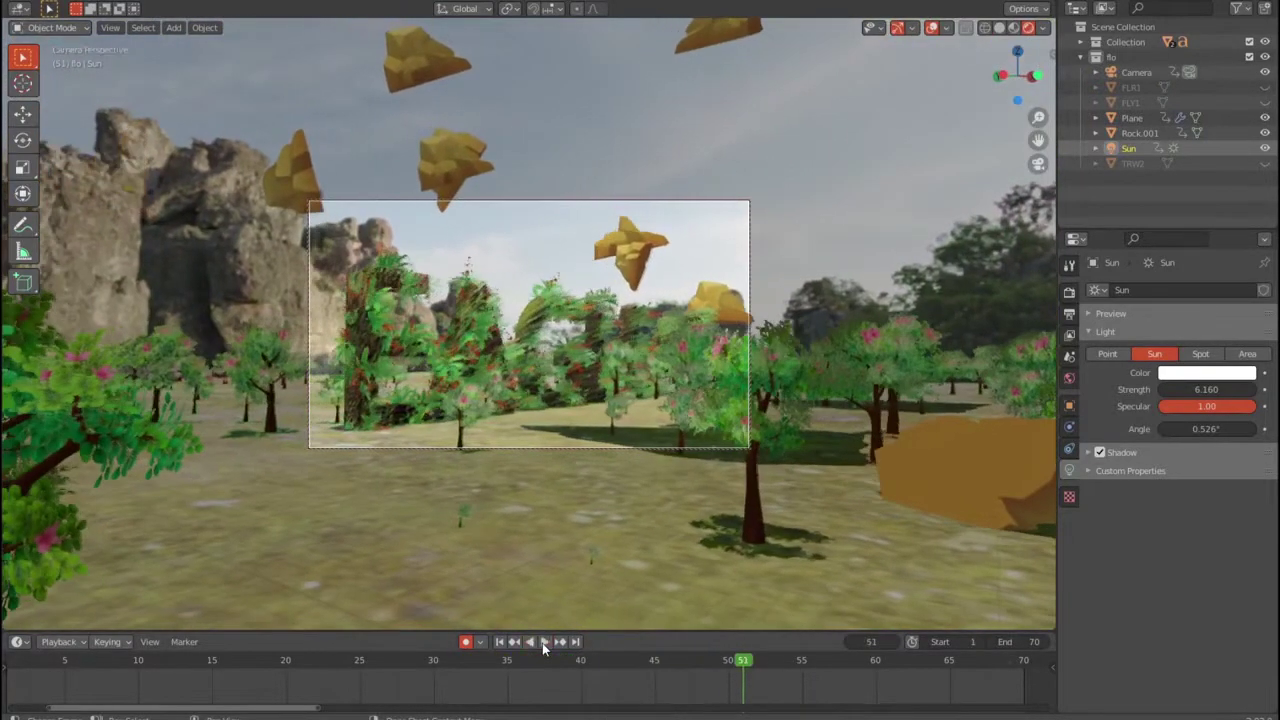
left_click(542, 643)
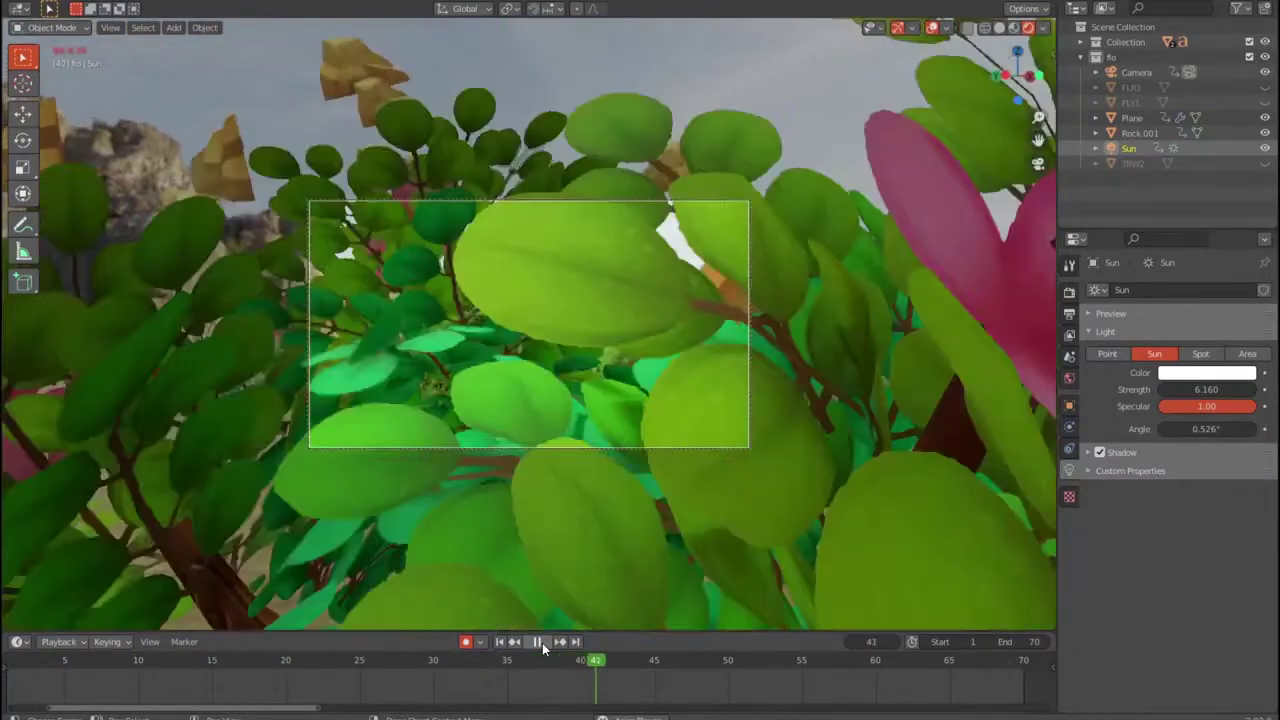
left_click(540, 642)
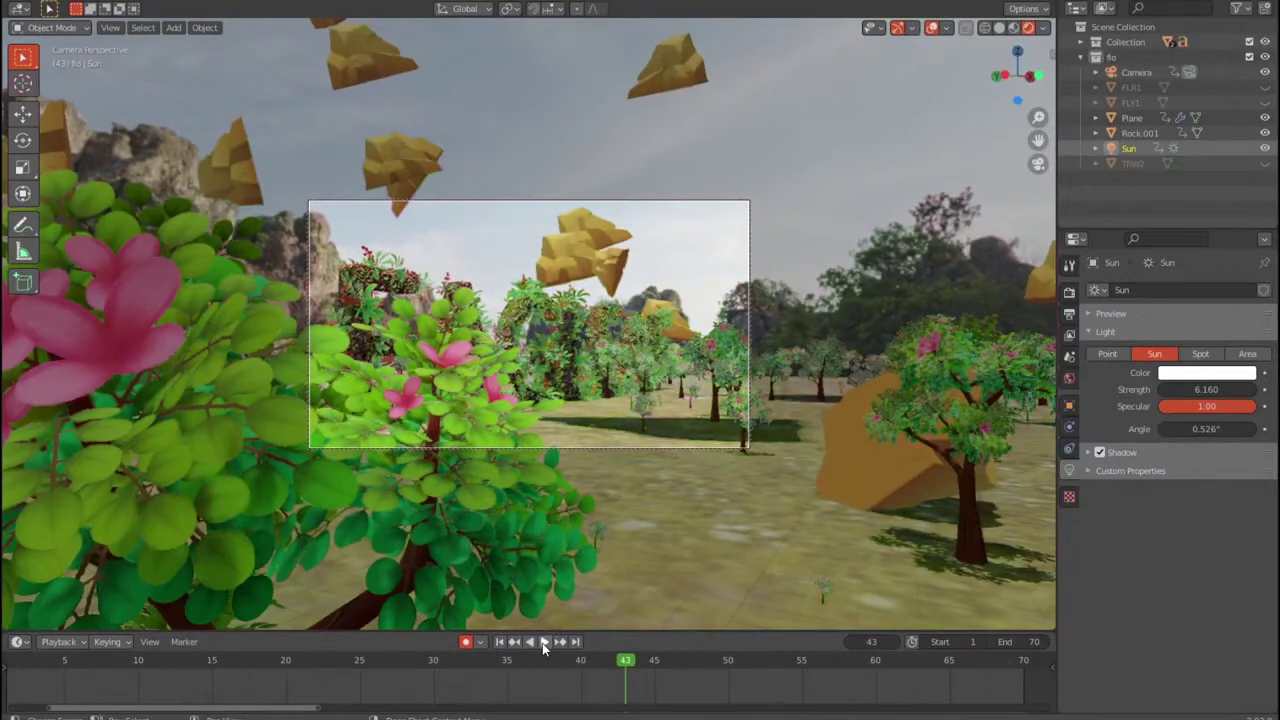
left_click(542, 643)
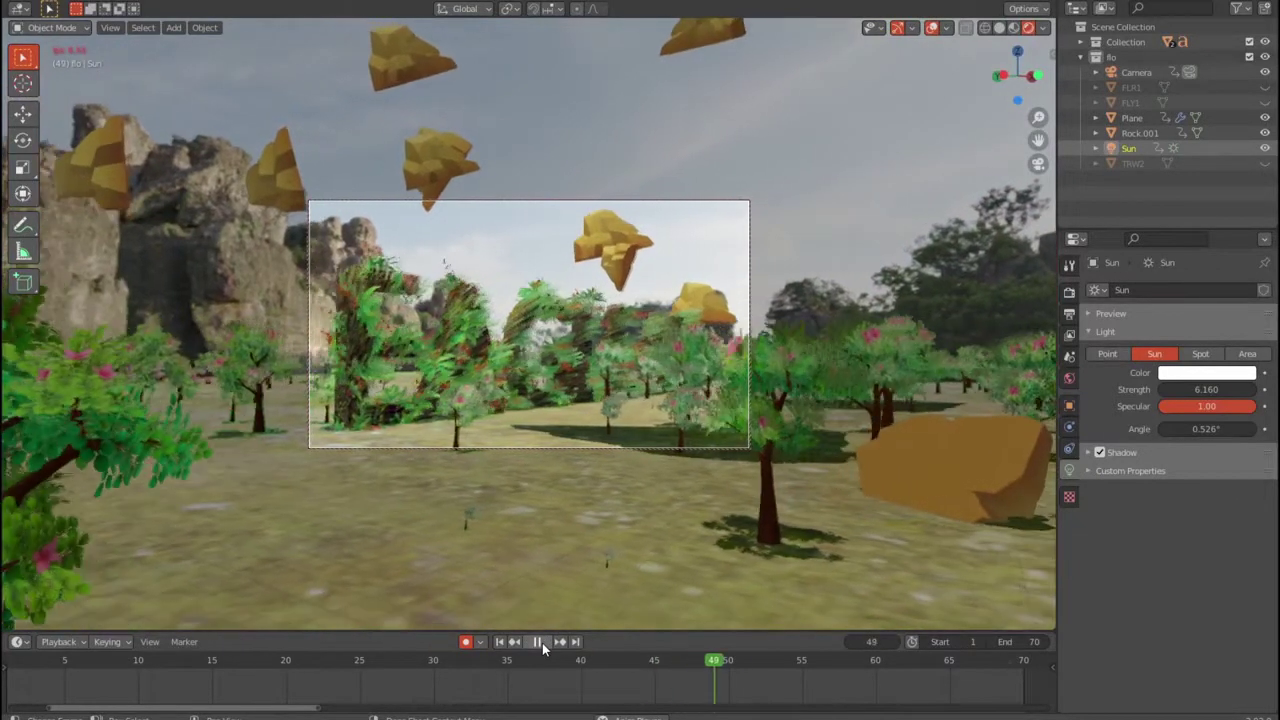
left_click(542, 643)
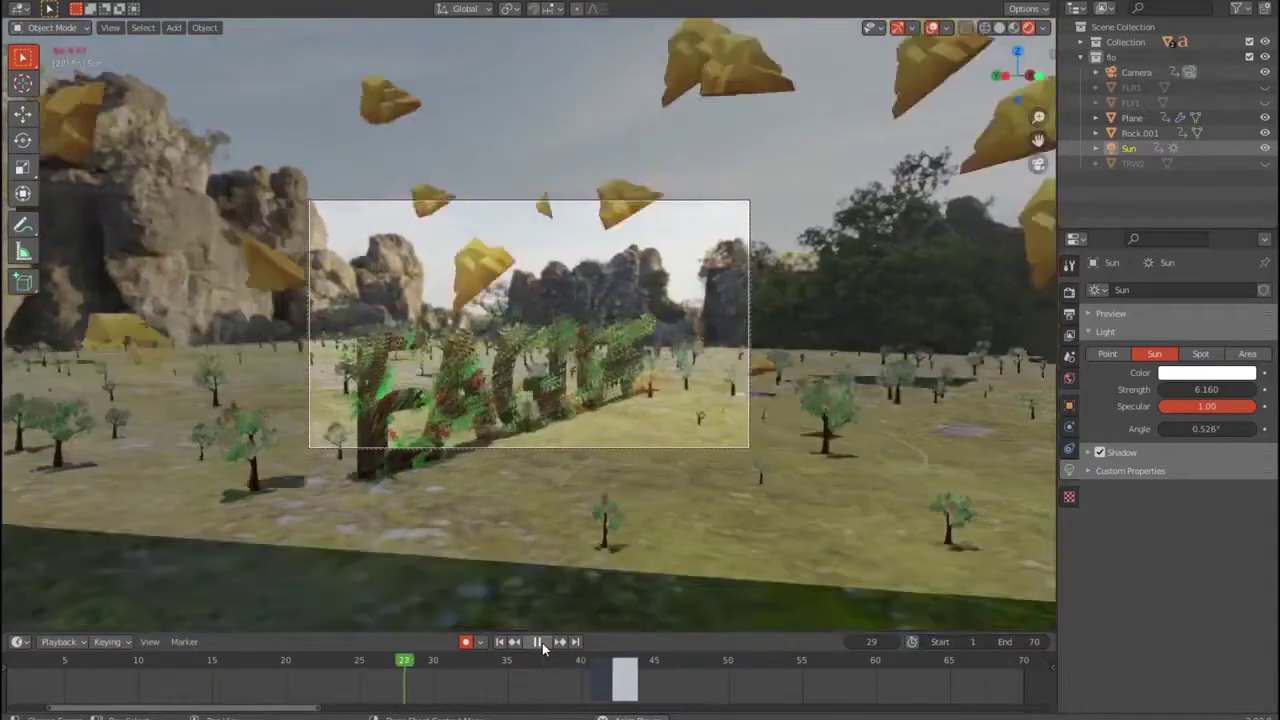
left_click(542, 643)
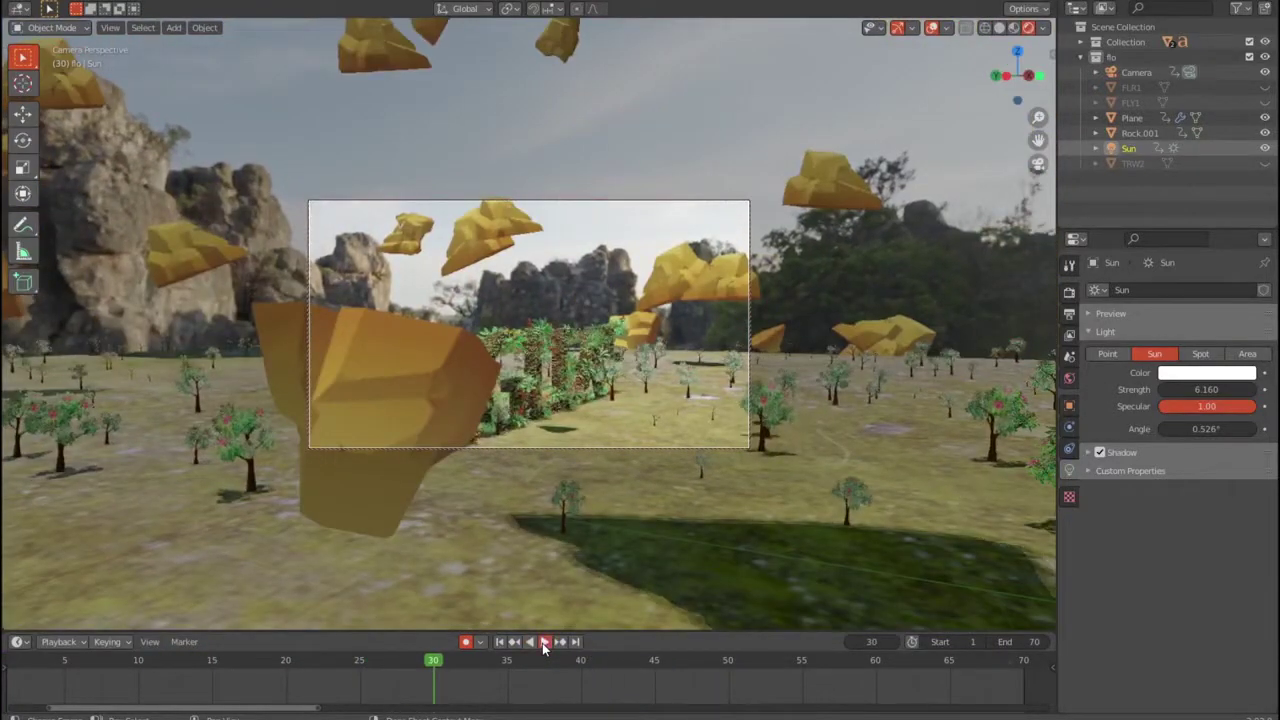
left_click(542, 643)
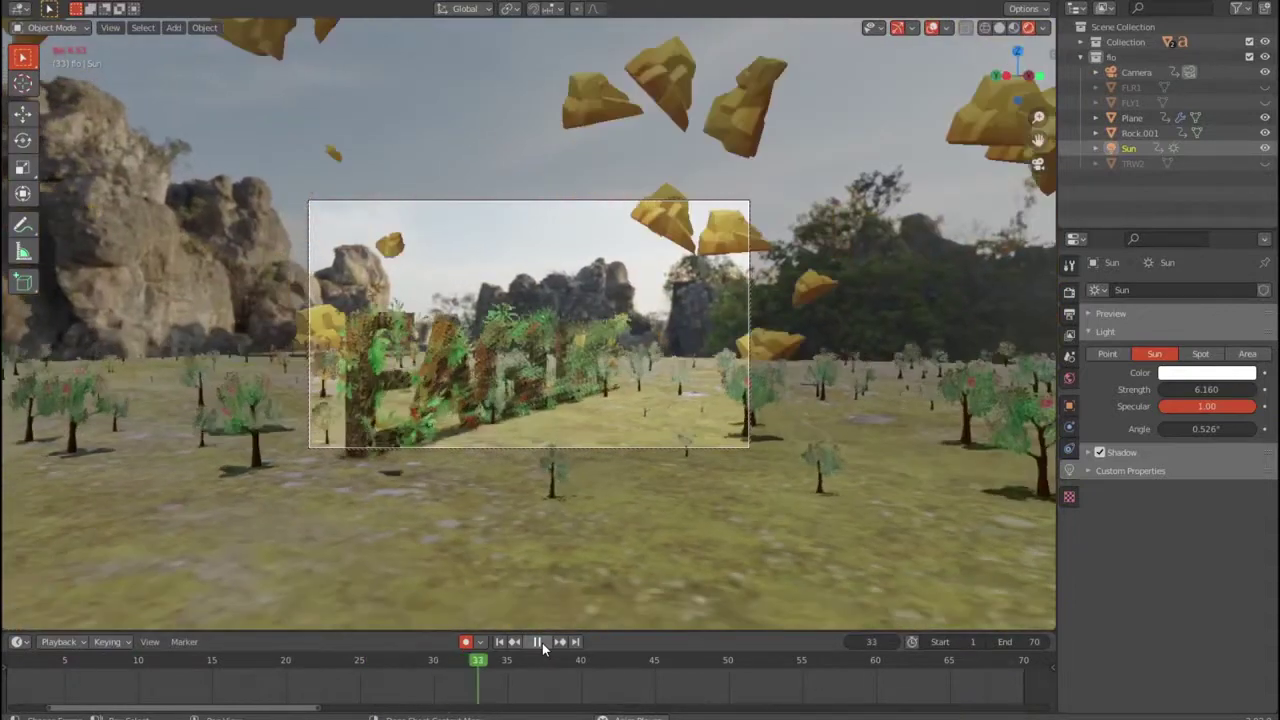
left_click(542, 643)
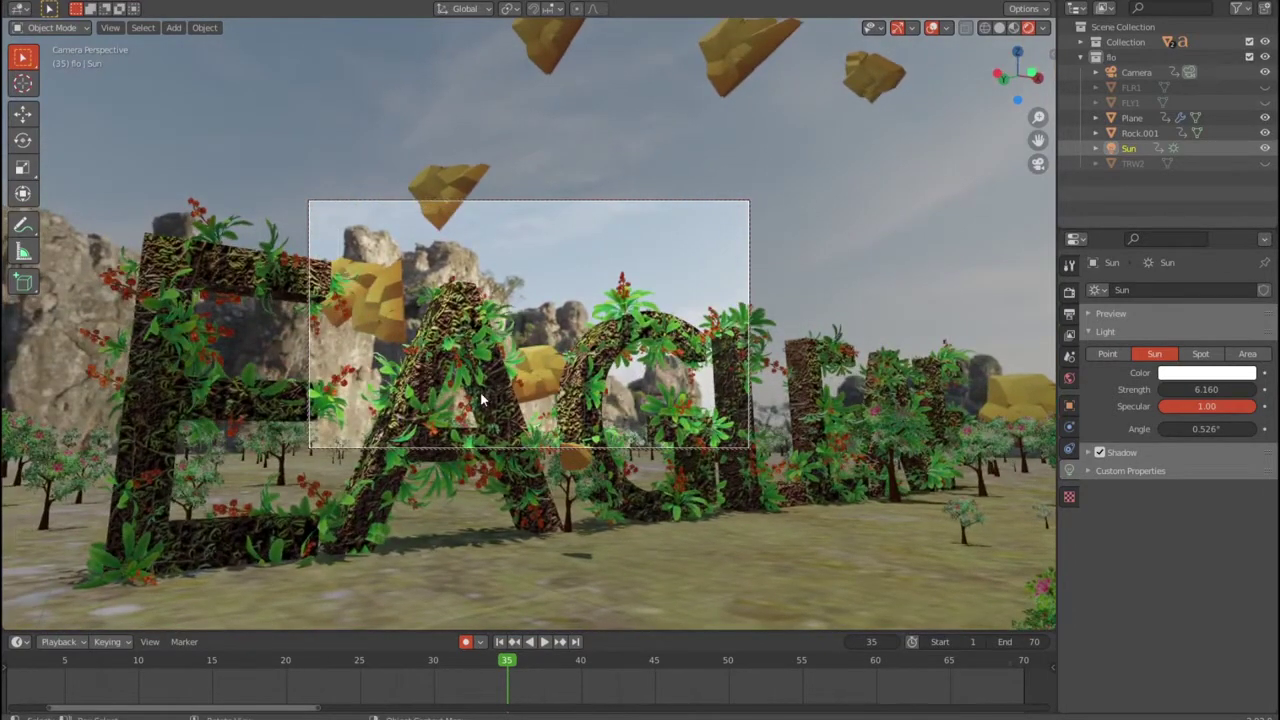
- Toggle the sidebar, return to camera view, and orbit the viewport around the letters
key("n")
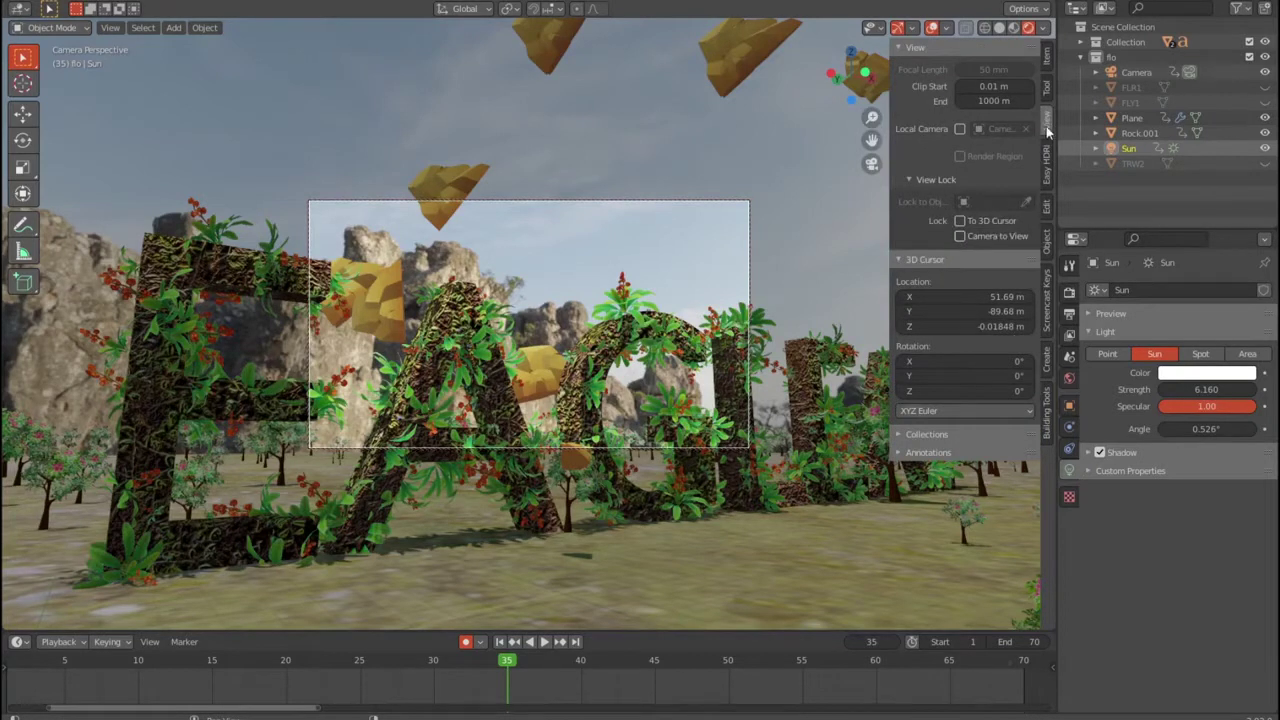
key("n")
key("KP_0")
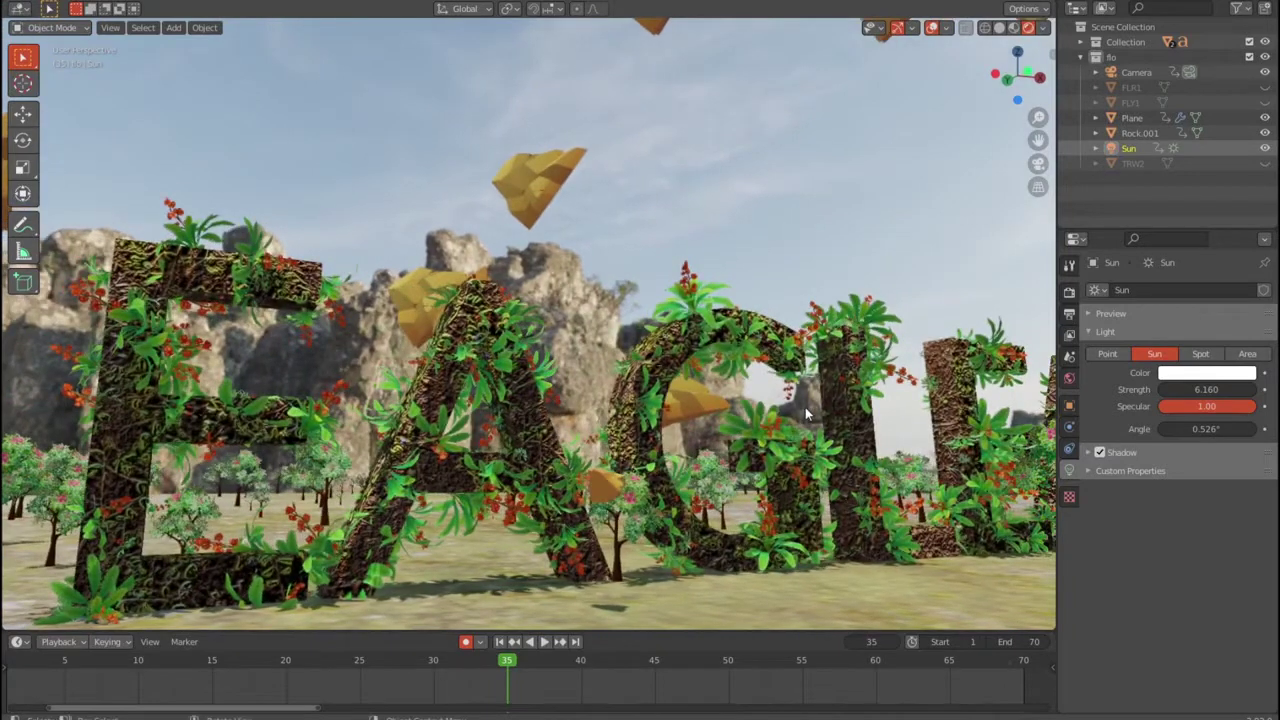
scroll(705, 345, "up", 3)
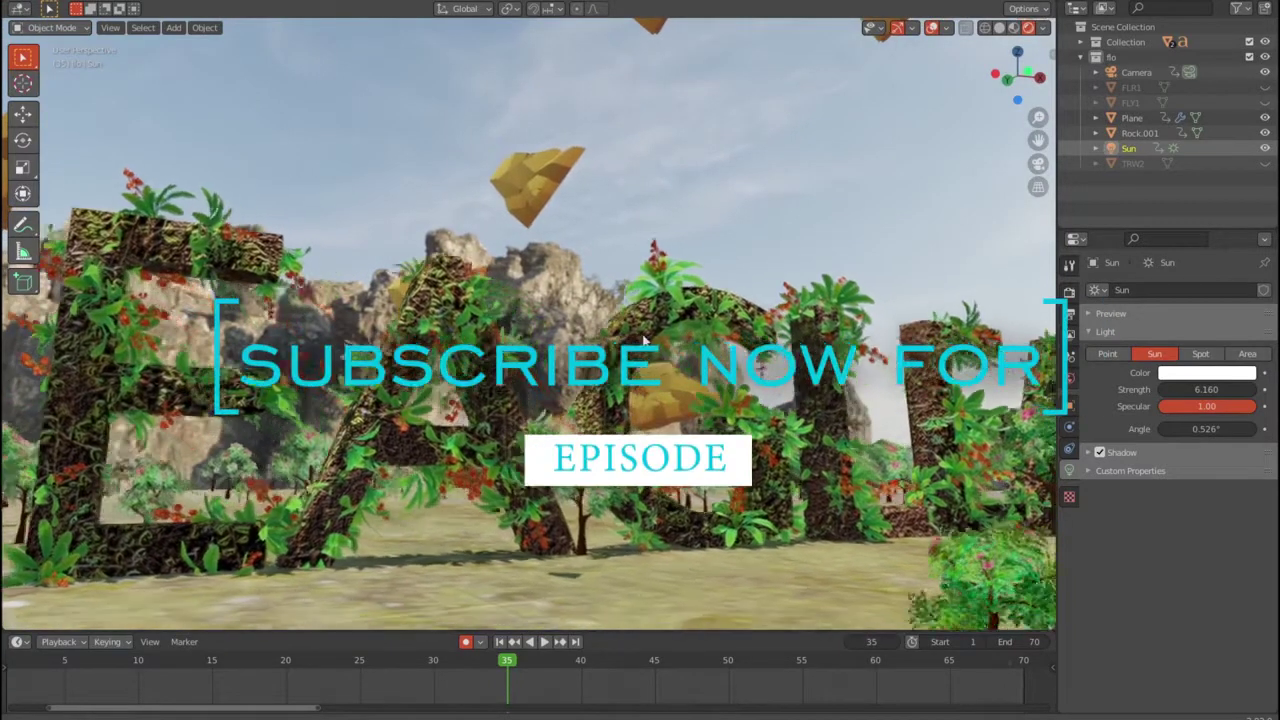
scroll(645, 340, "up", 2)
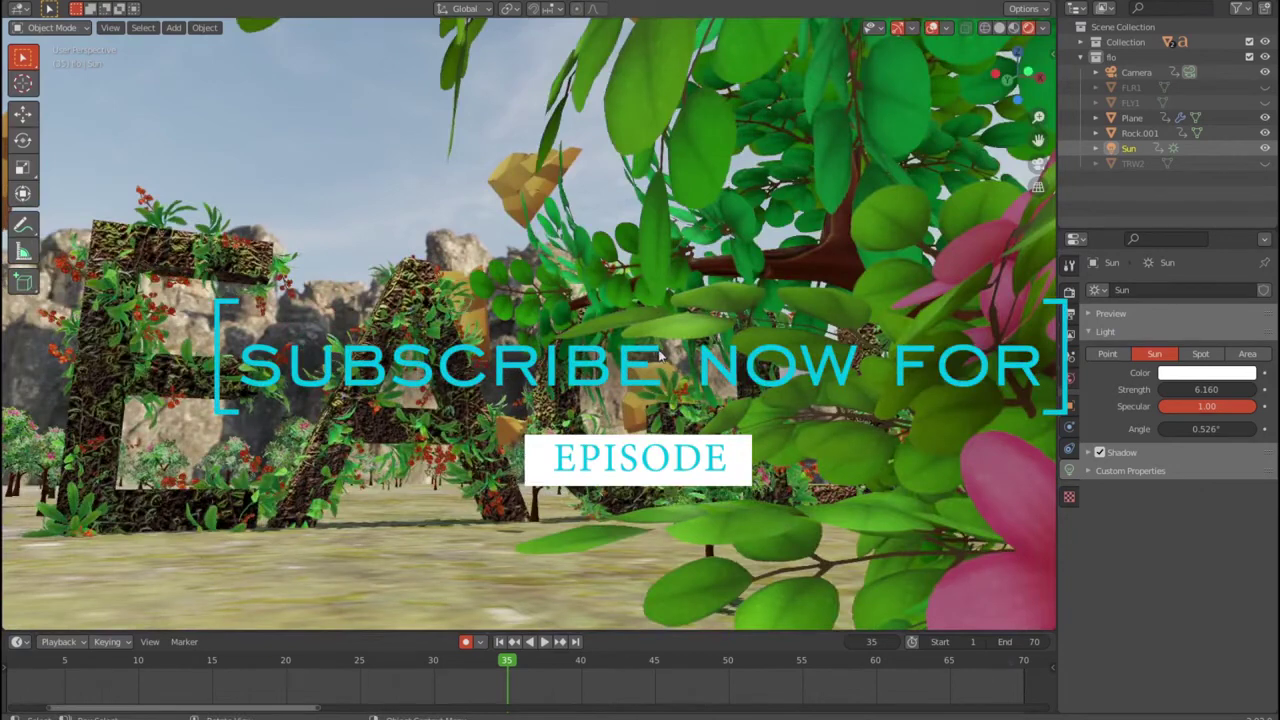
scroll(695, 355, "down", 3)
scroll(700, 360, "down", 2)
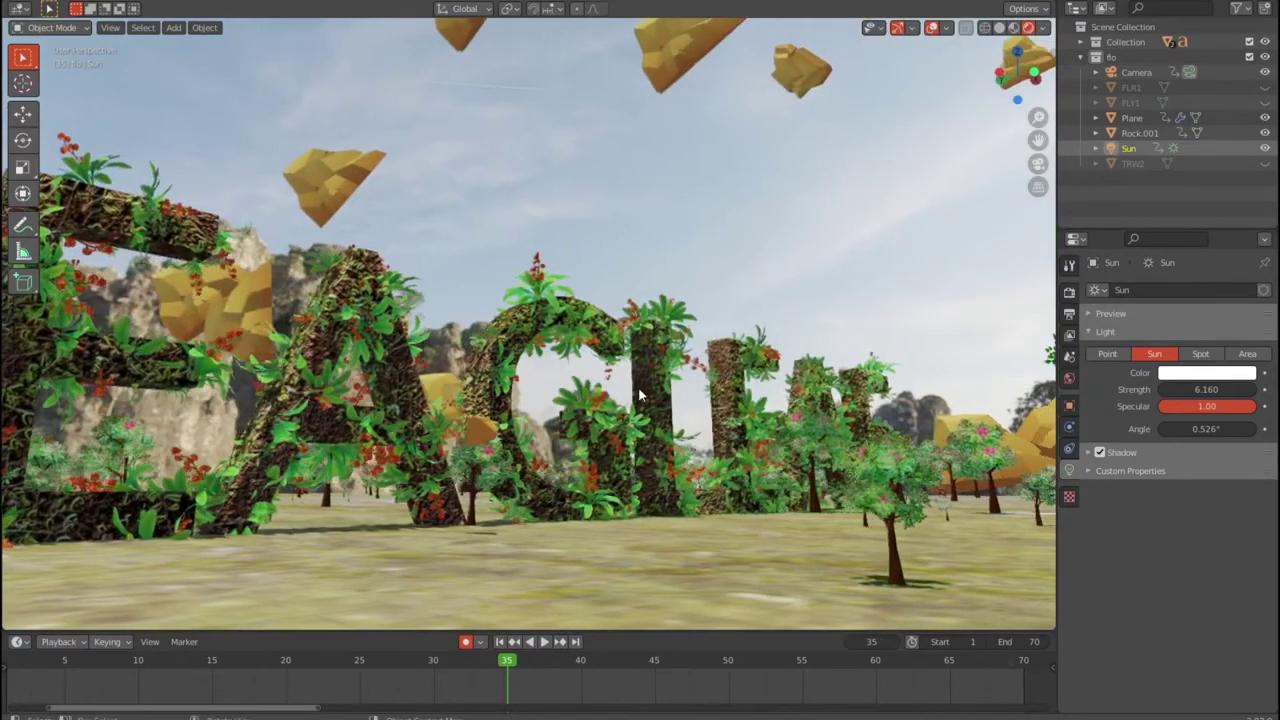
mouse_move(693, 381)
middle_mouse_down()
mouse_move(730, 393)
mouse_move(578, 392)
middle_mouse_up()
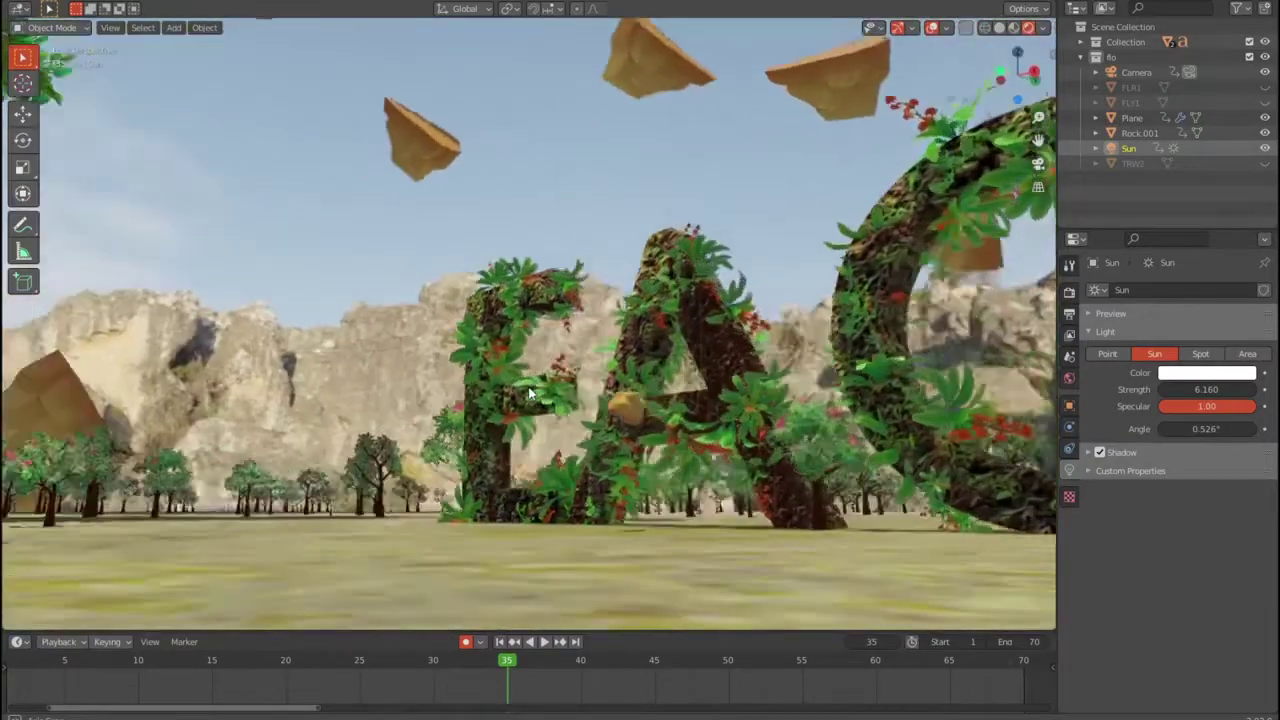
middle_click_drag(578, 392, 610, 407)
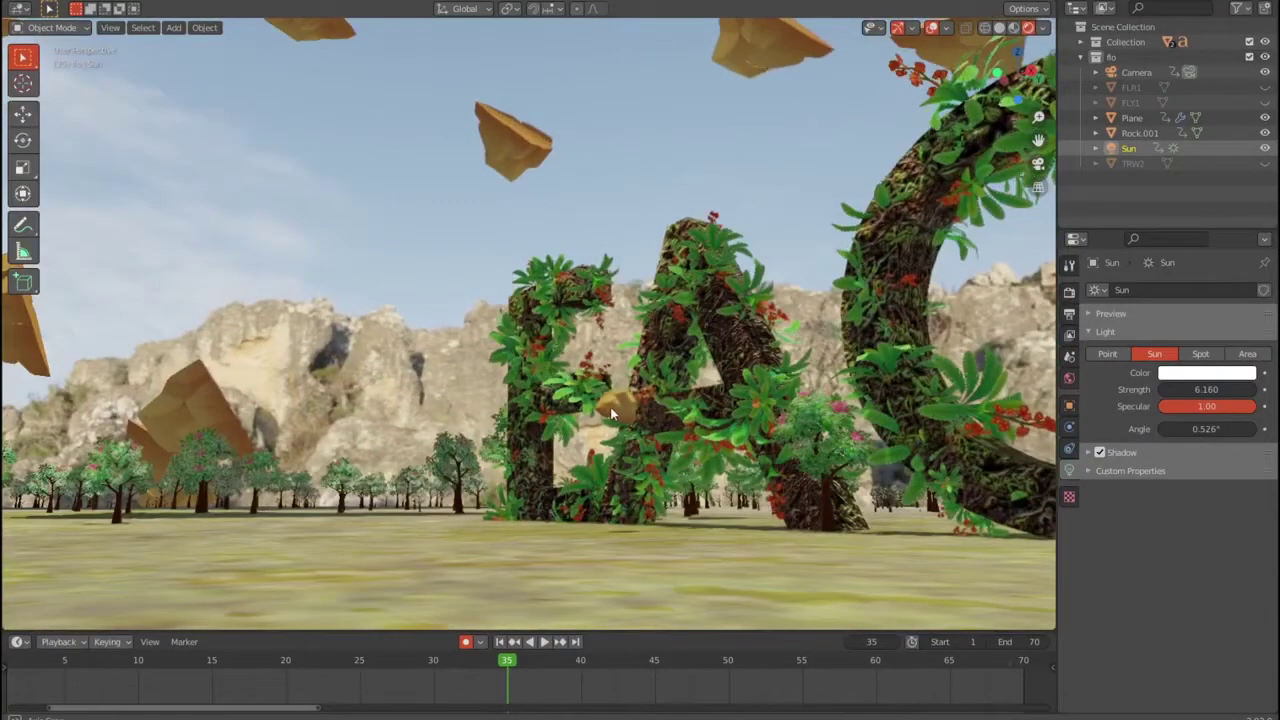
- Zoom around the scene, then replay the rising animation from frame 1
scroll(612, 410, "up", 3)
scroll(613, 414, "up", 1)
scroll(613, 444, "down", 8)
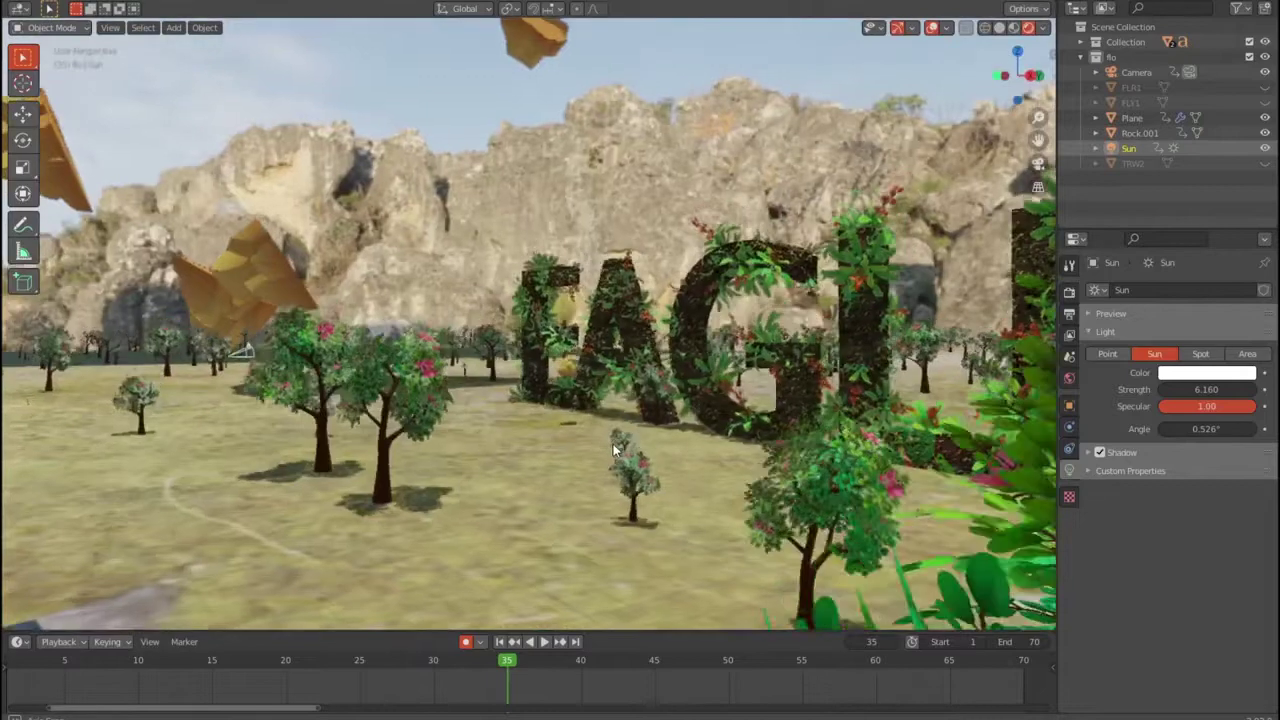
mouse_move(610, 443)
middle_mouse_down()
mouse_move(634, 412)
mouse_move(582, 405)
mouse_move(466, 435)
mouse_move(324, 431)
mouse_move(466, 423)
mouse_move(474, 434)
middle_mouse_up()
scroll(395, 426, "up", 3)
scroll(392, 426, "up", 2)
scroll(476, 428, "down", 3)
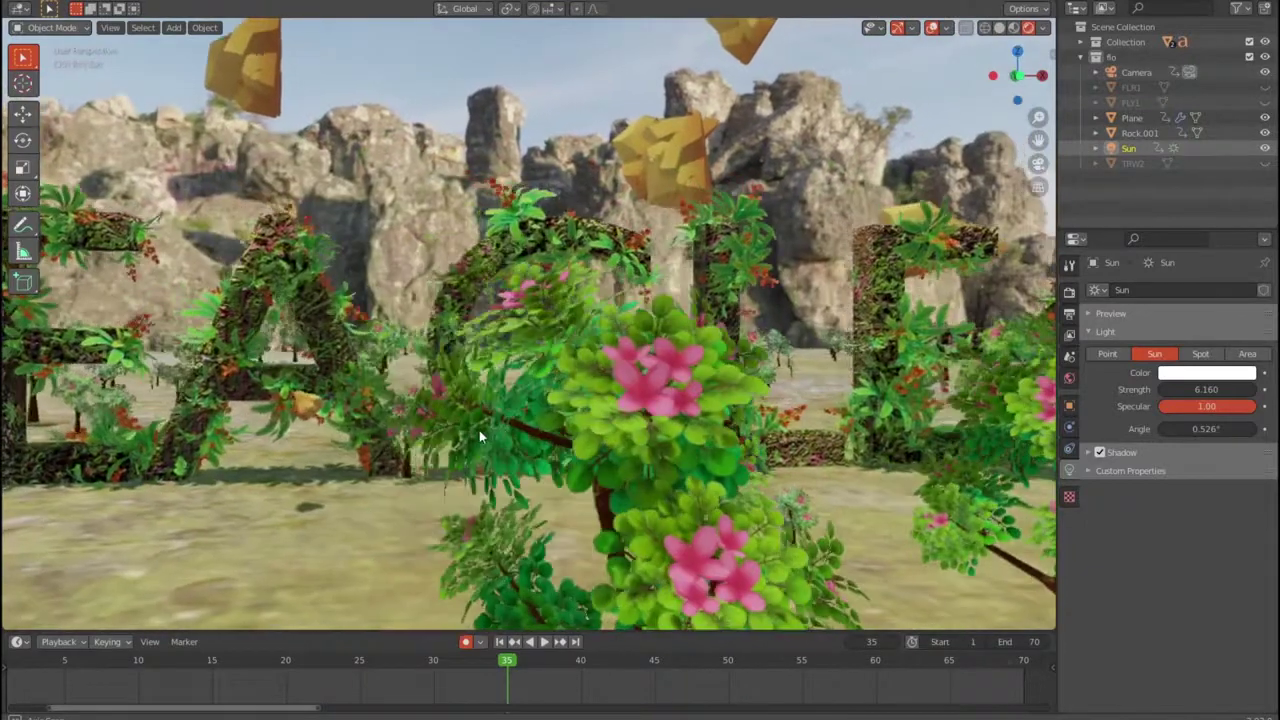
scroll(480, 430, "down", 2)
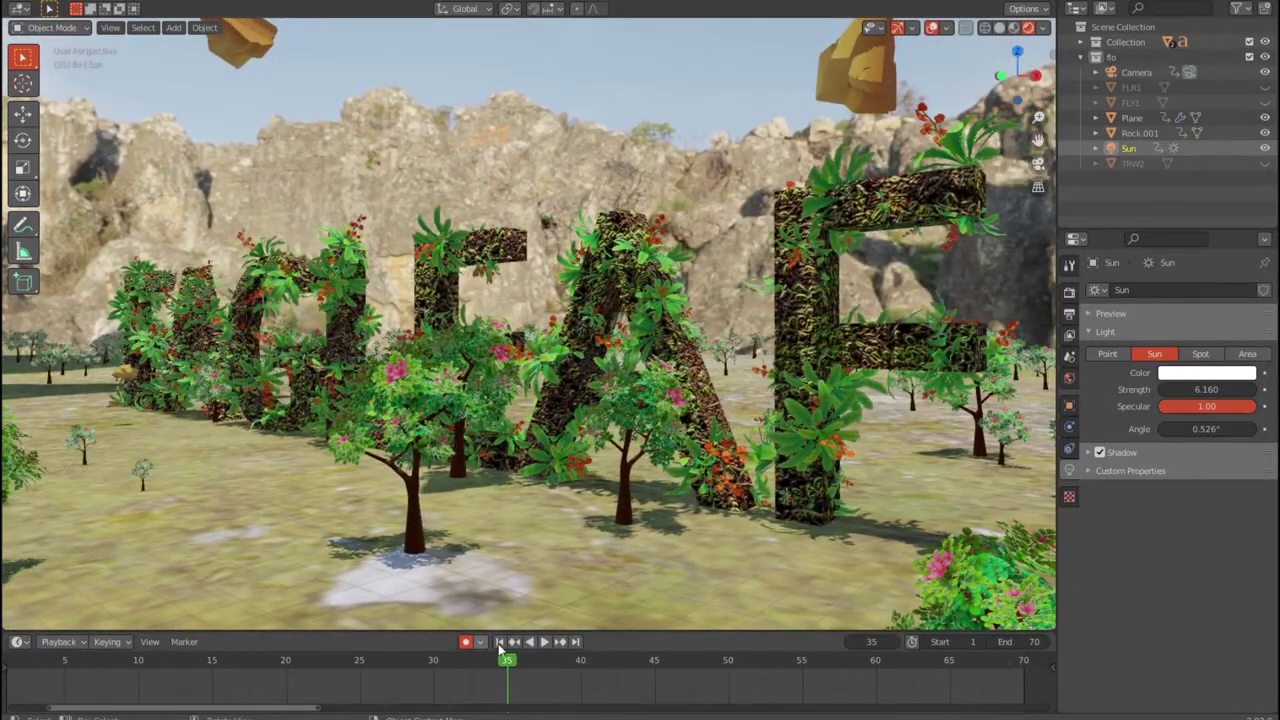
left_click(500, 645)
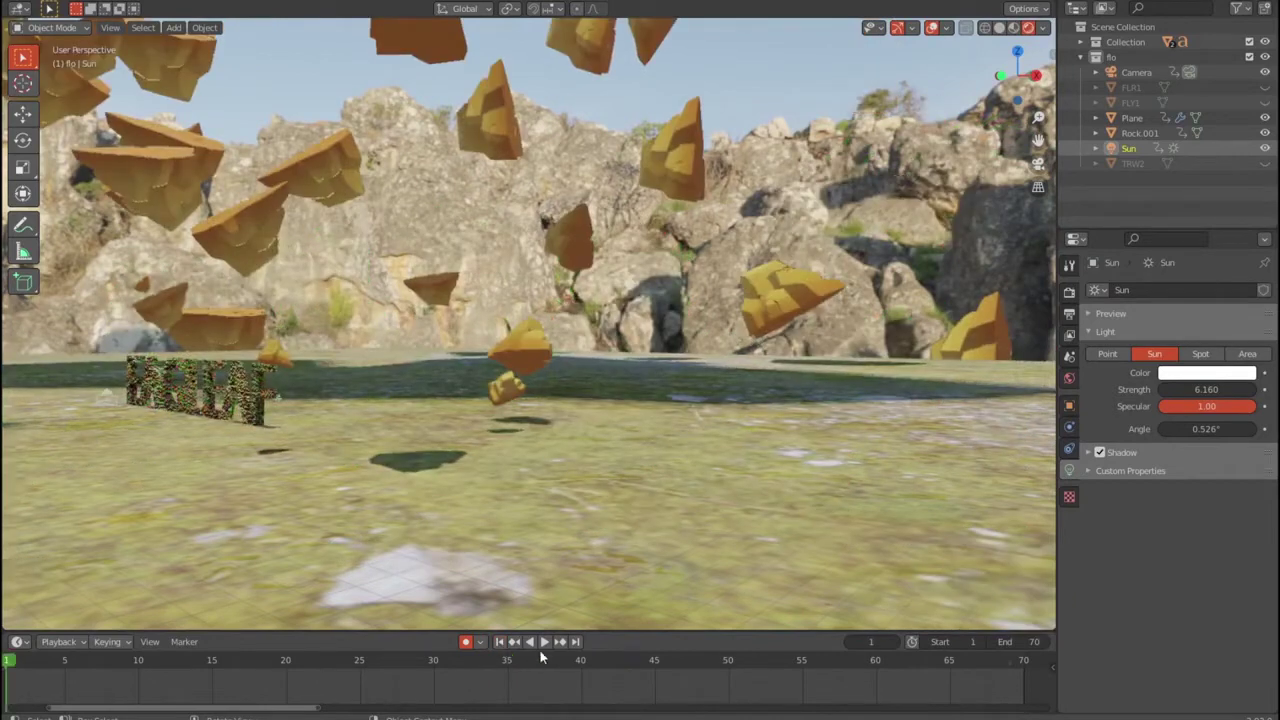
left_click(542, 643)
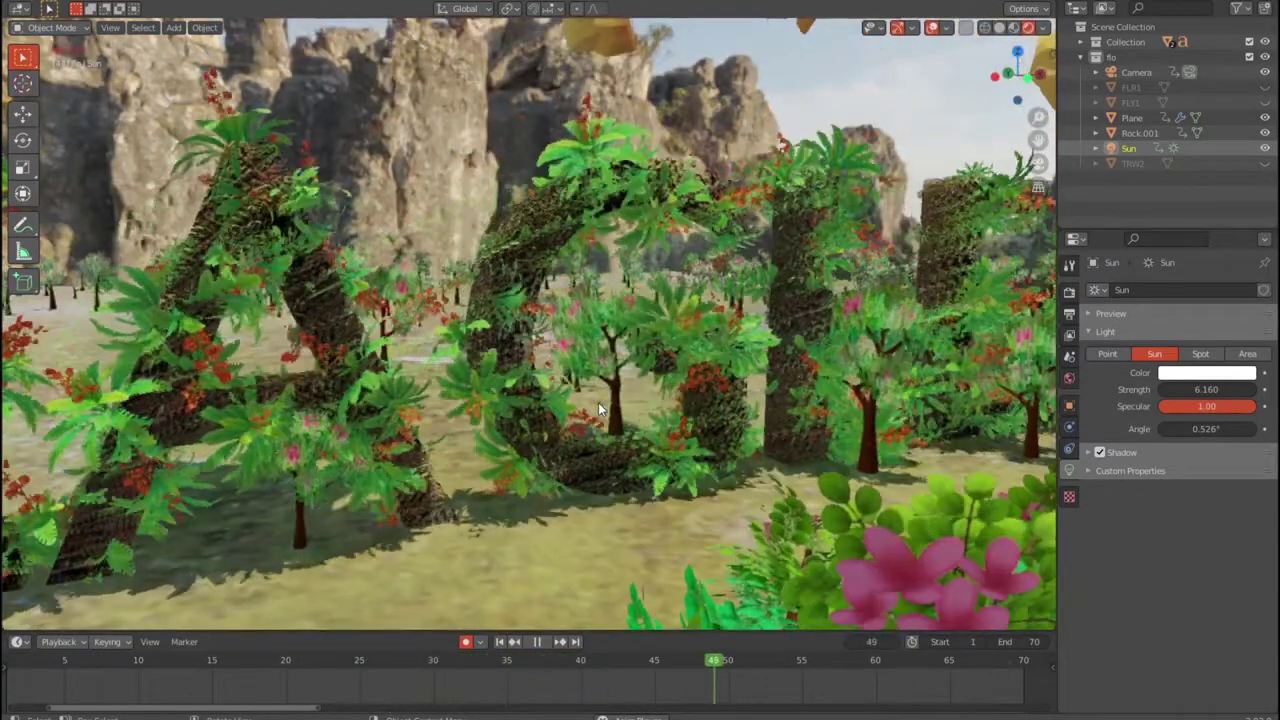
- Stop playback at frame 57 and zoom in and out on the letters
key("space")
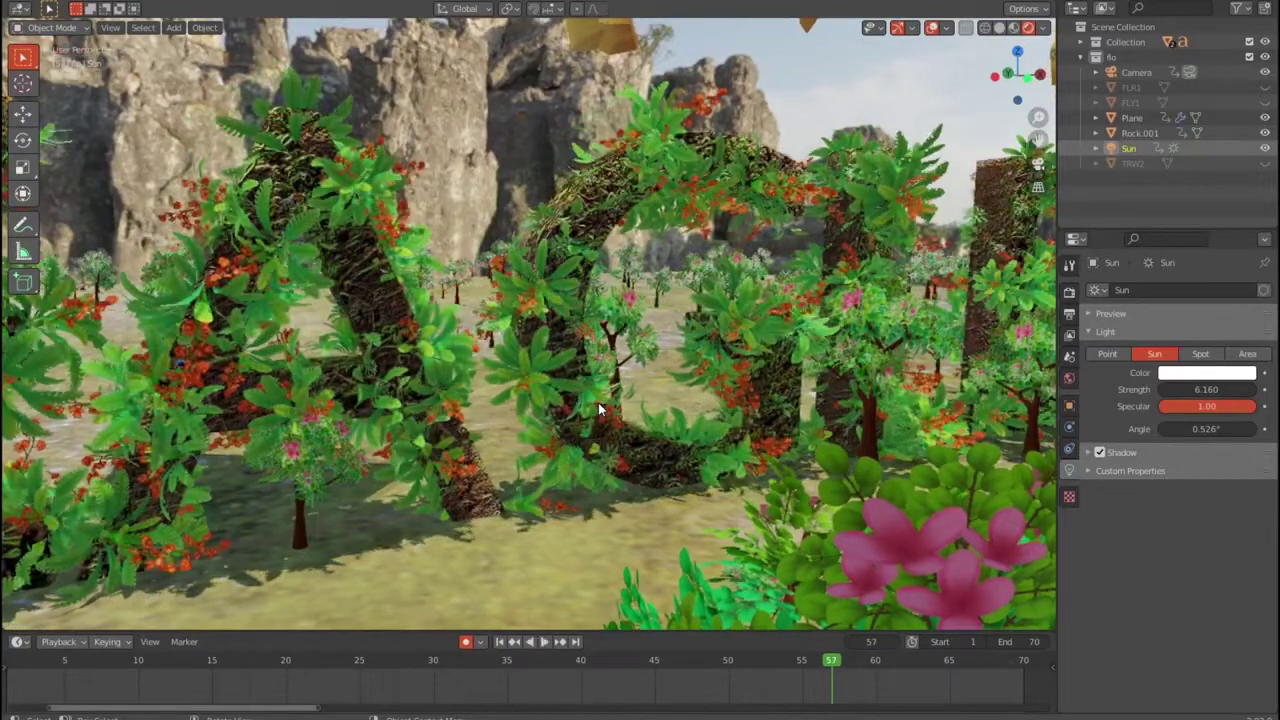
scroll(590, 398, "up", 2)
scroll(578, 391, "up", 2)
scroll(568, 388, "up", 2)
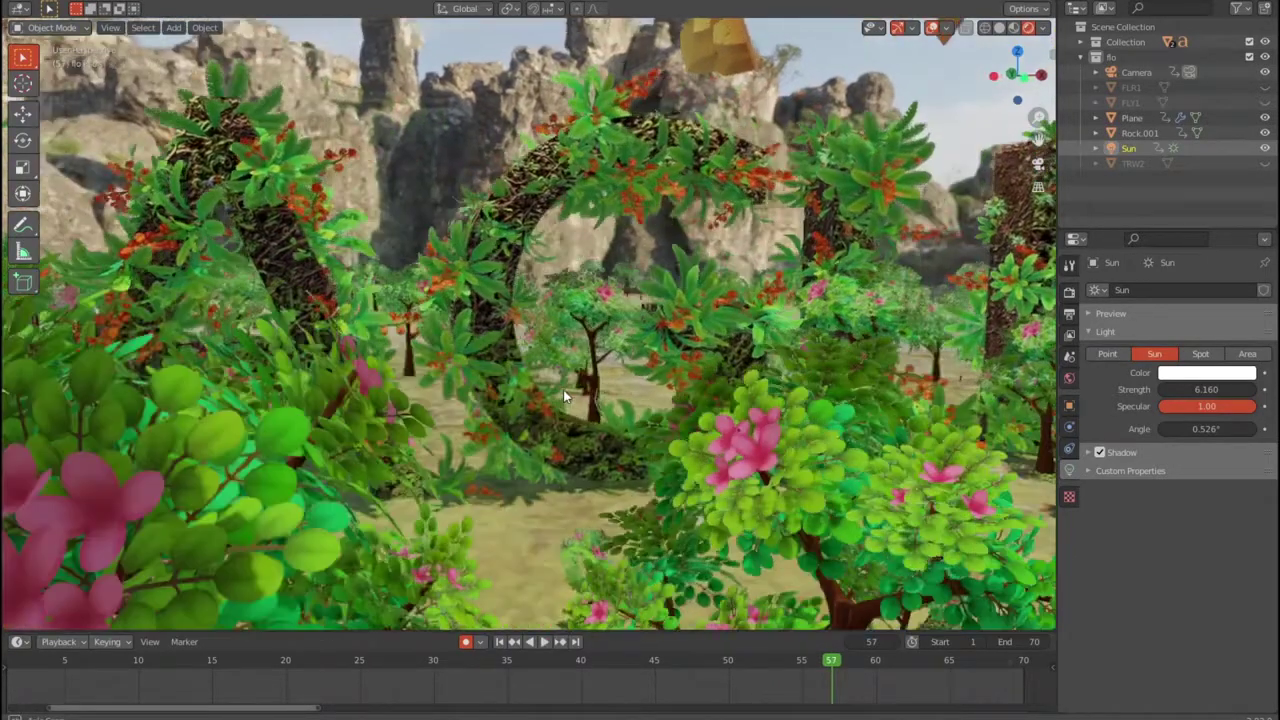
scroll(563, 389, "up", 2)
scroll(551, 391, "down", 2)
scroll(533, 392, "down", 2)
scroll(511, 392, "down", 2)
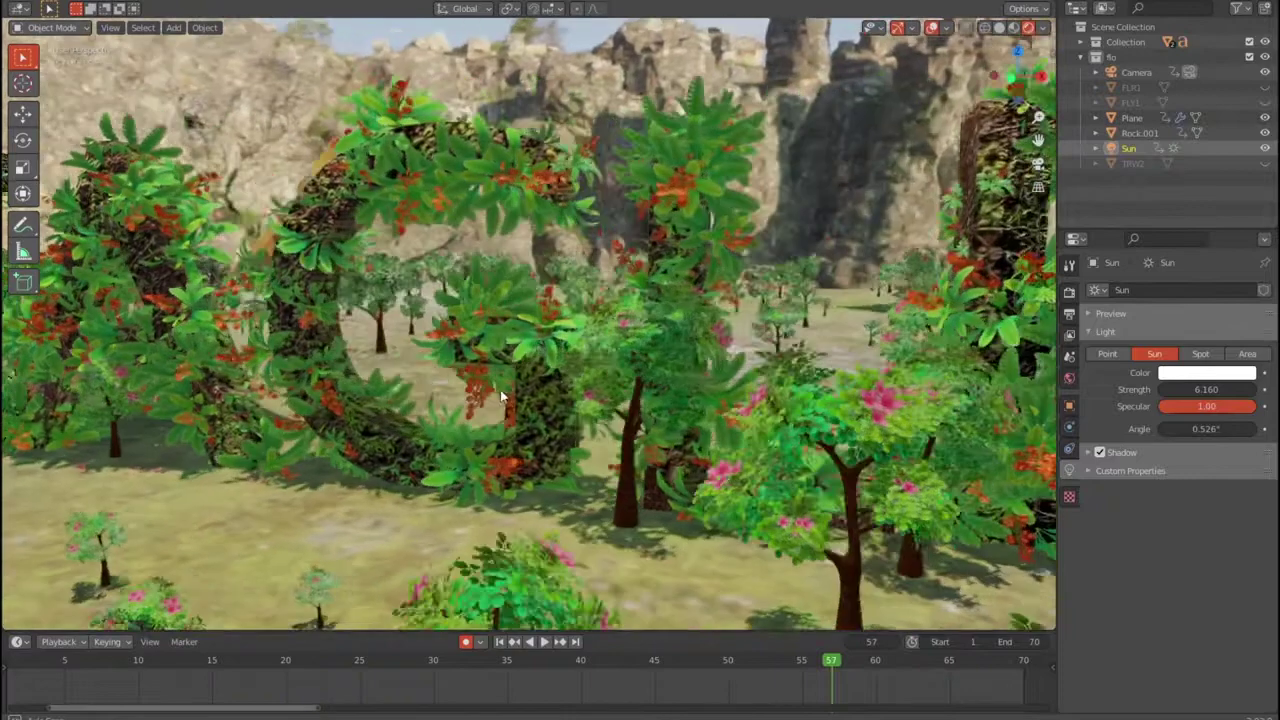
scroll(494, 392, "down", 2)
scroll(494, 392, "down", 3)
scroll(475, 382, "down", 2)
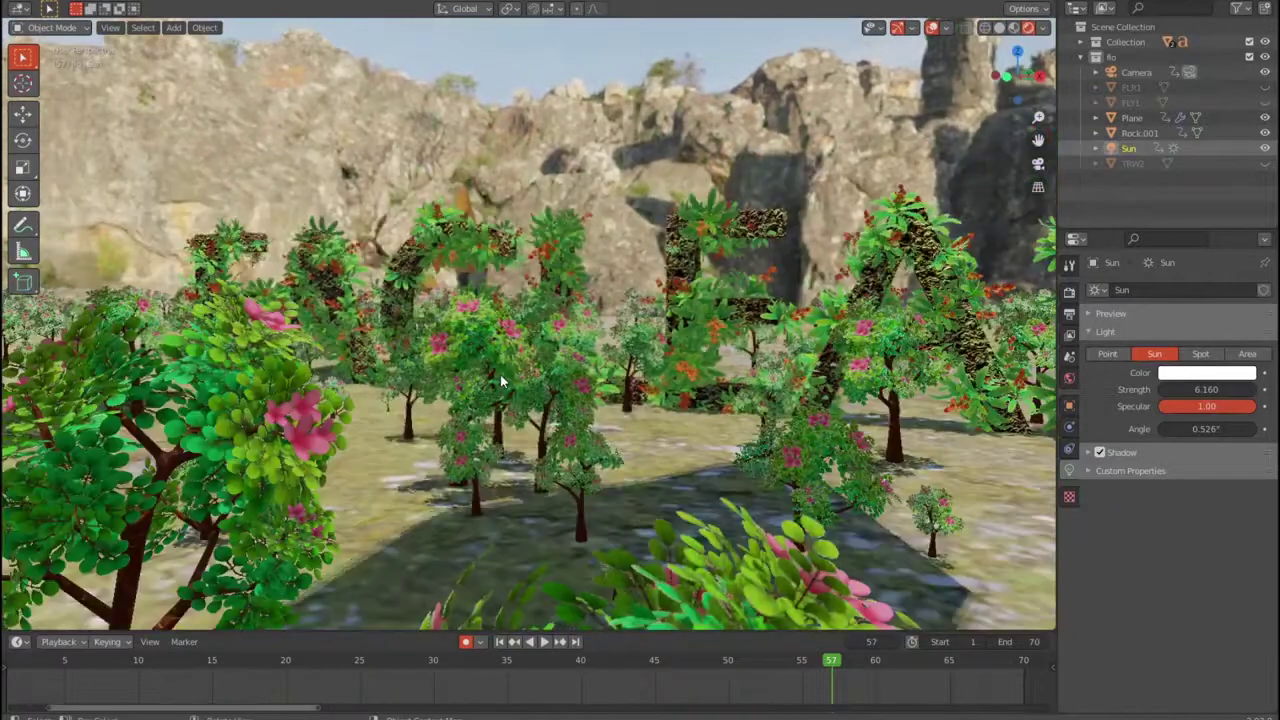
- Orbit over the orchard and rocks, then zoom back in on the leafy letters
middle_click_drag(465, 378, 483, 390)
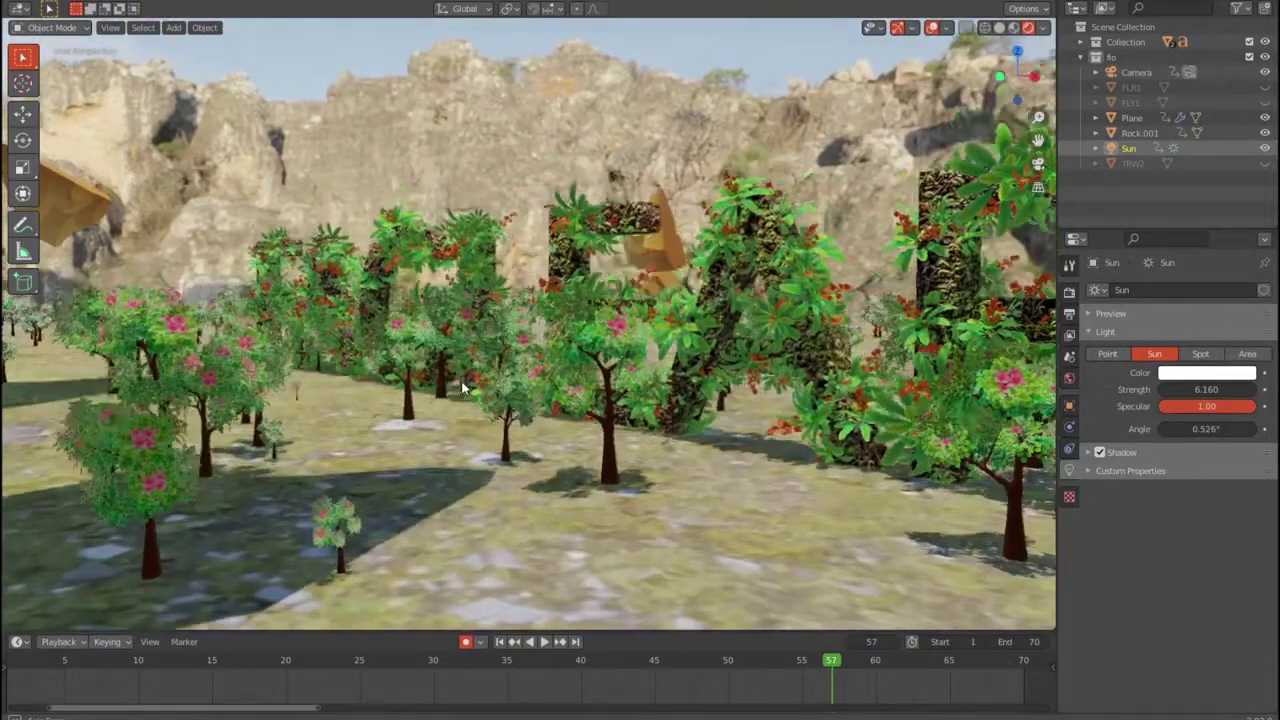
scroll(483, 390, "down", 2)
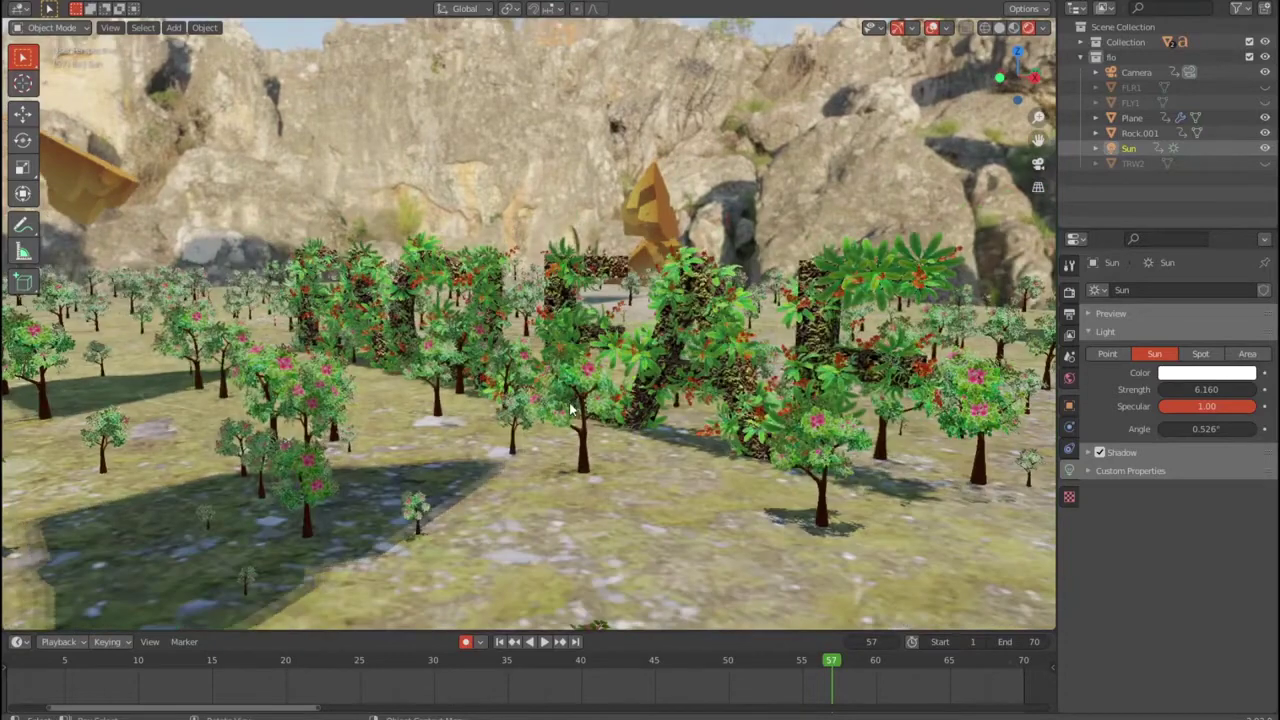
mouse_move(624, 411)
middle_mouse_down()
mouse_move(704, 358)
mouse_move(559, 406)
mouse_move(516, 391)
mouse_move(548, 345)
mouse_move(650, 296)
mouse_move(617, 316)
middle_mouse_up()
middle_click_drag(498, 335, 515, 325)
scroll(515, 325, "up", 2)
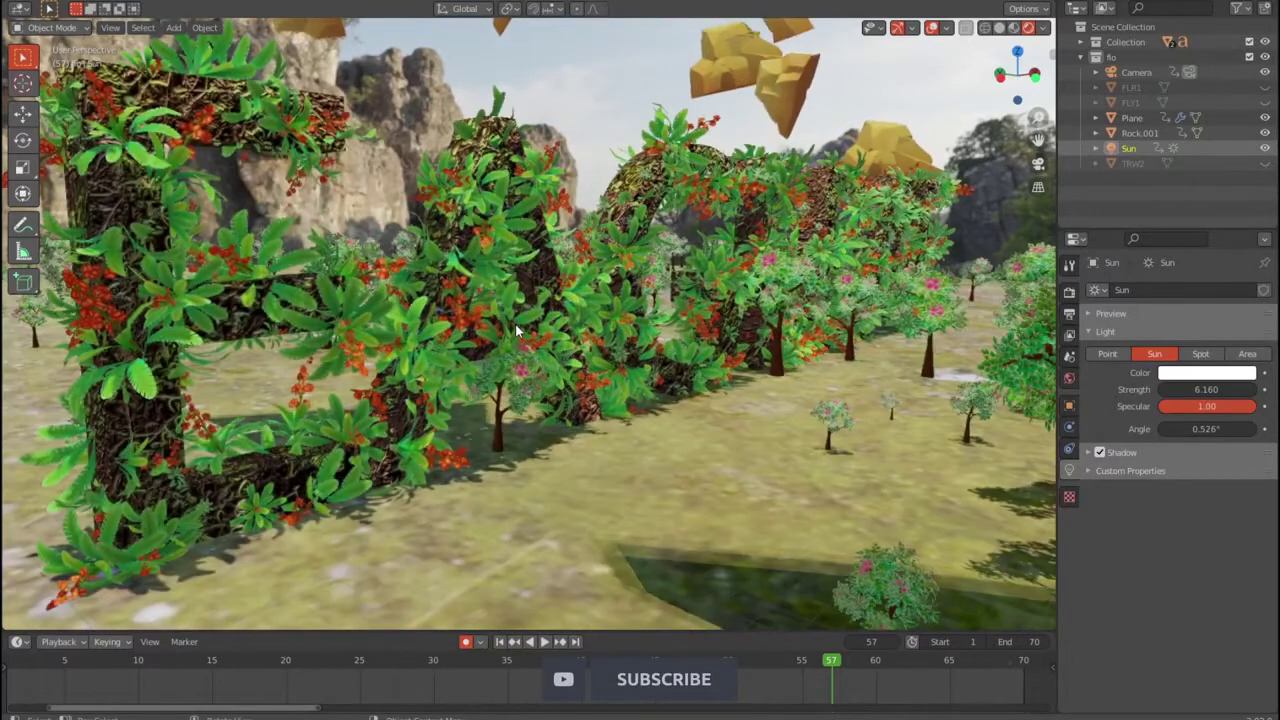
scroll(509, 321, "up", 2)
scroll(511, 321, "up", 1)
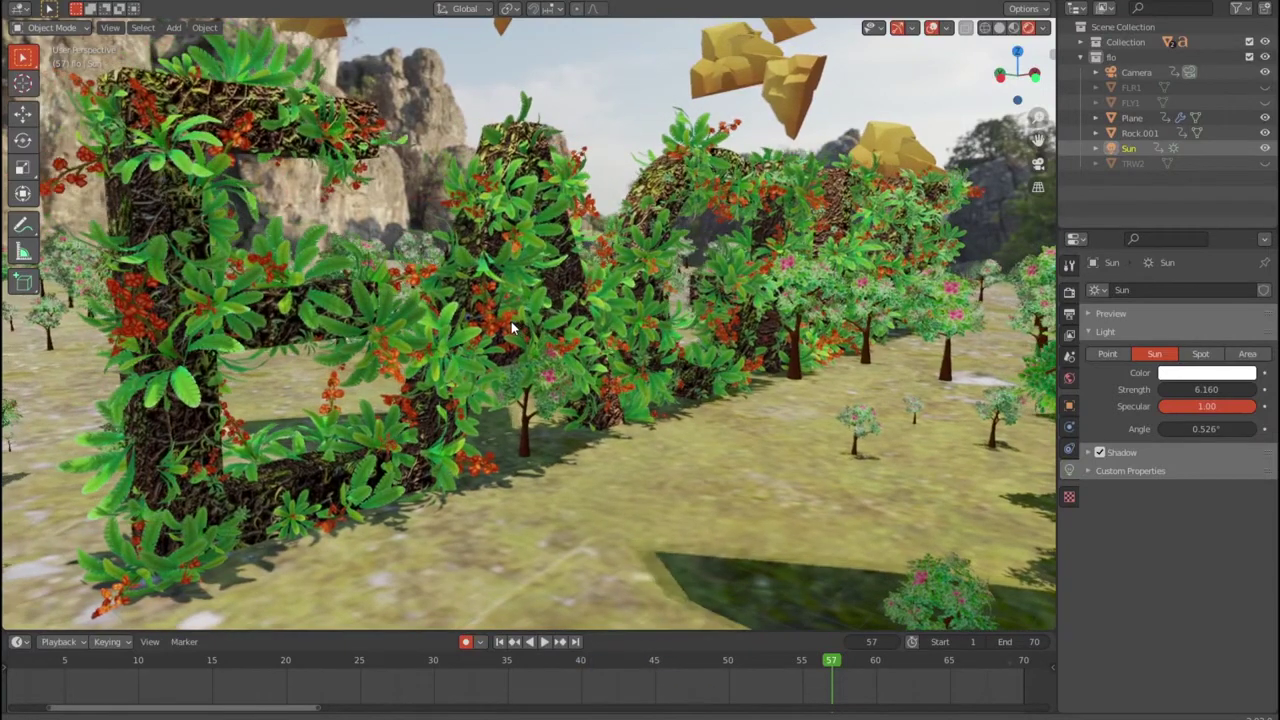
scroll(511, 322, "up", 2)
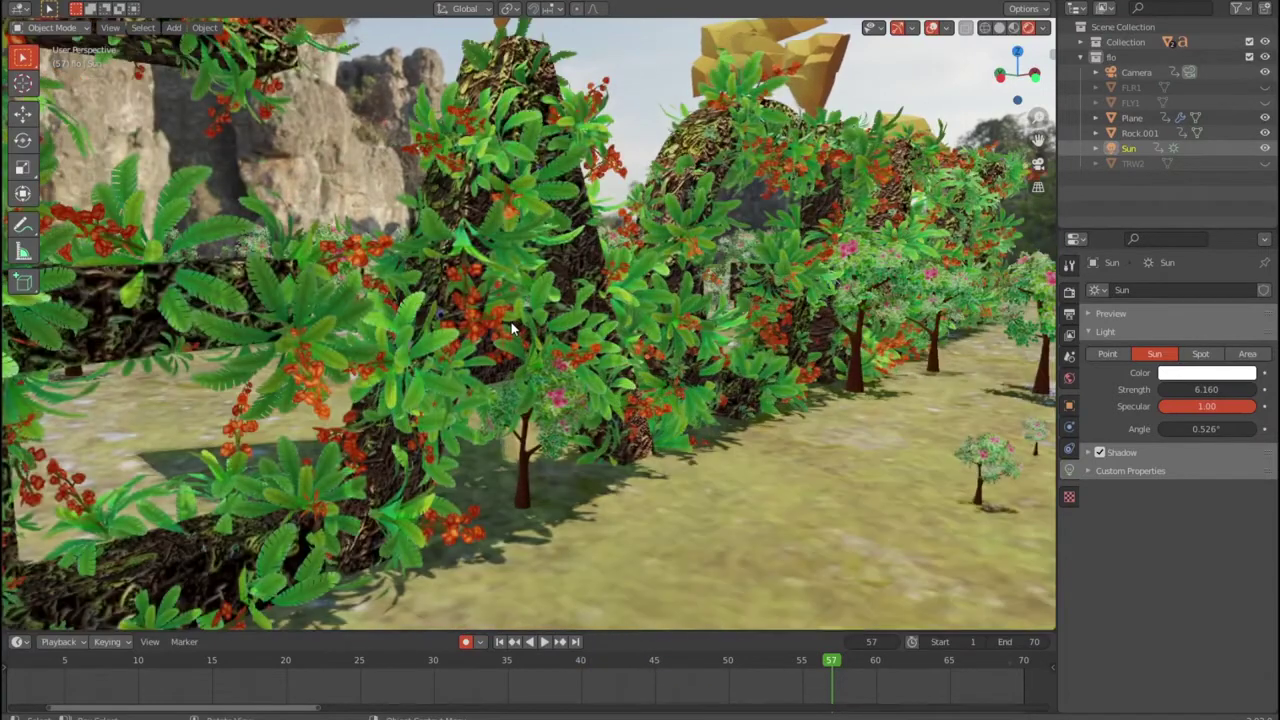
- Drag the timeline border upward to enlarge it, and select the plane and text
left_click(455, 255)
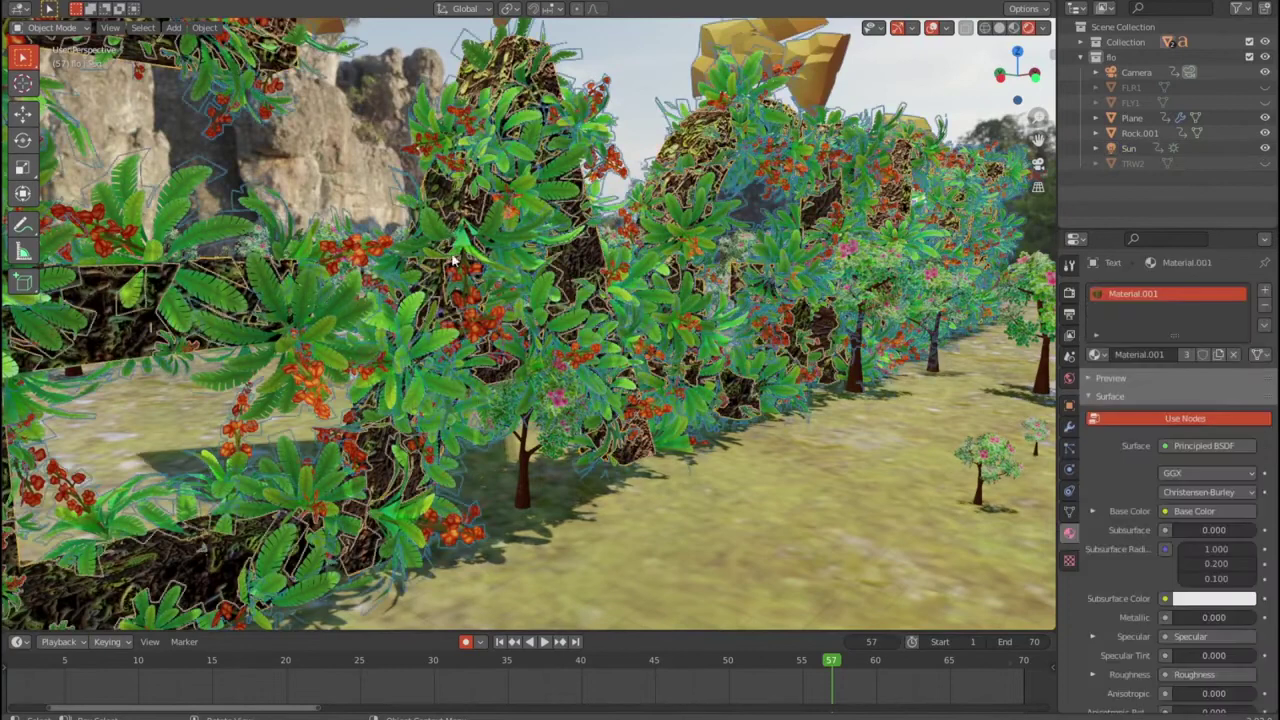
left_click_drag(632, 631, 637, 375)
left_click(316, 345)
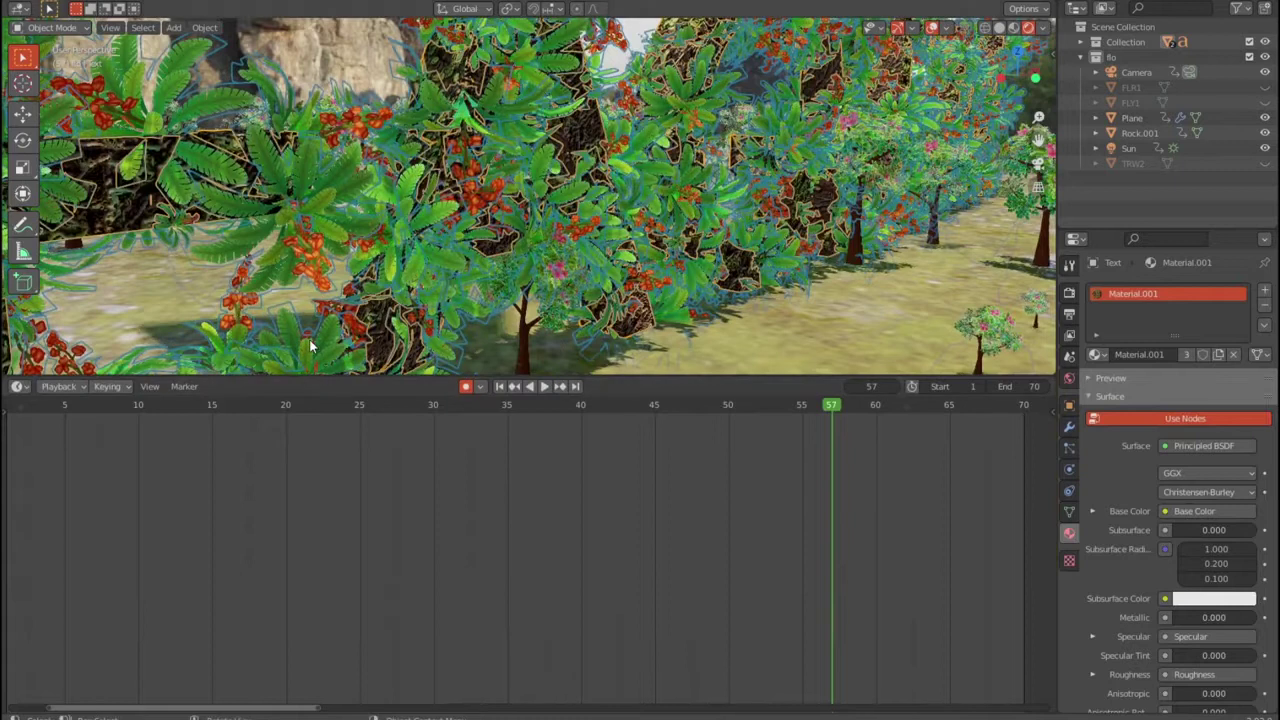
left_click(638, 335)
- Toggle the text into Edit Mode and back, then reselect the plane and text
key("Tab")
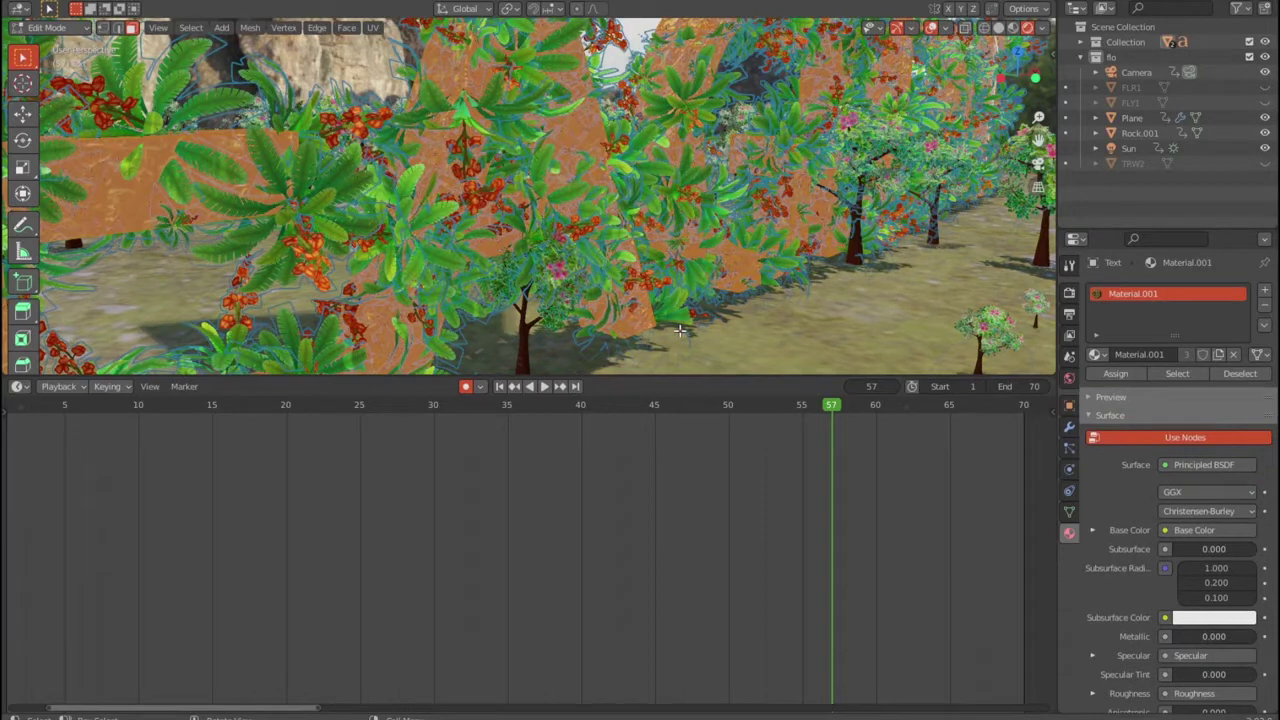
key("Tab")
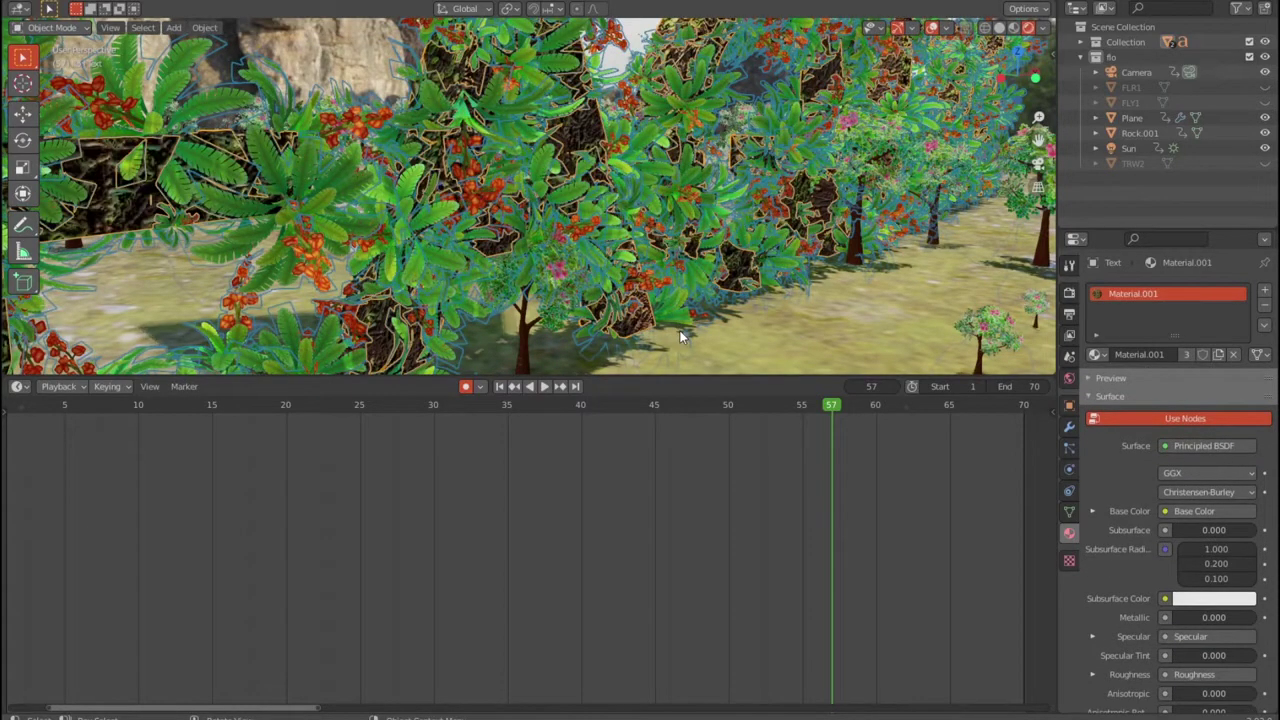
middle_click_drag(680, 337, 680, 337)
left_click(680, 337)
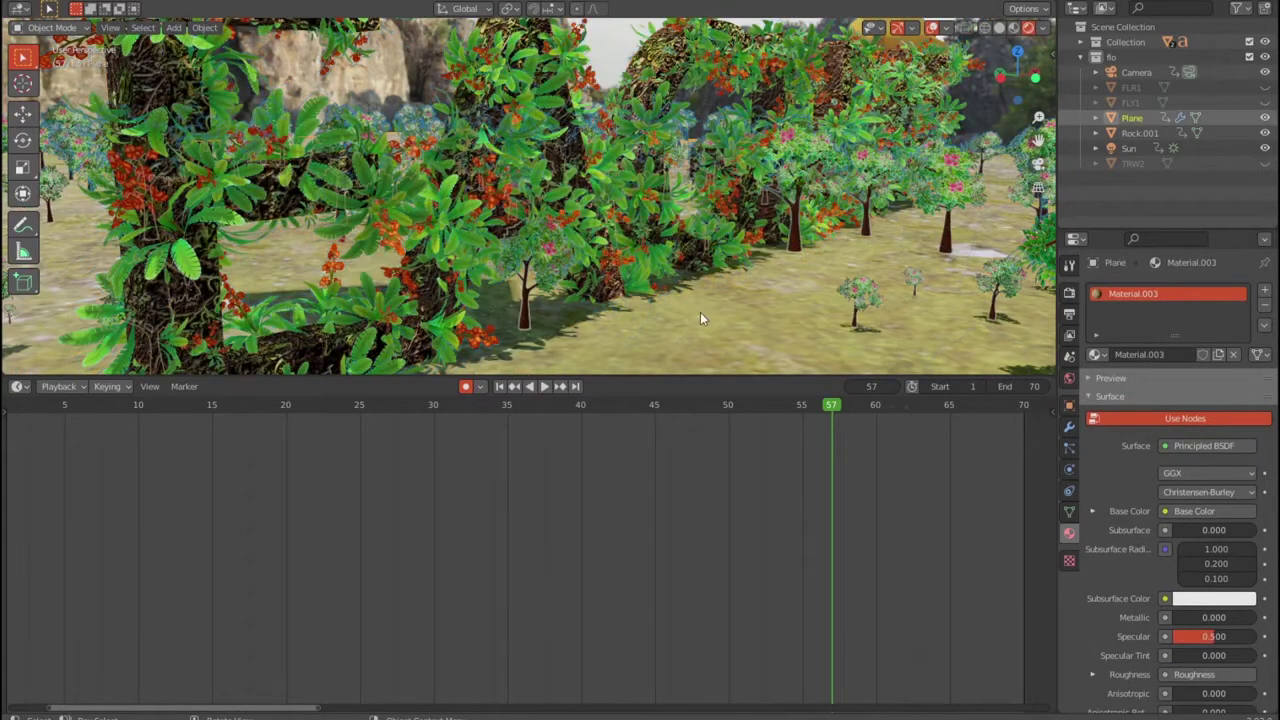
left_click(770, 247)
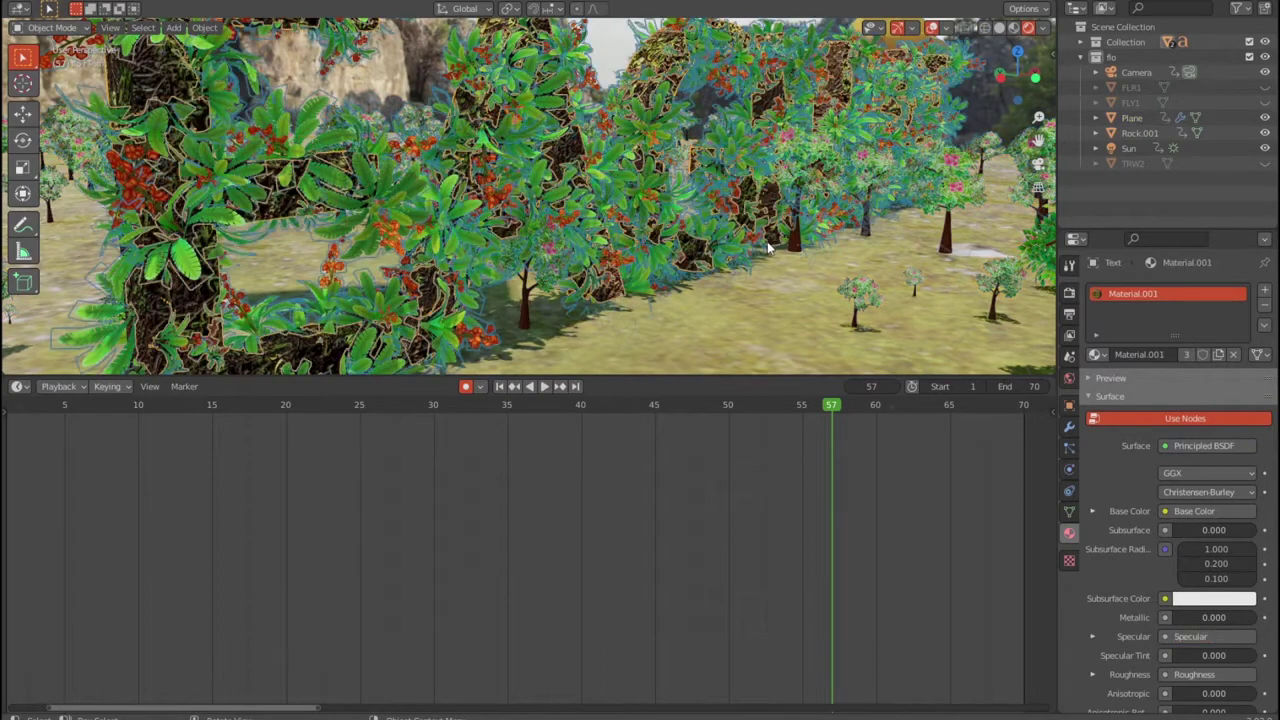
scroll(670, 293, "down", 3)
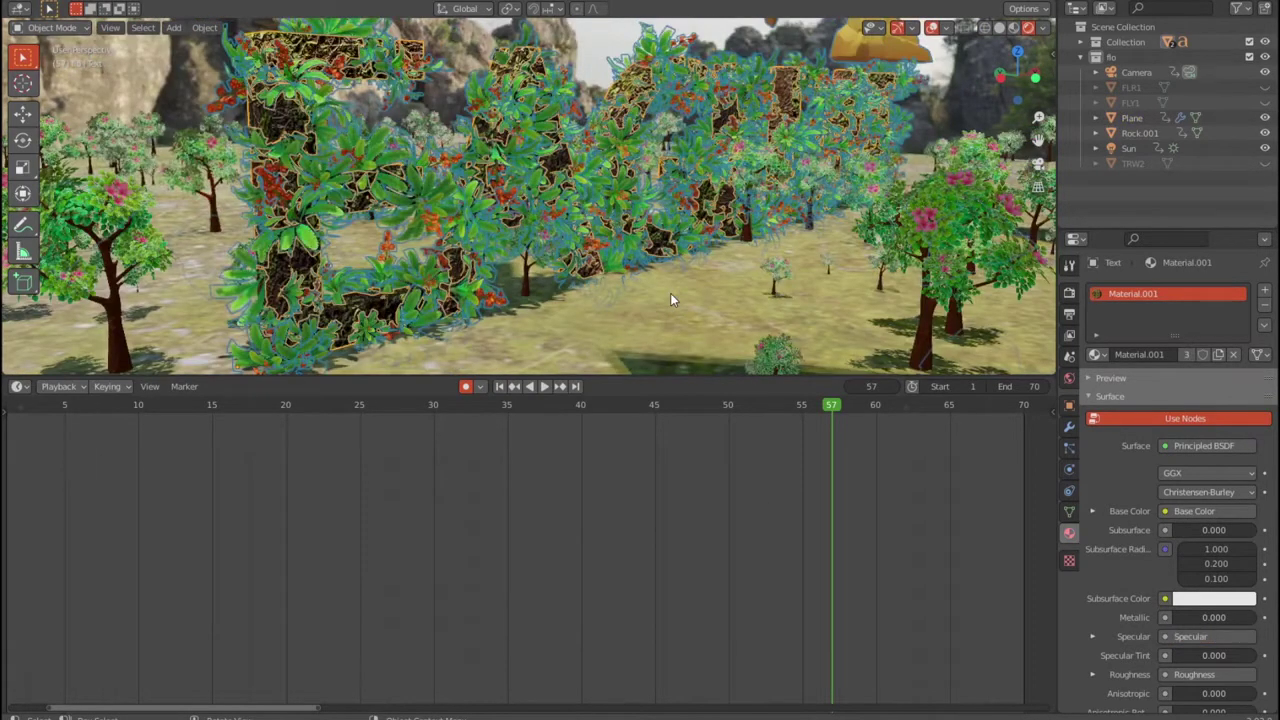
middle_click_drag(670, 293, 657, 285)
scroll(581, 279, "up", 5)
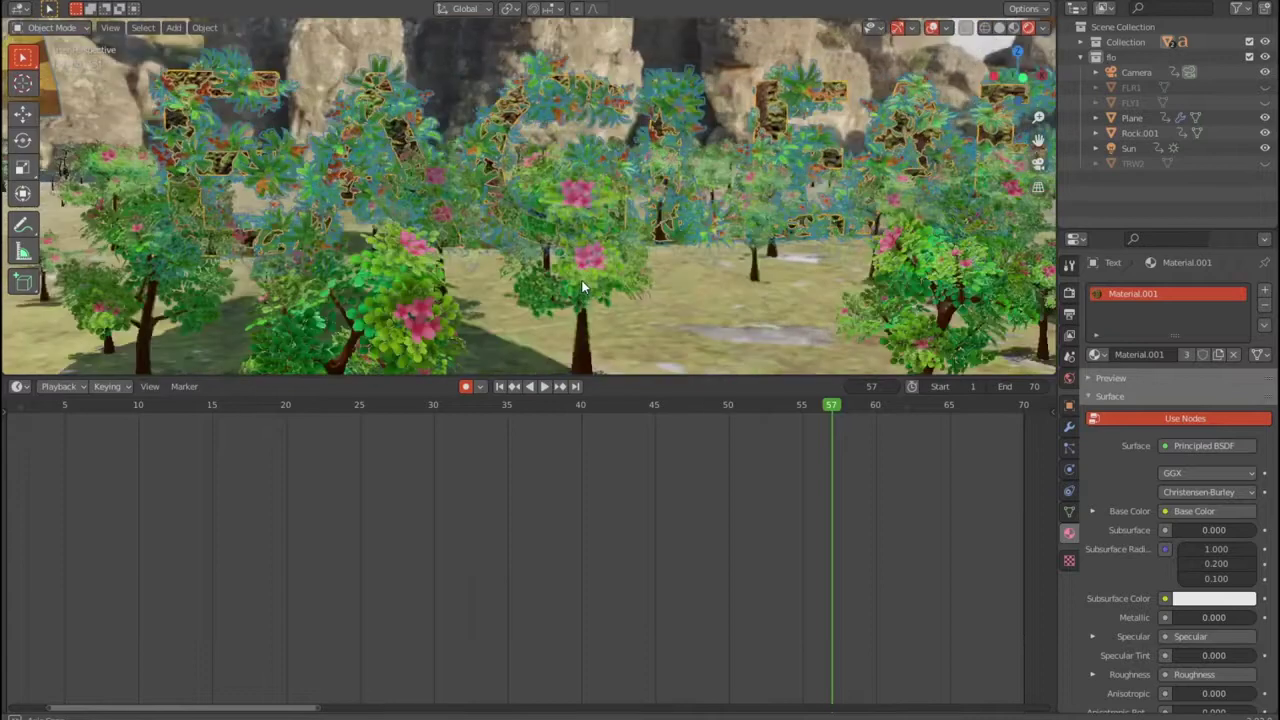
scroll(578, 285, "down", 4)
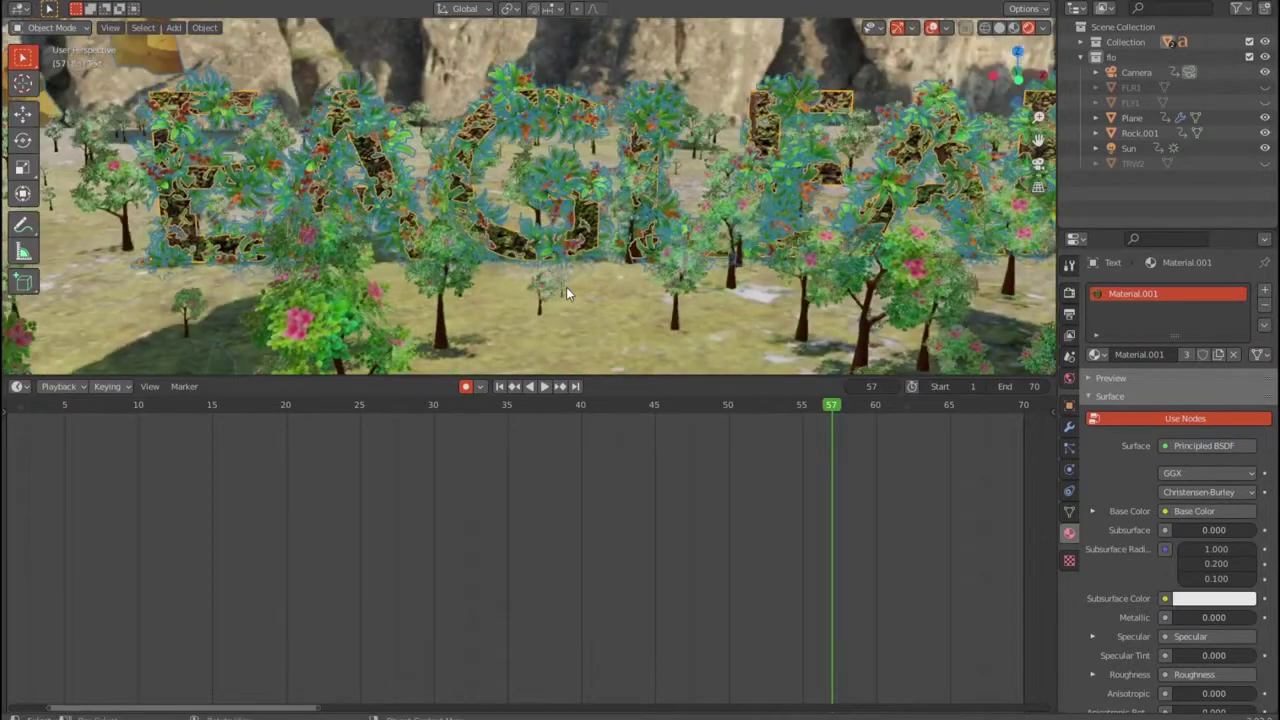
scroll(566, 283, "down", 2)
middle_click_drag(572, 277, 571, 293)
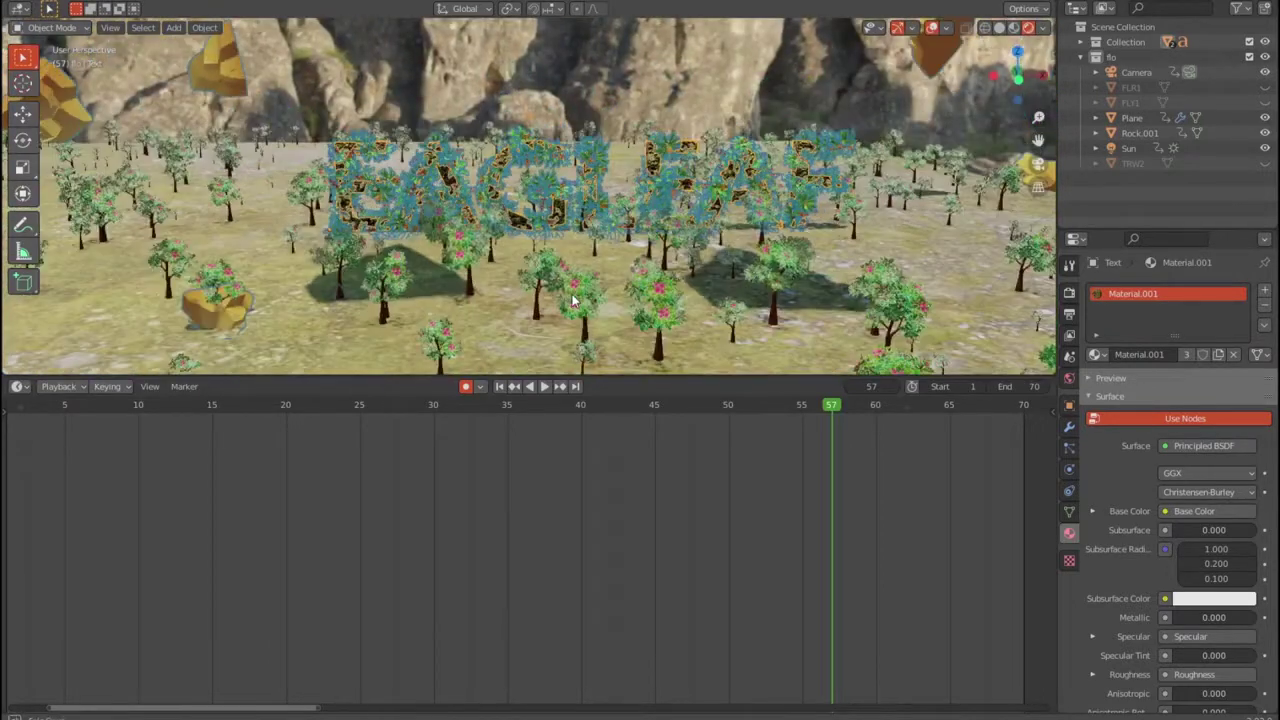
left_click(571, 293)
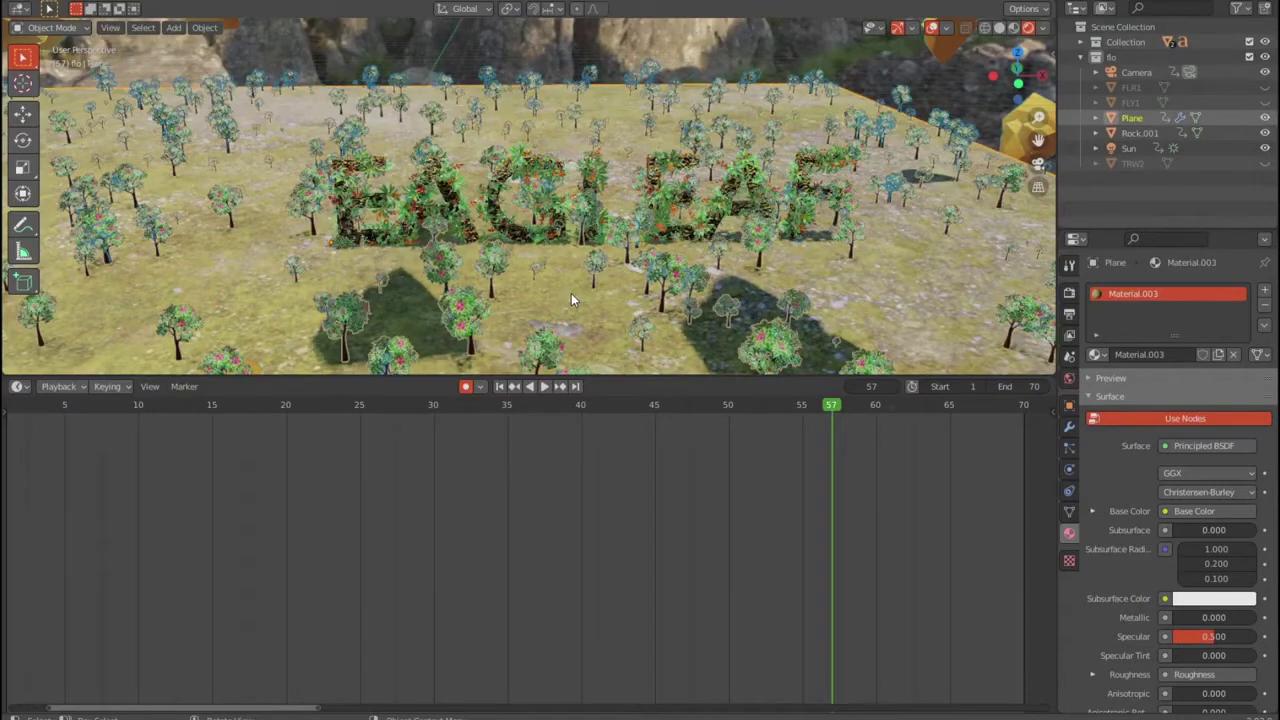
mouse_move(546, 284)
middle_mouse_down()
mouse_move(506, 283)
mouse_move(548, 285)
middle_mouse_up()
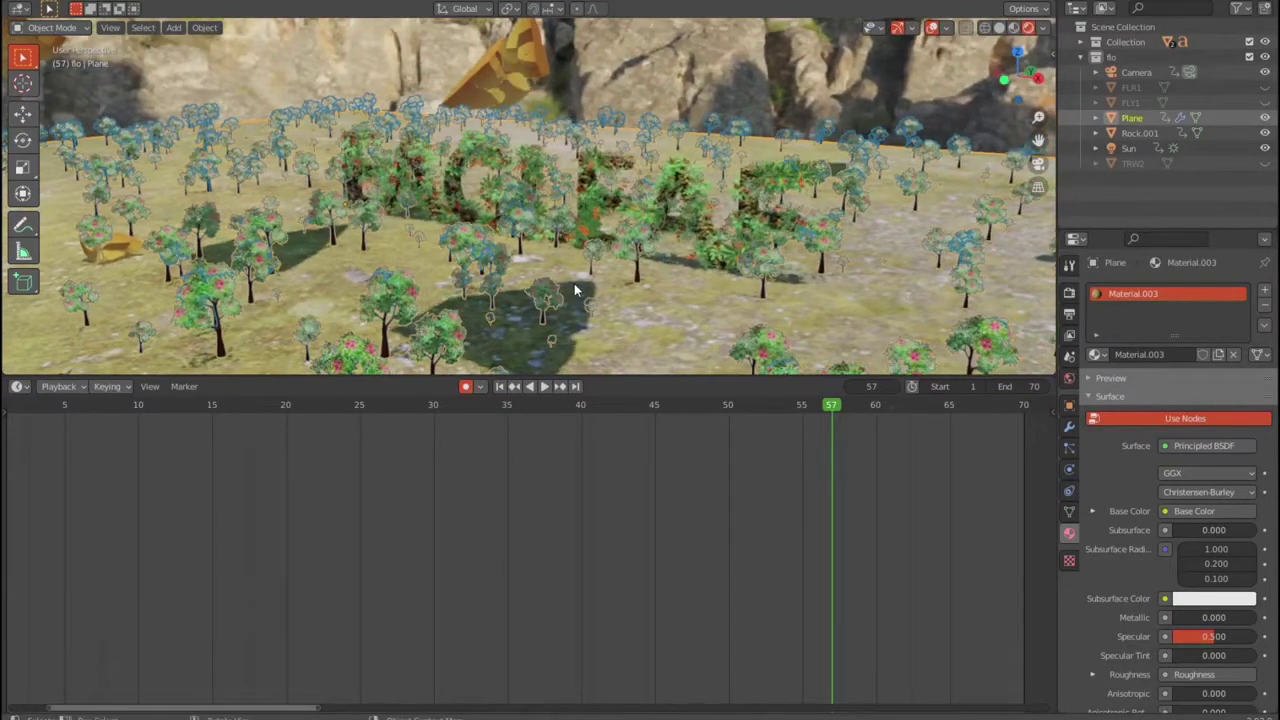
scroll(574, 290, "up", 3)
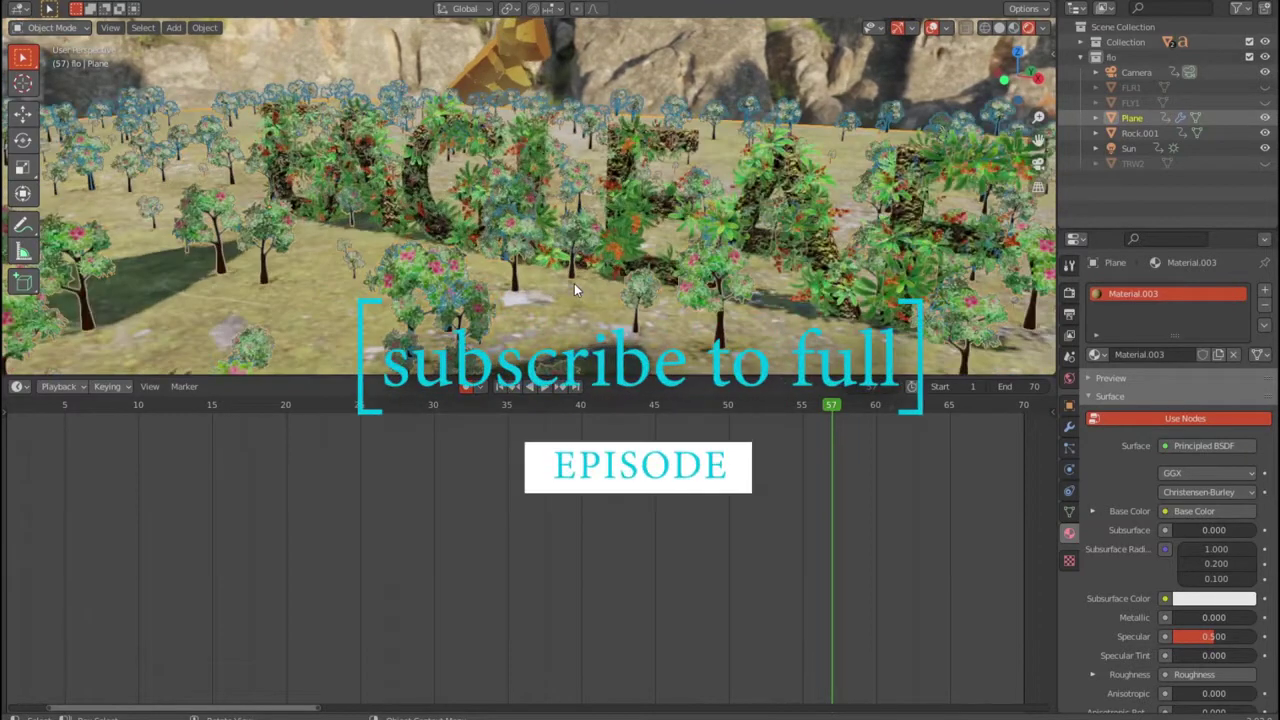
scroll(574, 290, "up", 2)
scroll(575, 290, "up", 2)
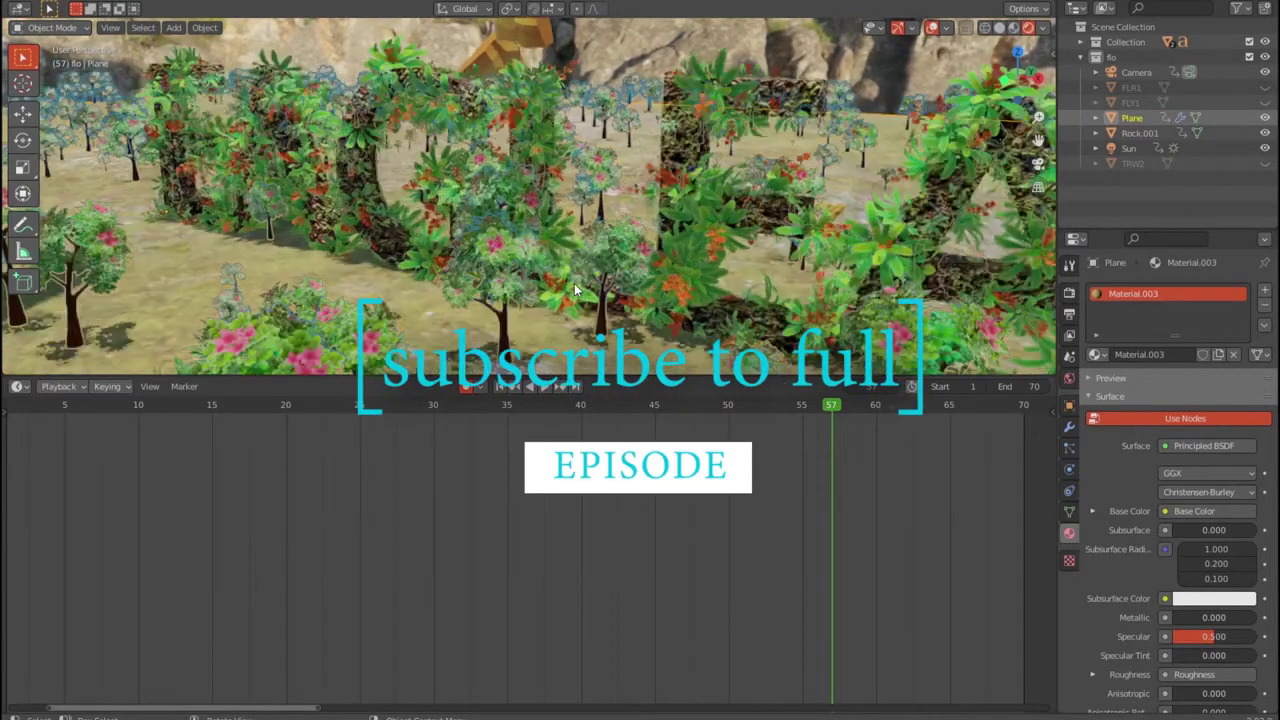
left_click(772, 110)
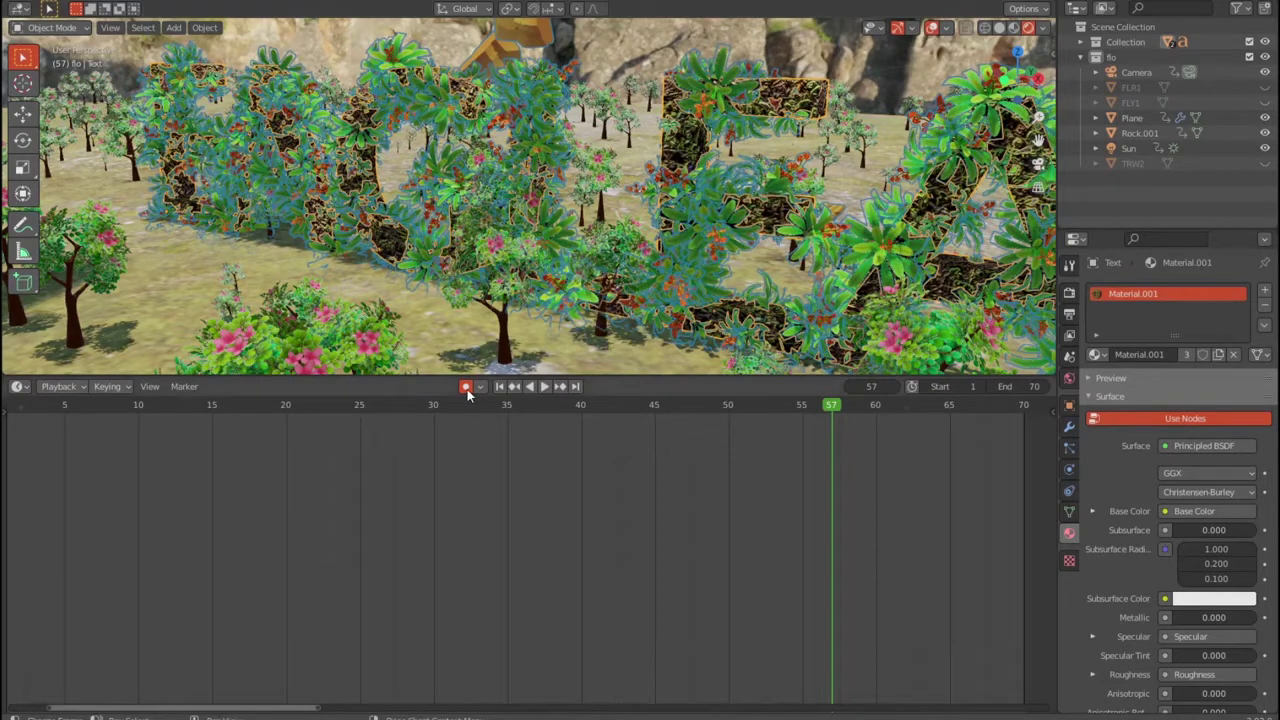
- Orbit around the letters, play the animation in reverse, then stop it
mouse_move(540, 285)
middle_mouse_down()
mouse_move(648, 285)
mouse_move(644, 272)
middle_mouse_up()
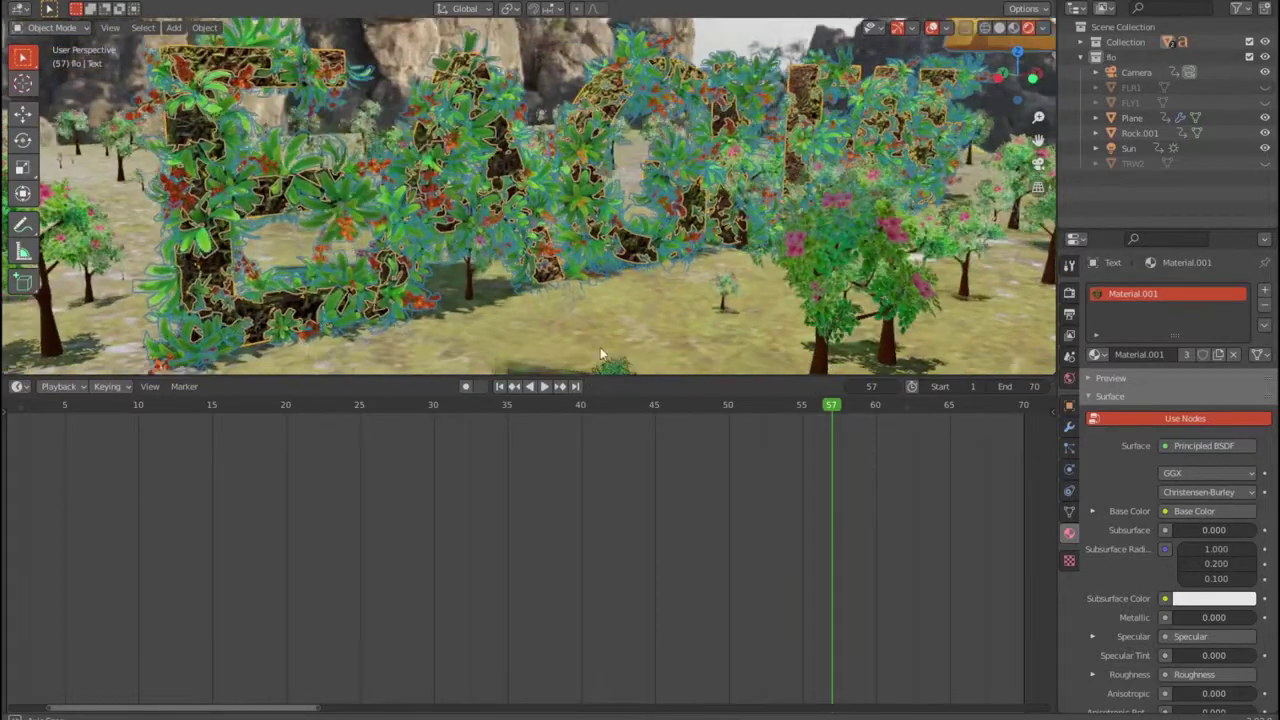
left_click(526, 387)
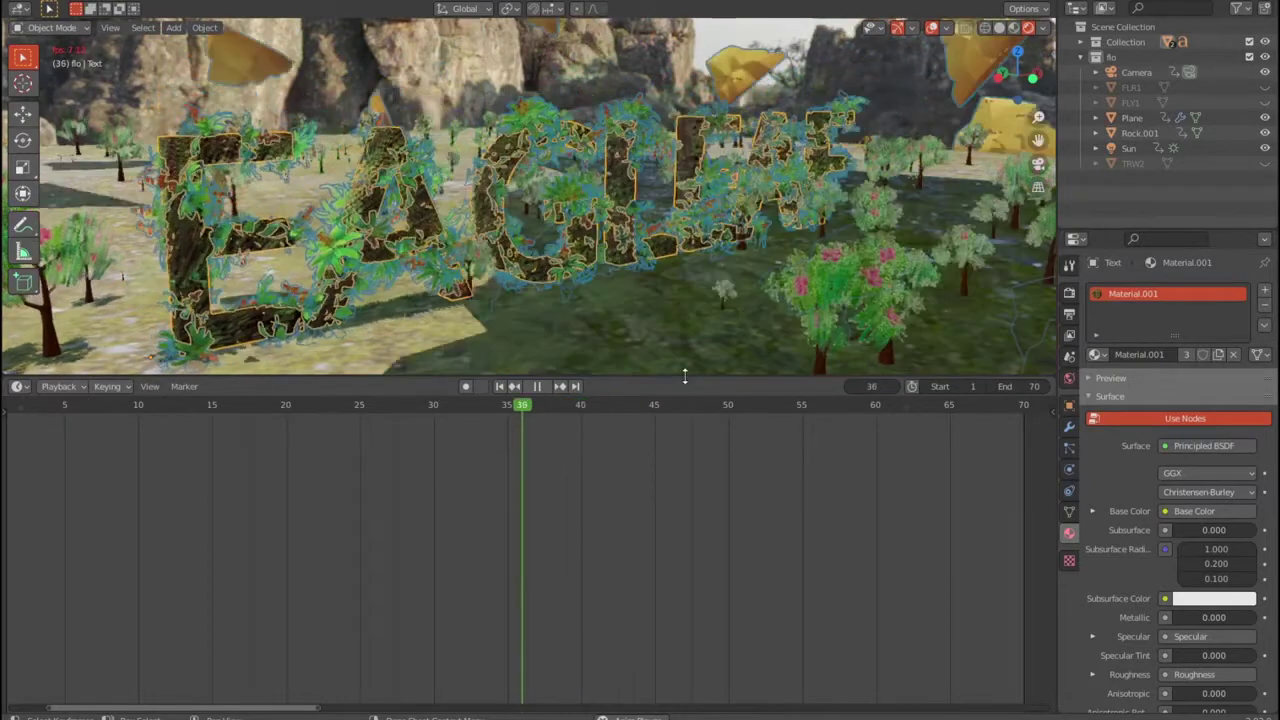
left_click(685, 352)
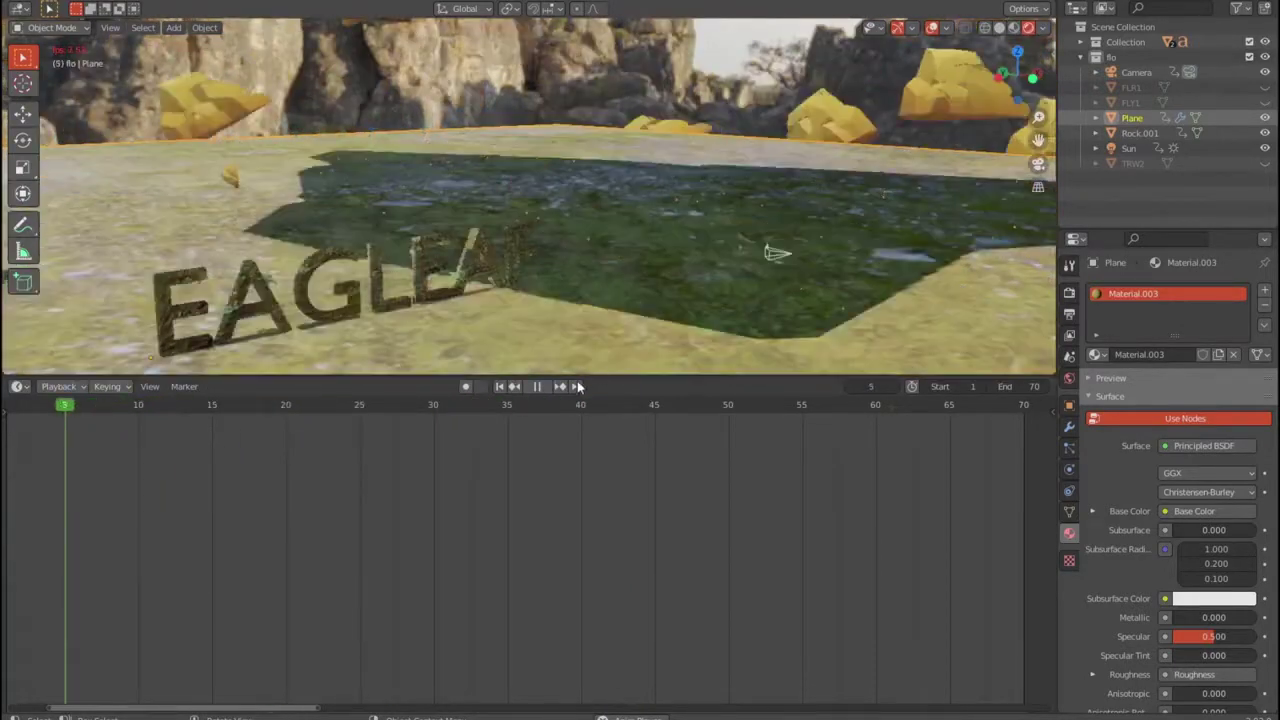
left_click(543, 389)
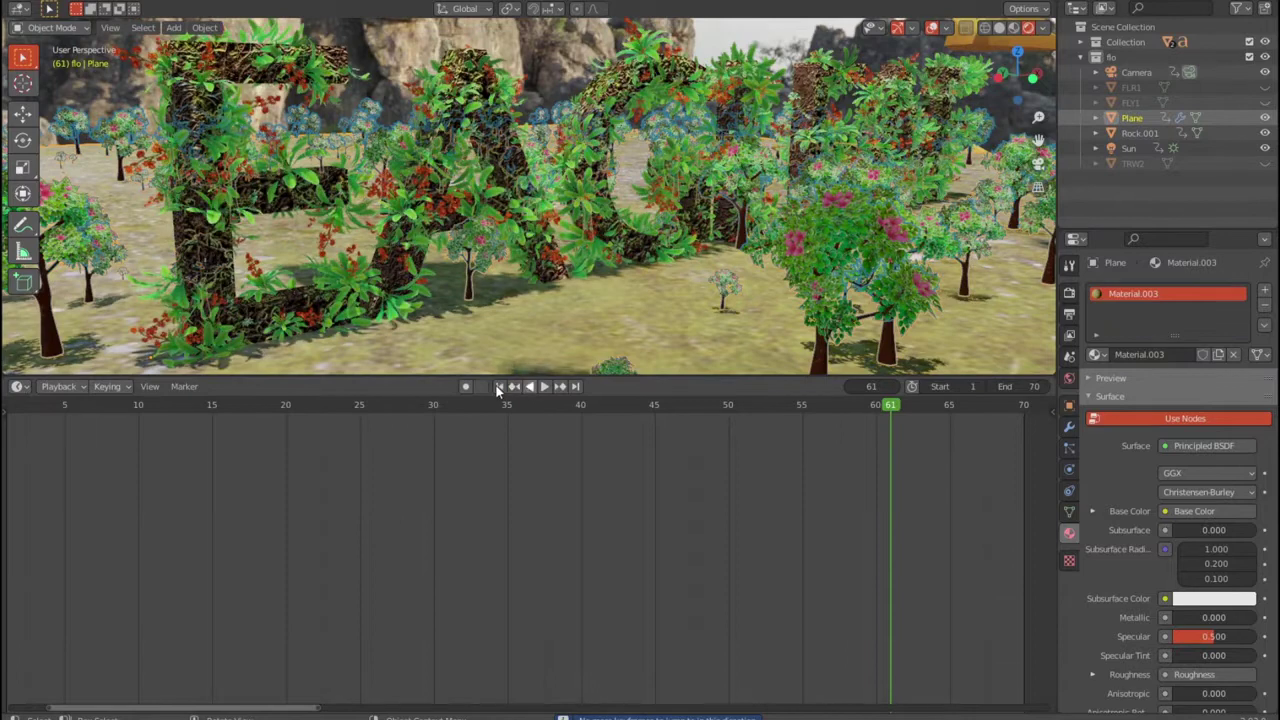
- Replay from frame 1, scrub the timeline, and pause at frame 52
left_click(498, 388)
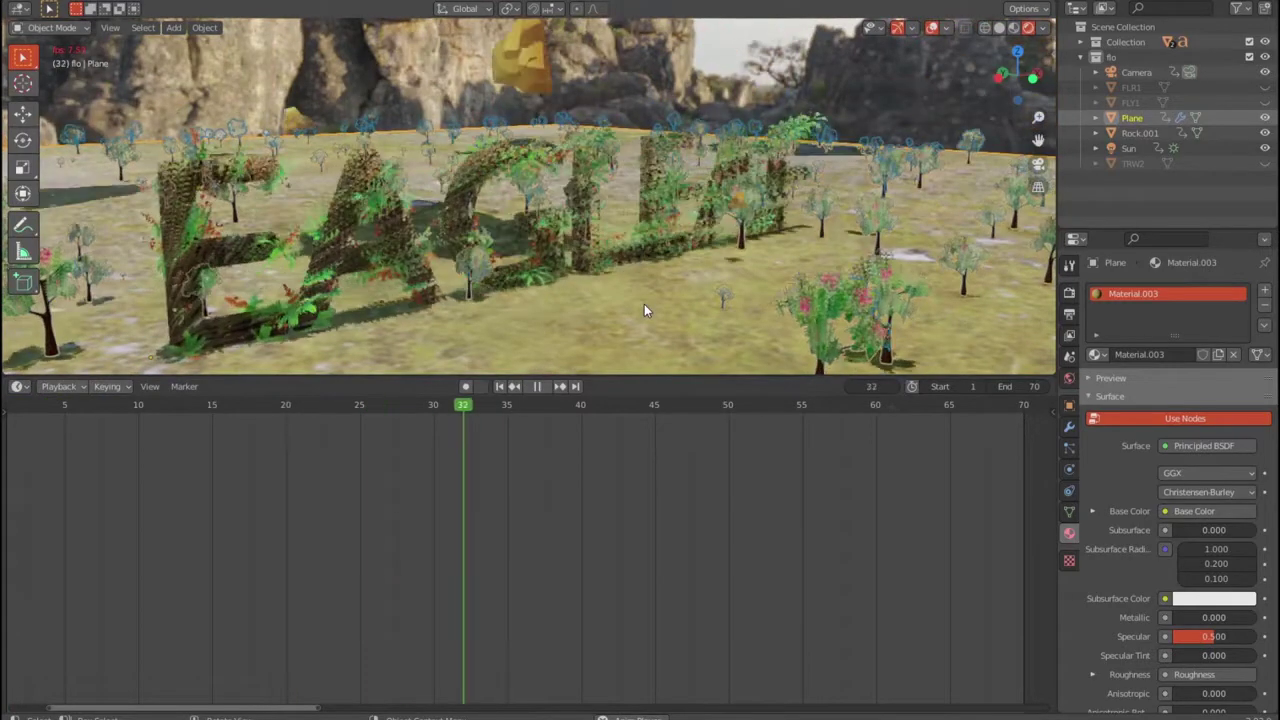
left_click(538, 387)
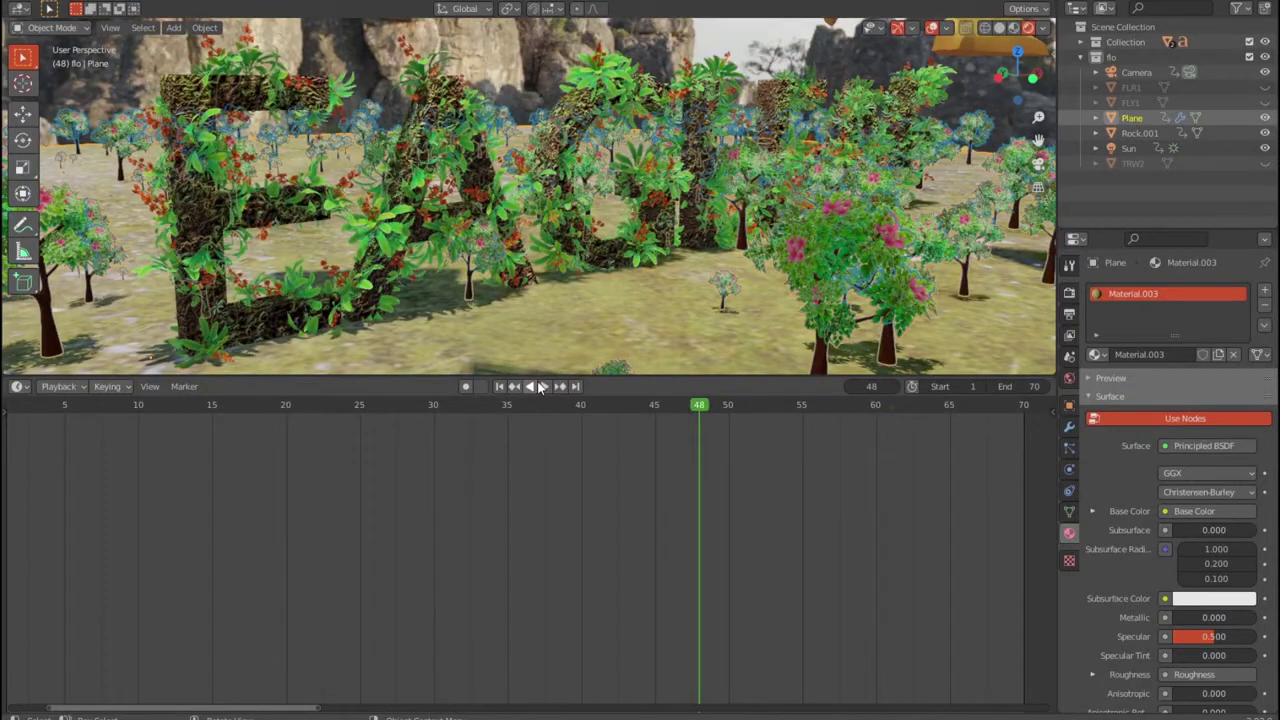
key("space")
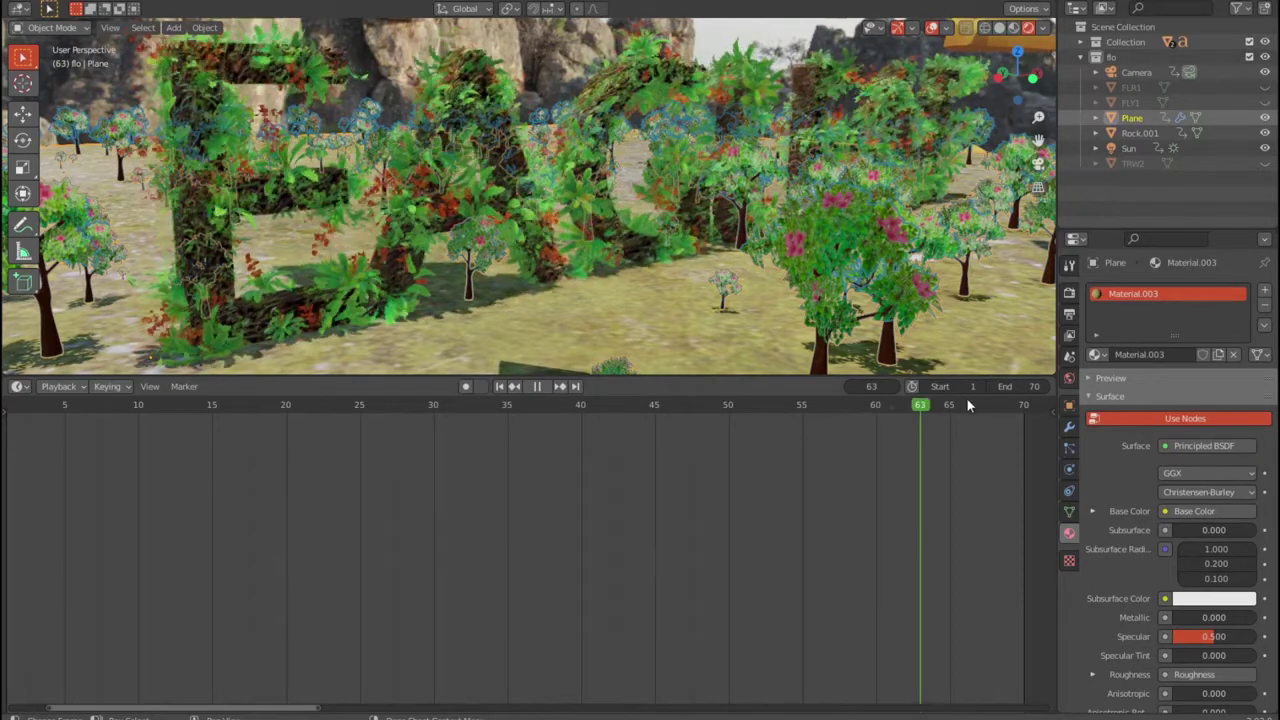
left_click_drag(825, 411, 753, 420)
key("space")
mouse_move(264, 149)
middle_mouse_down()
mouse_move(304, 185)
mouse_move(247, 187)
middle_mouse_up()
scroll(222, 187, "up", 3)
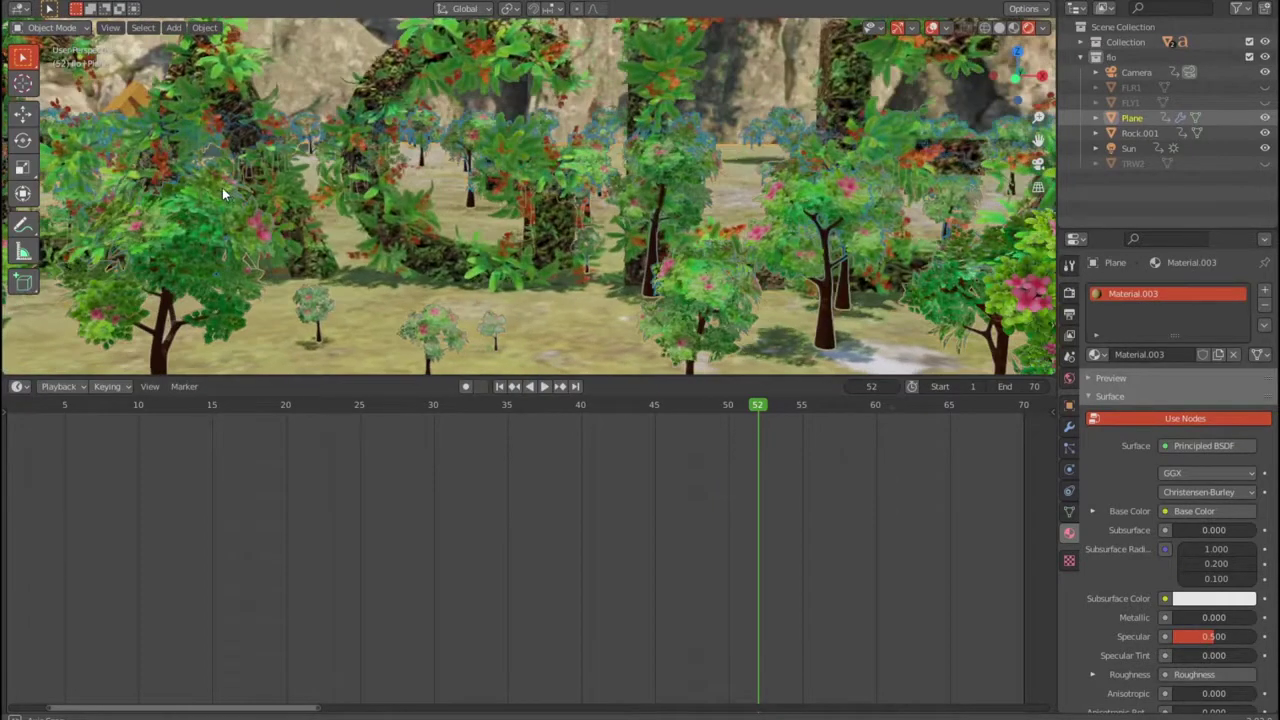
middle_click_drag(222, 187, 384, 203)
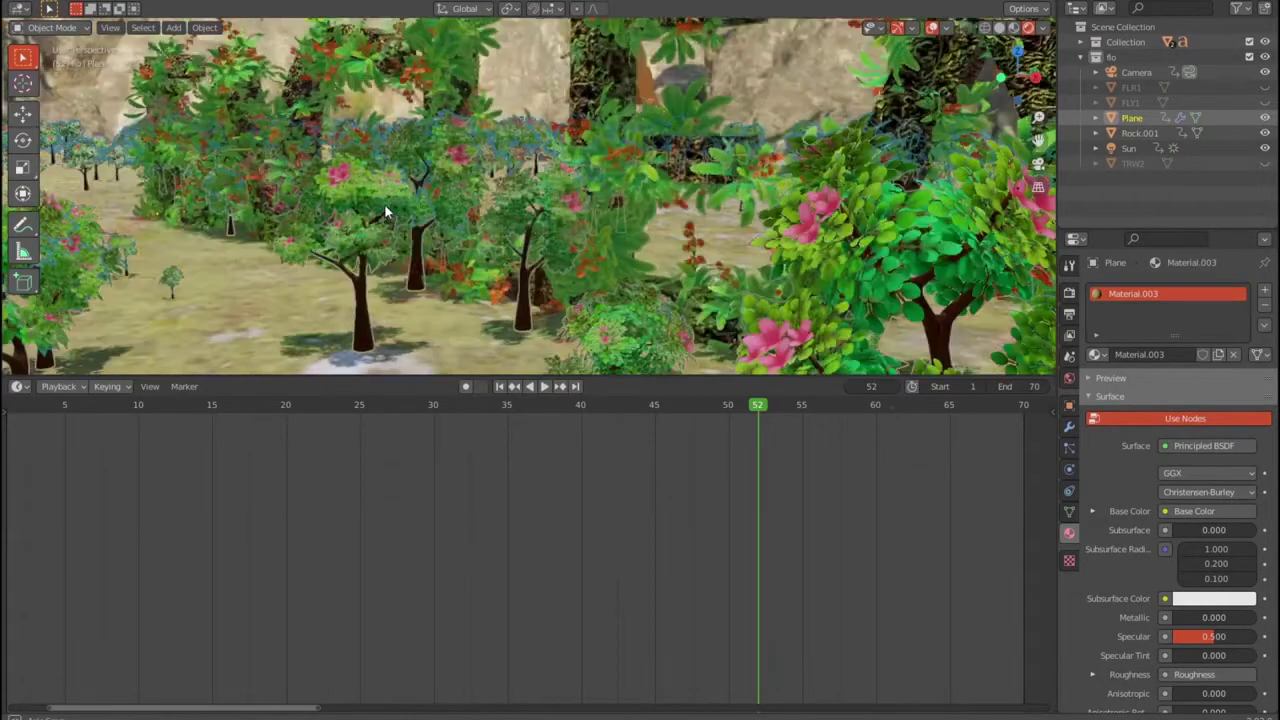
scroll(384, 204, "up", 2)
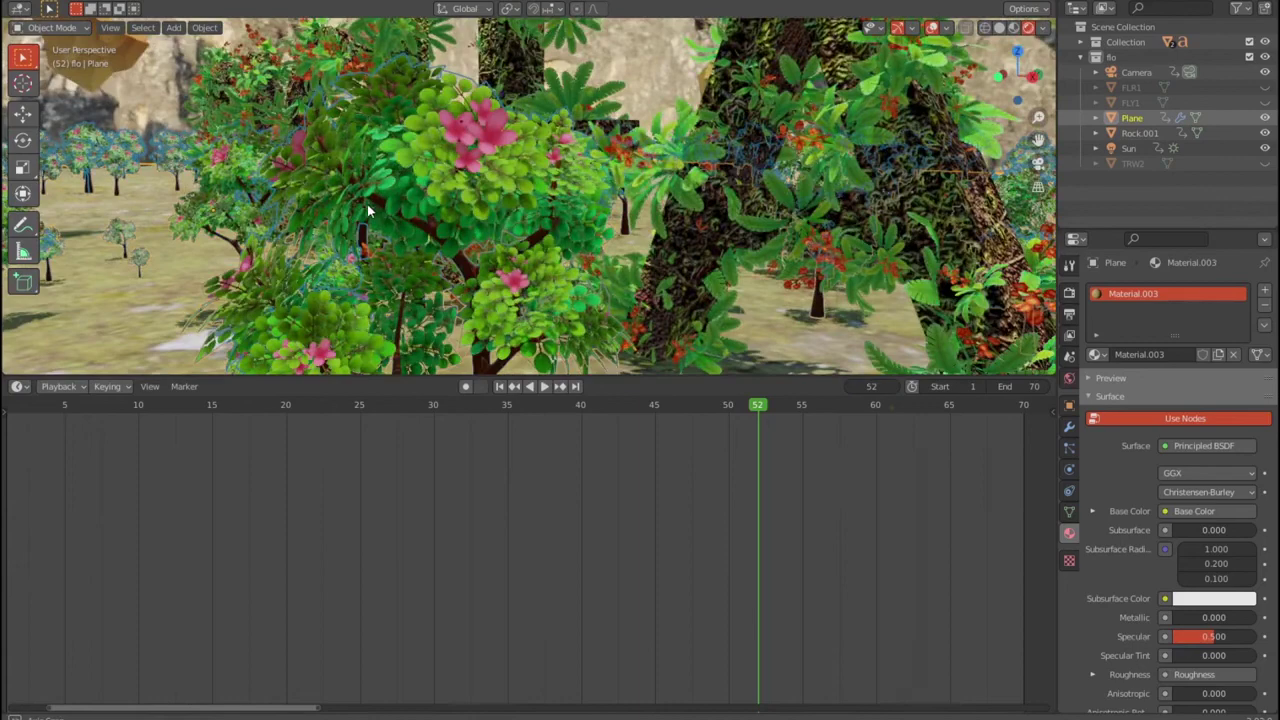
scroll(367, 204, "up", 3)
middle_click_drag(359, 204, 456, 221)
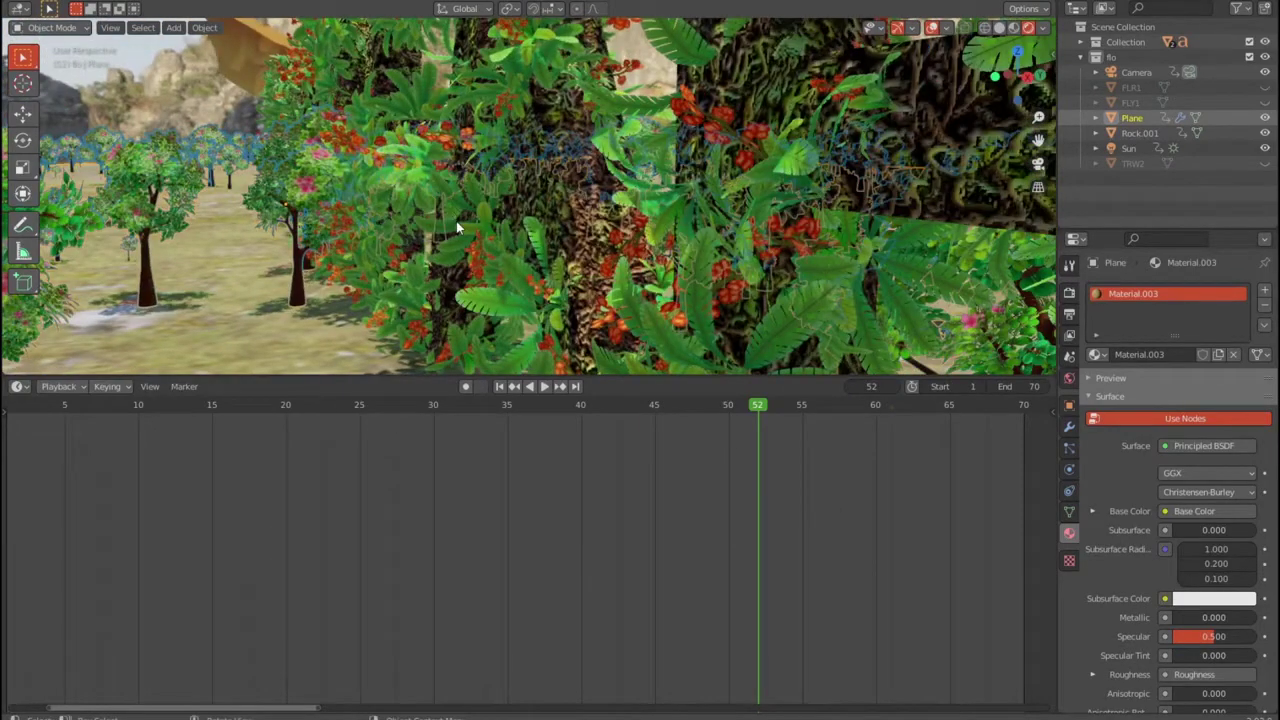
scroll(457, 221, "down", 5)
scroll(478, 233, "down", 3)
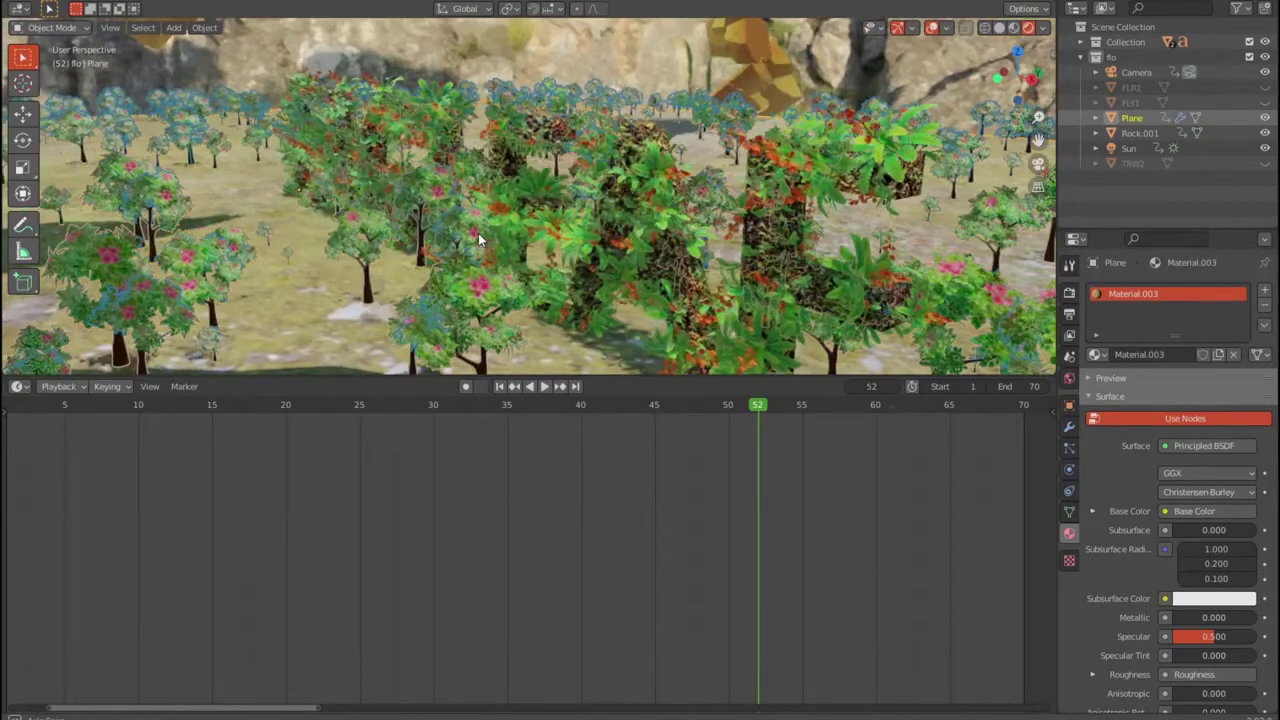
scroll(668, 244, "up", 2)
mouse_move(668, 244)
middle_mouse_down()
mouse_move(683, 228)
mouse_move(648, 193)
mouse_move(663, 205)
middle_mouse_up()
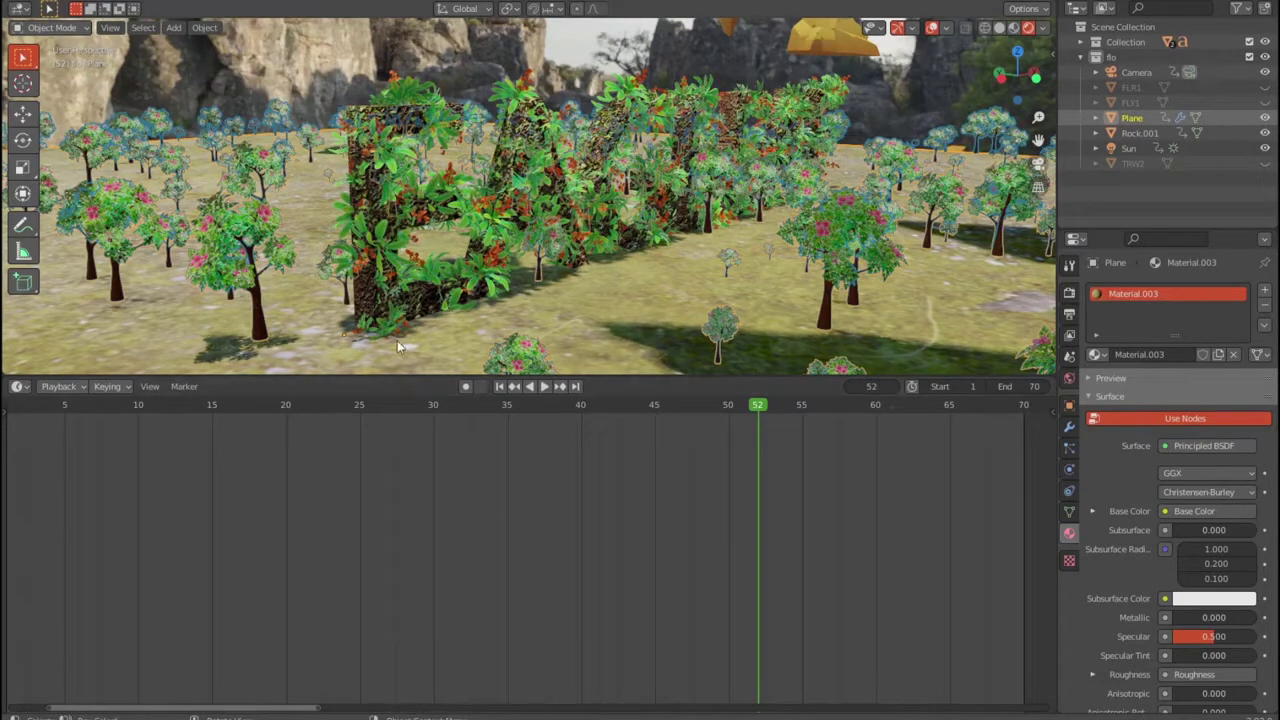
- With the text selected, switch the bottom area through Dope Sheet to the Graph Editor
left_click(358, 313)
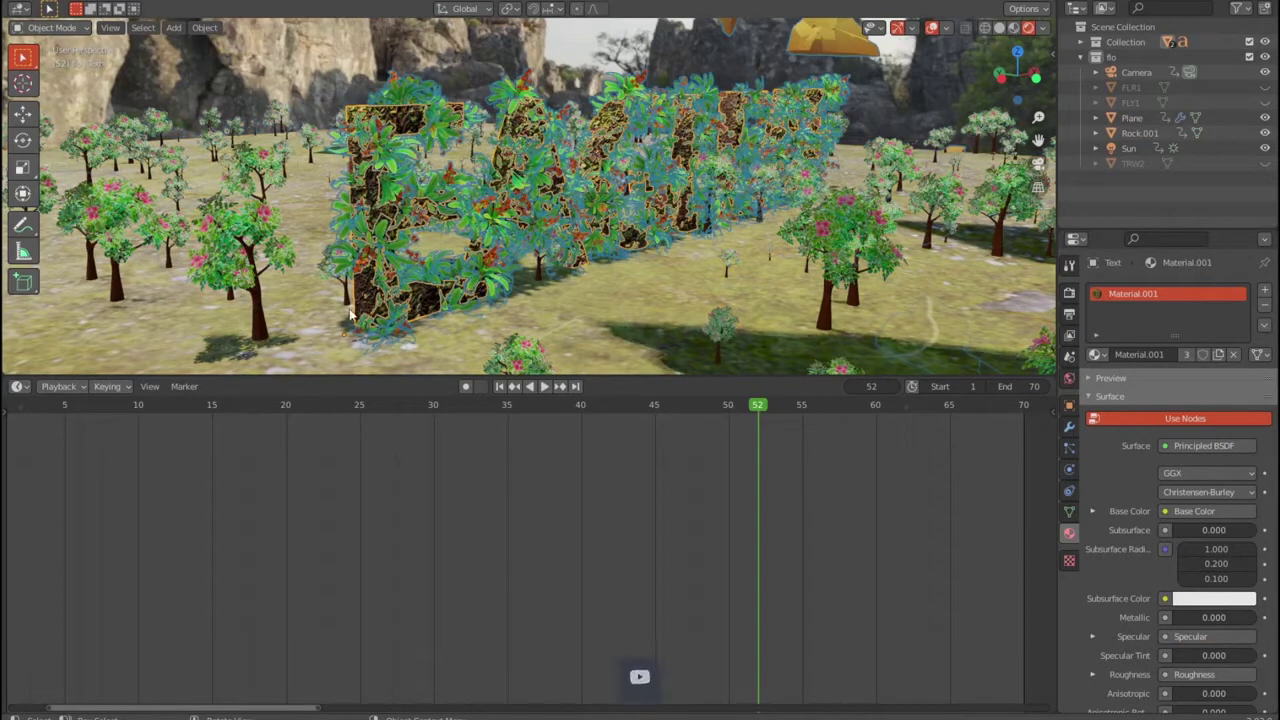
left_click(17, 387)
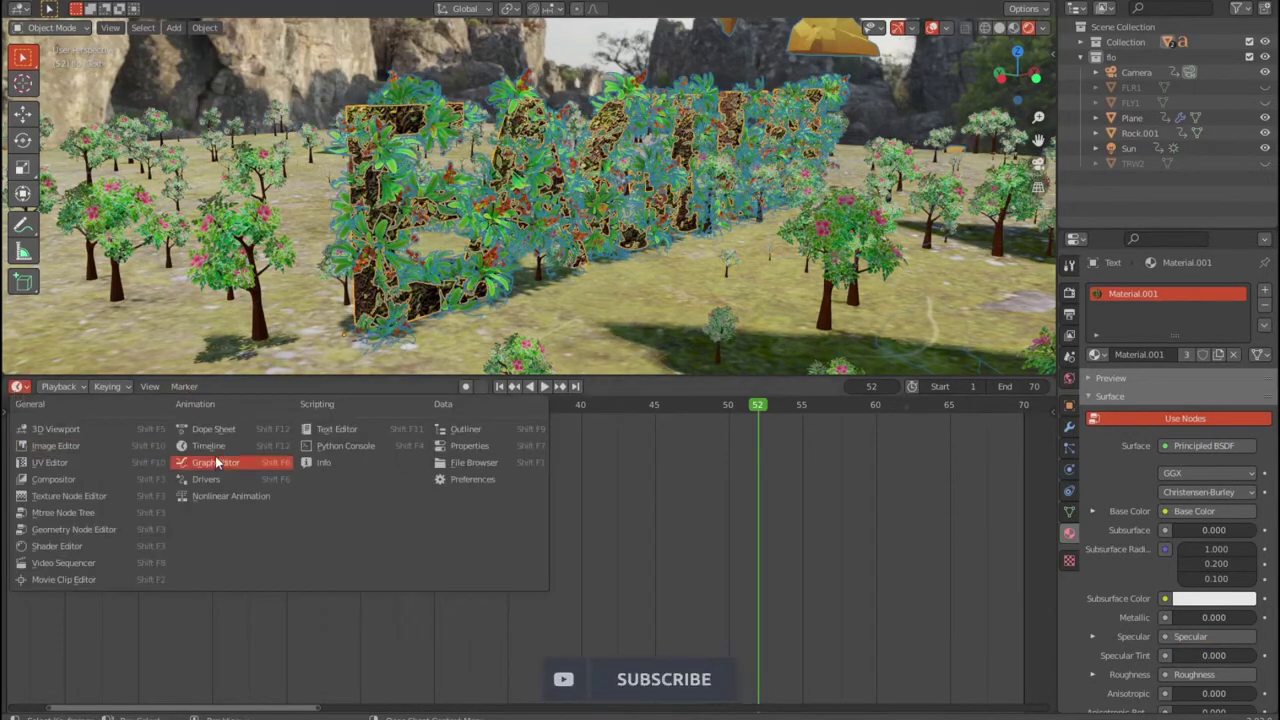
left_click(215, 449)
left_click(28, 390)
left_click(200, 440)
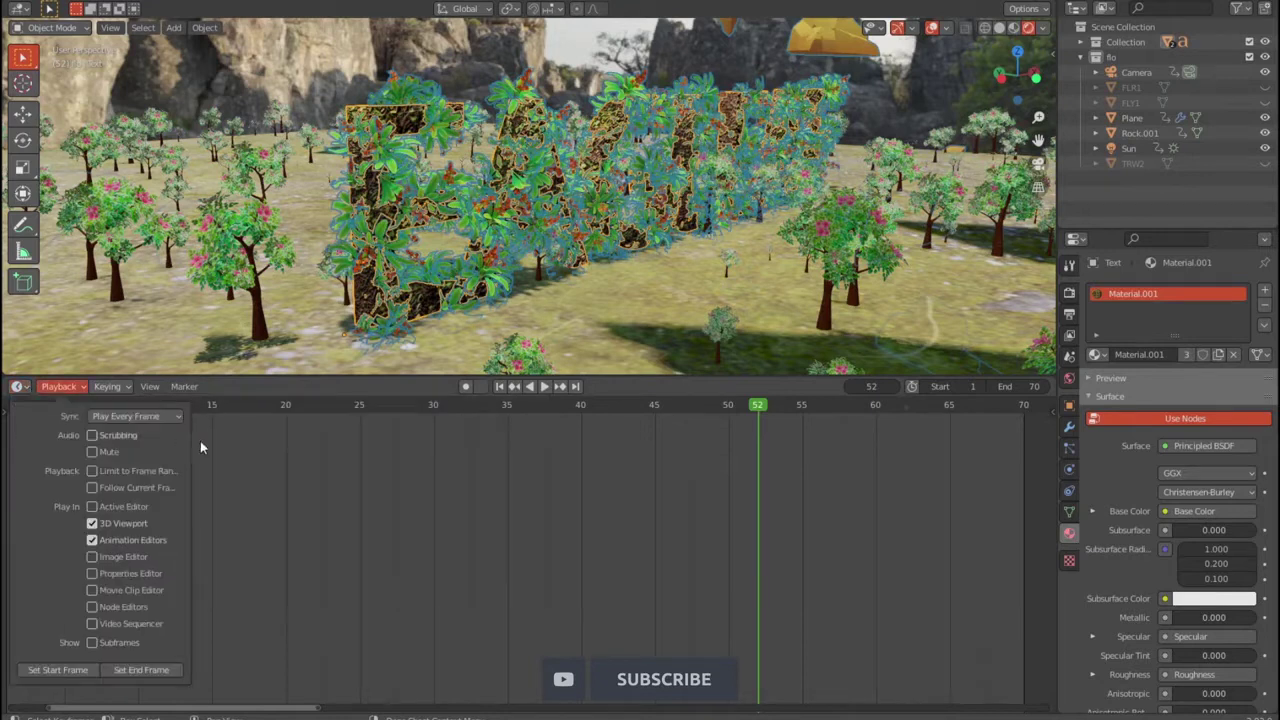
left_click(17, 387)
left_click(210, 430)
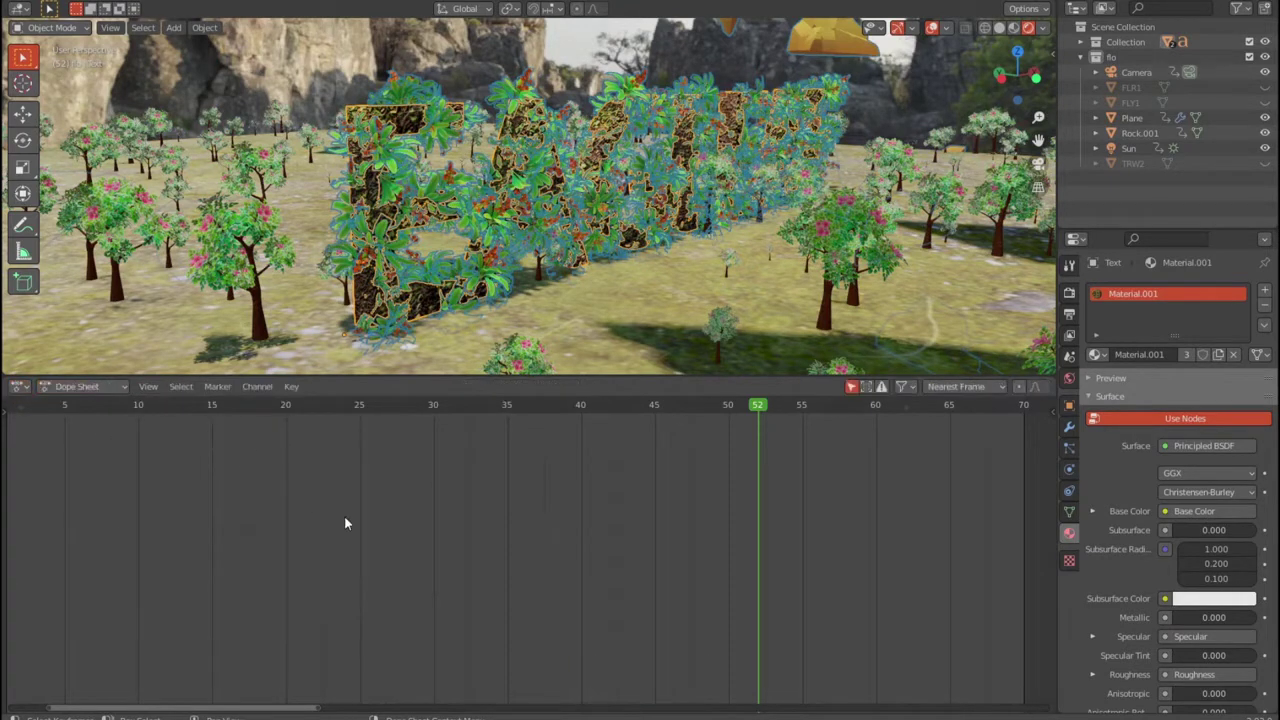
left_click(16, 388)
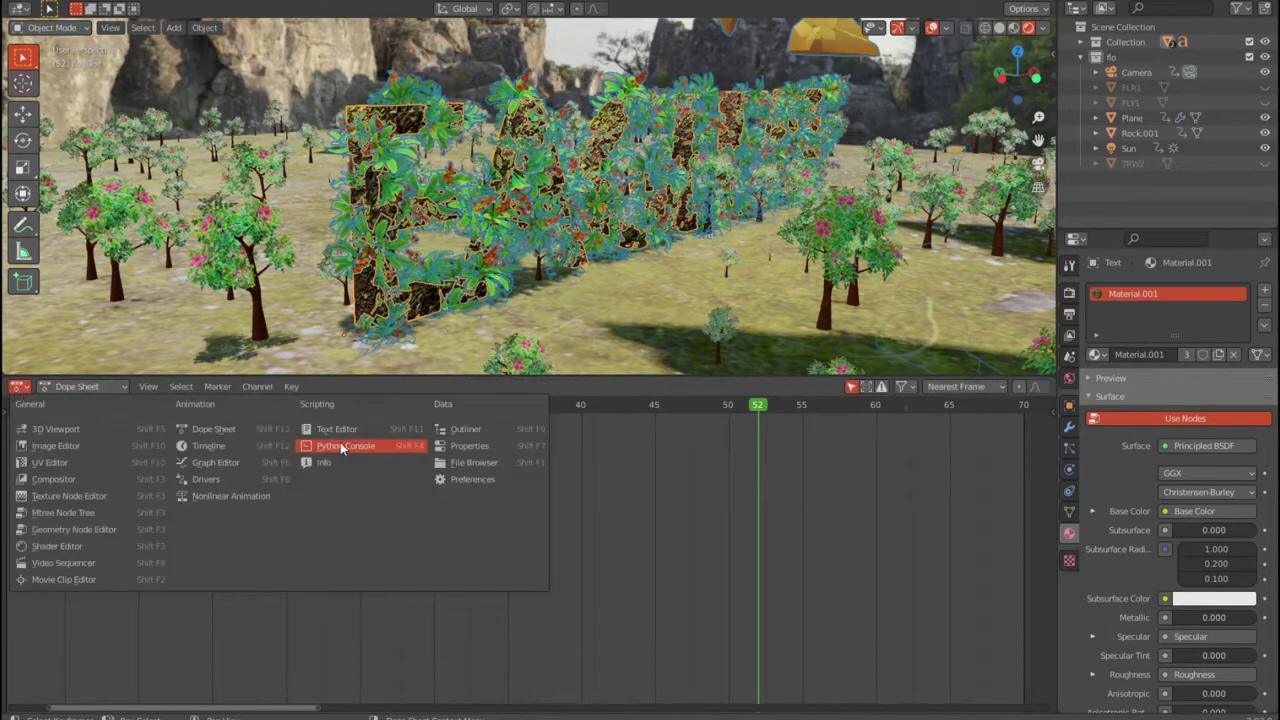
left_click(242, 464)
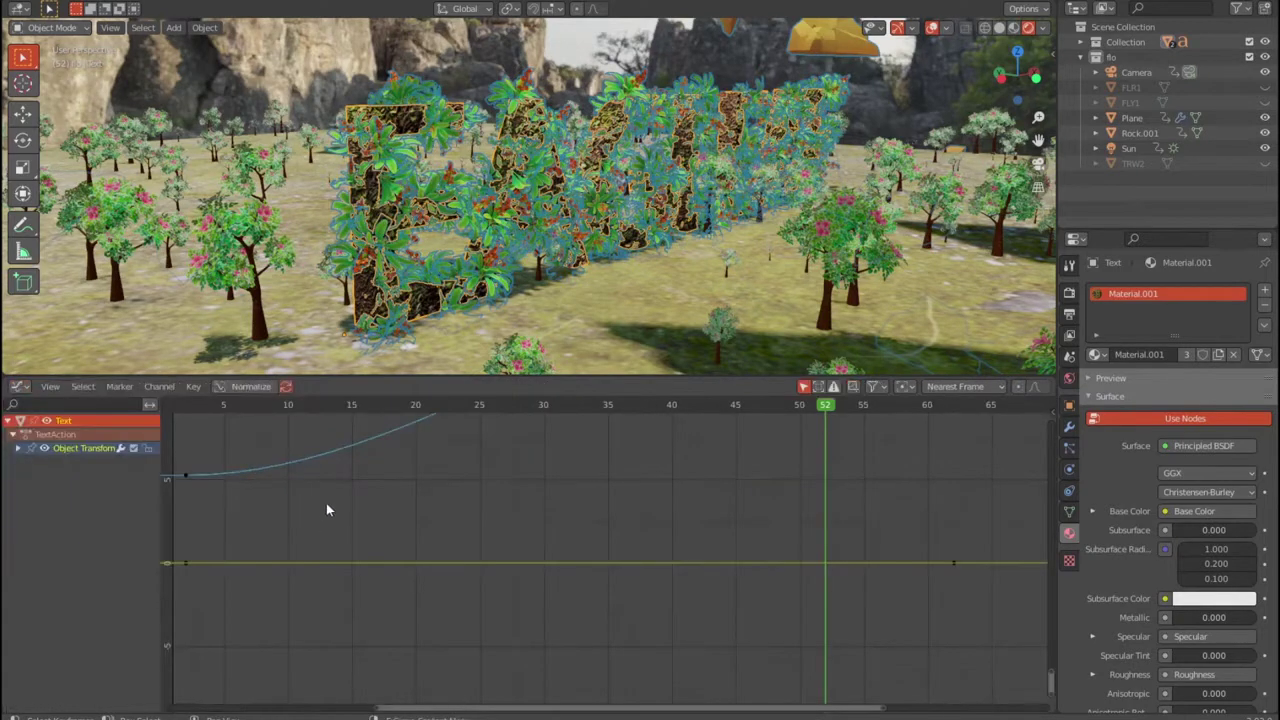
- Frame the curves and move the rise's end and start keyframes to reshape its easing
key("Home")
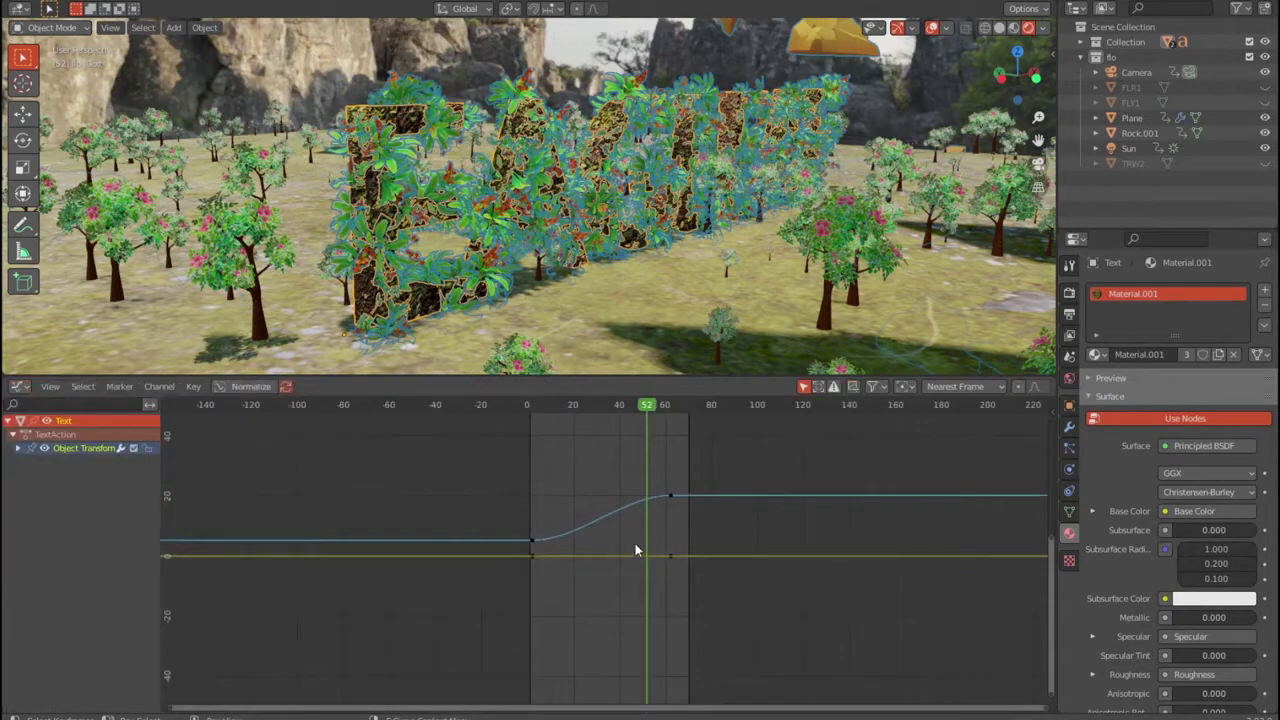
key("g")
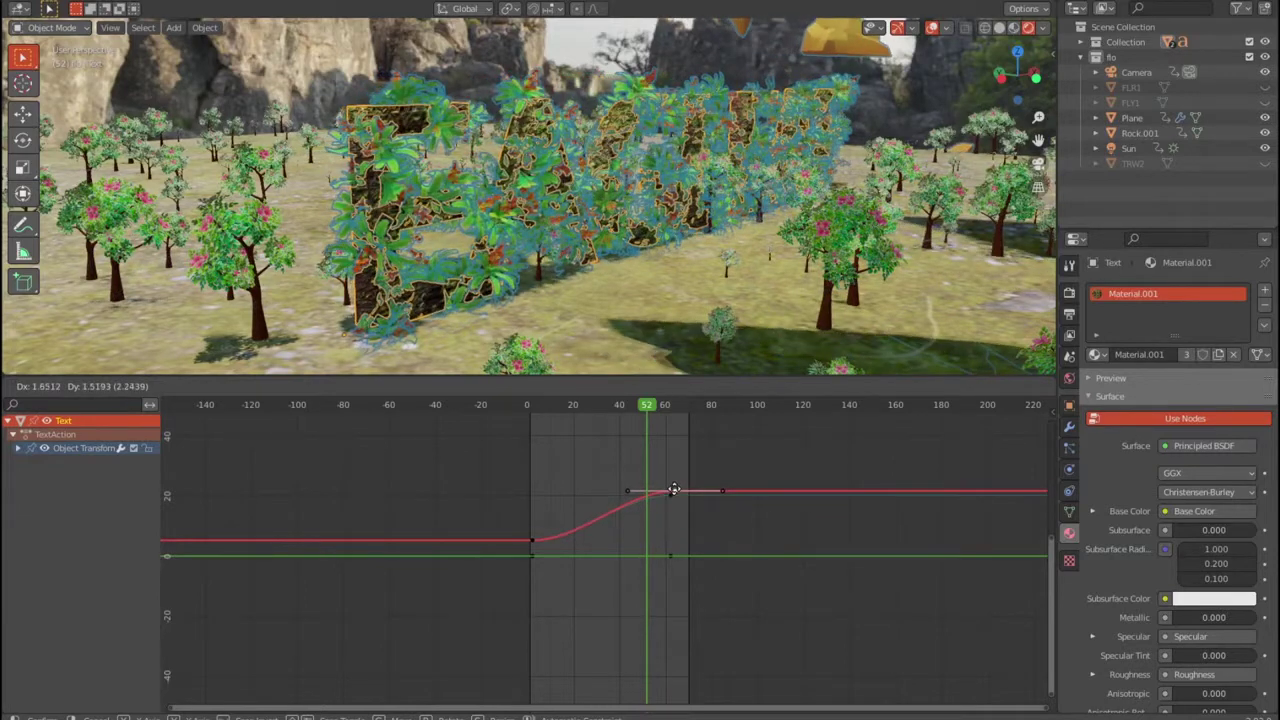
left_click(677, 492)
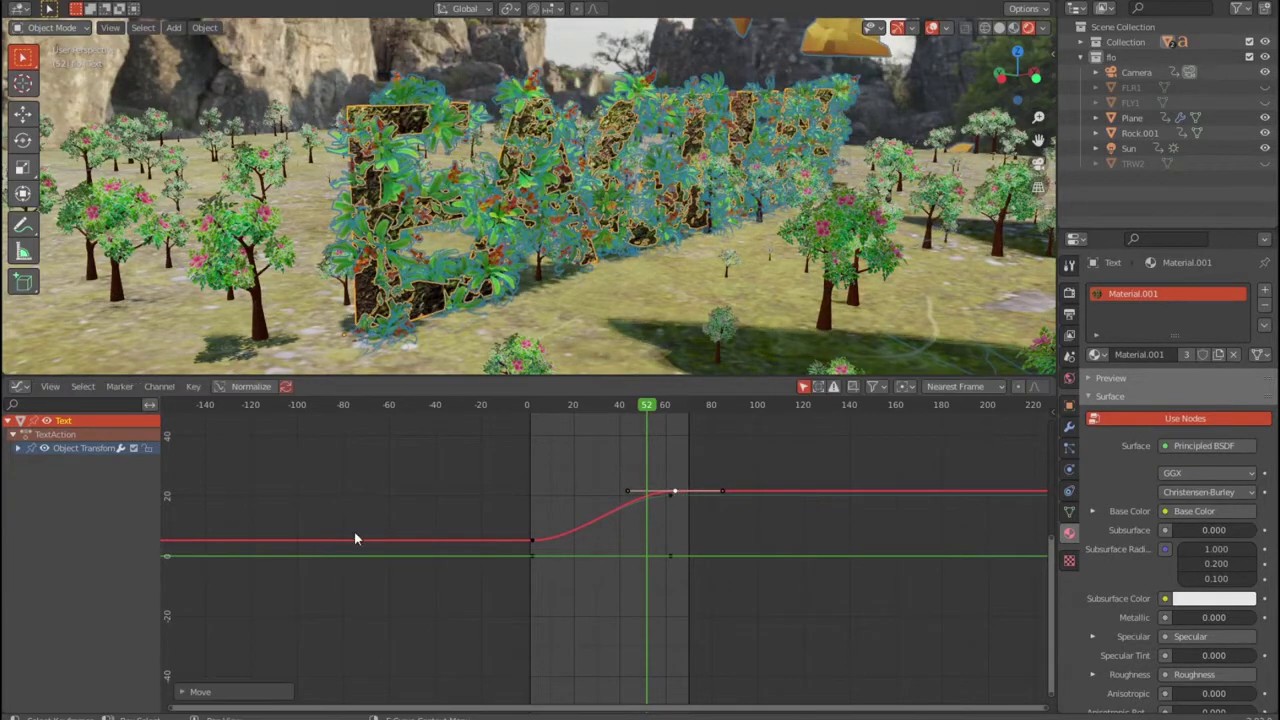
left_click(532, 555)
key("g")
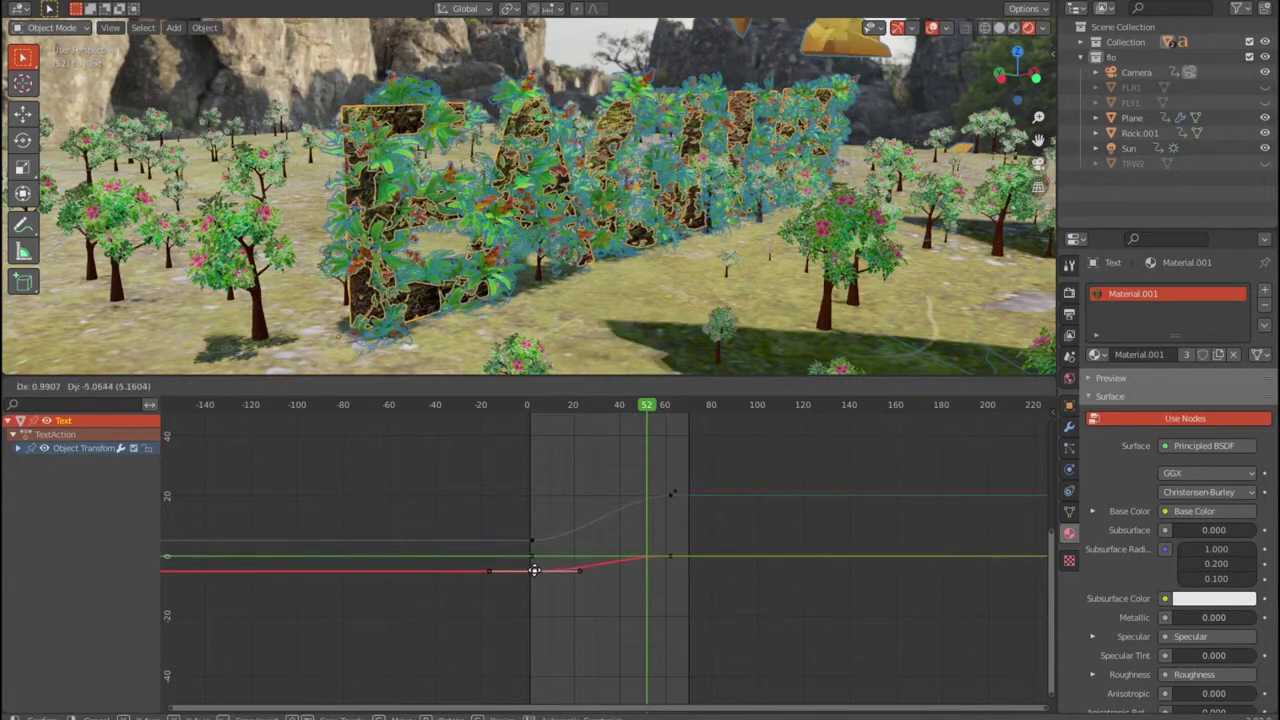
left_click(503, 556)
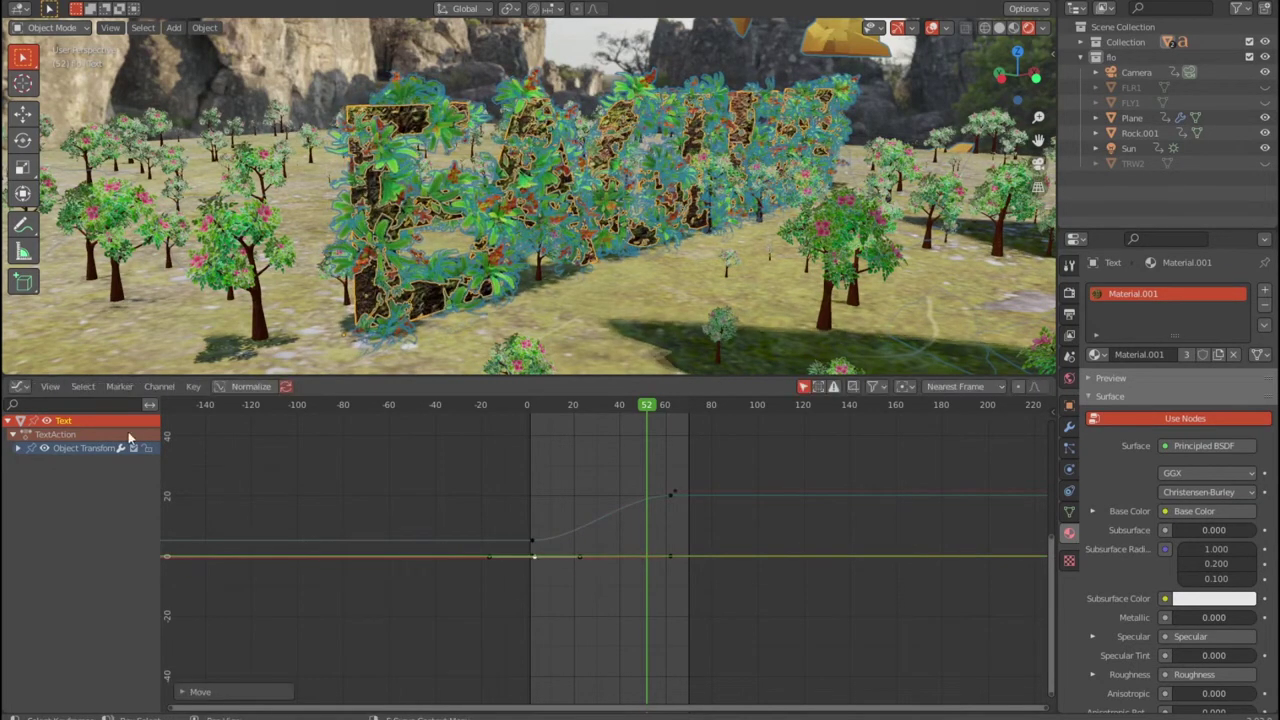
left_click(77, 448)
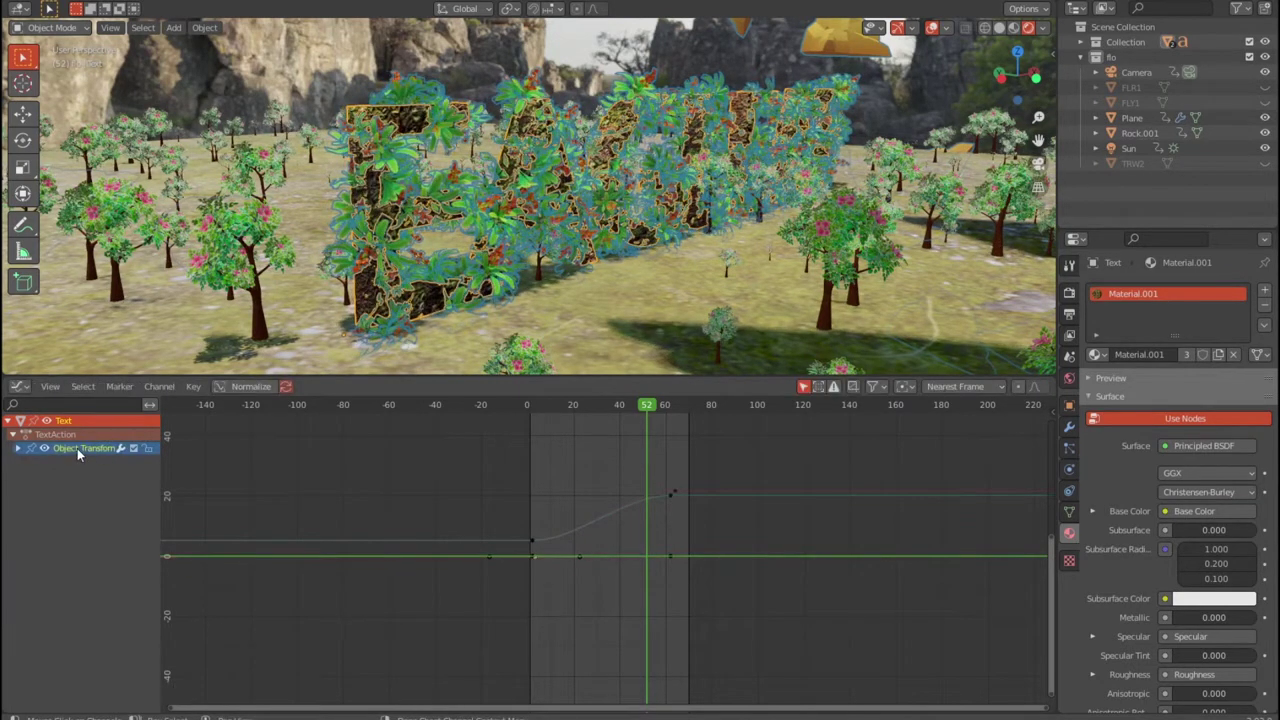
left_click(14, 390)
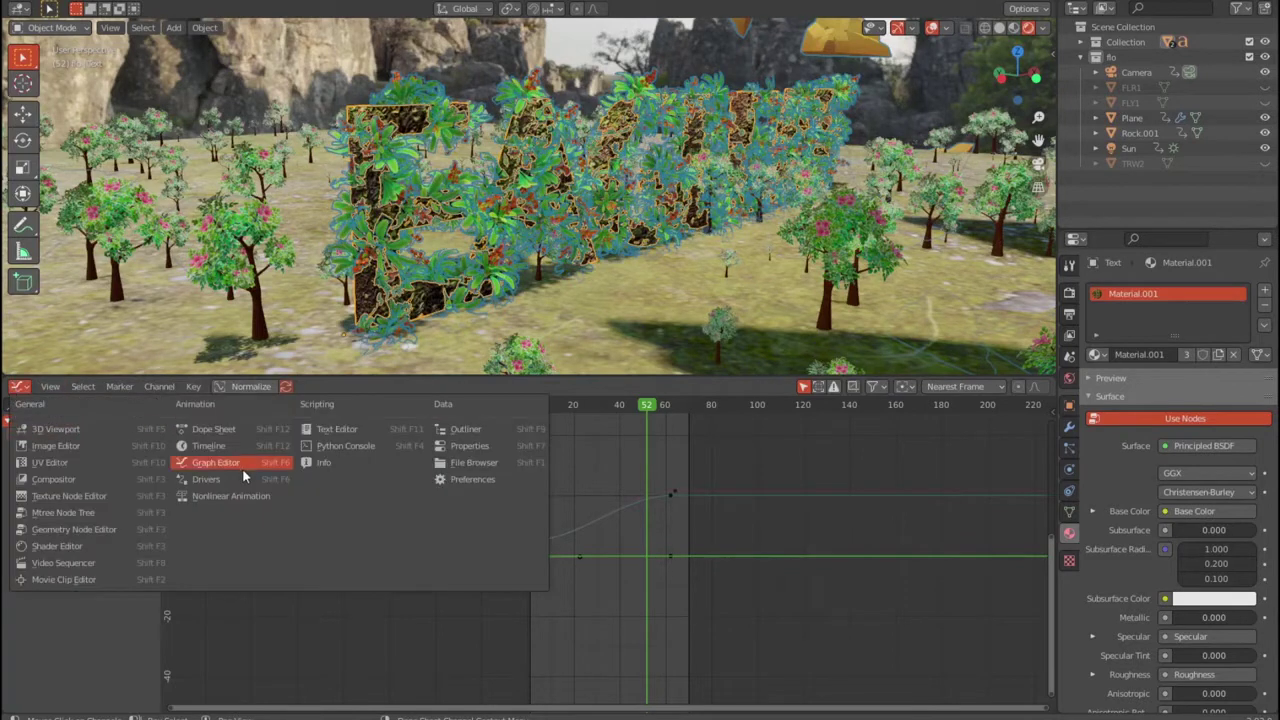
left_click(221, 446)
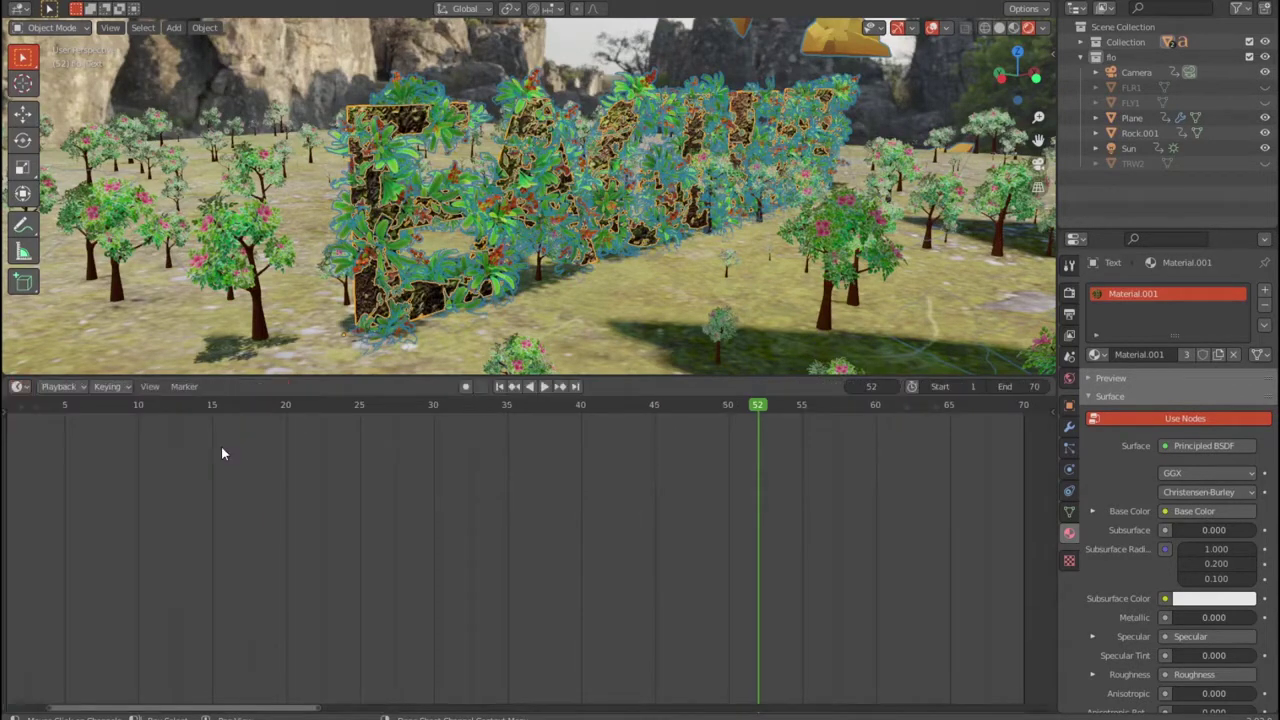
left_click(350, 323)
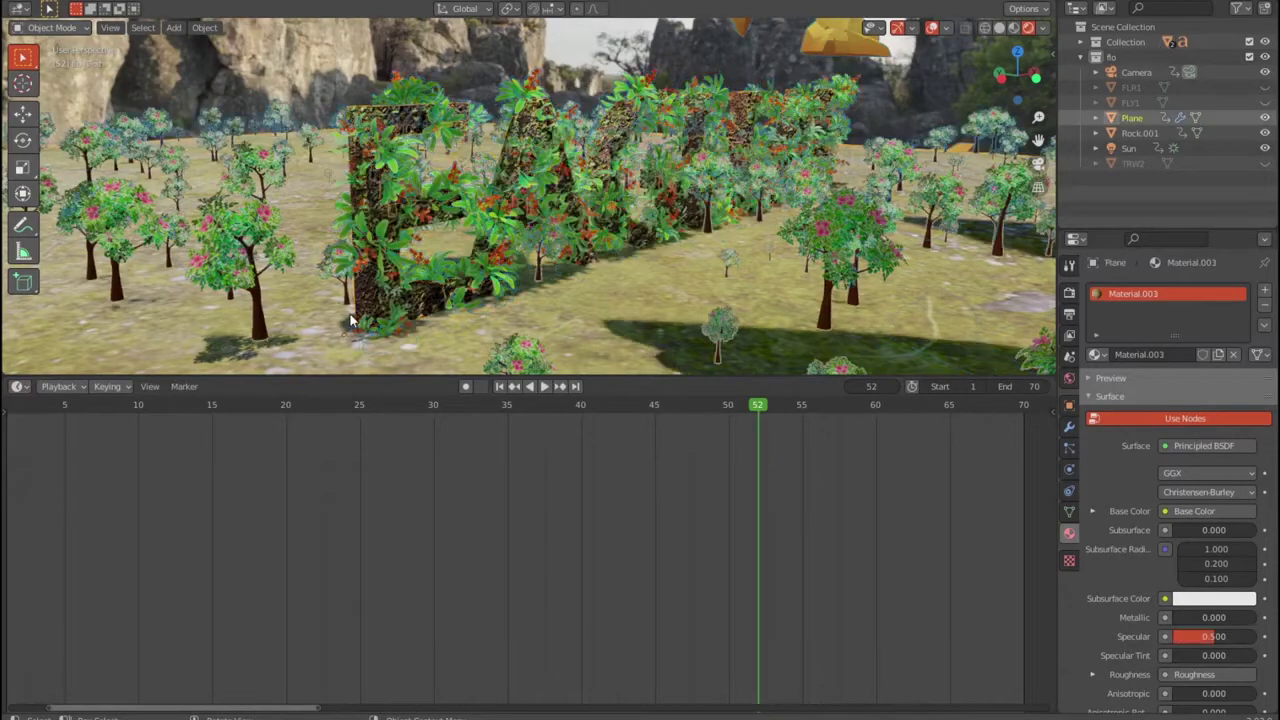
left_click(368, 295)
left_click(226, 266)
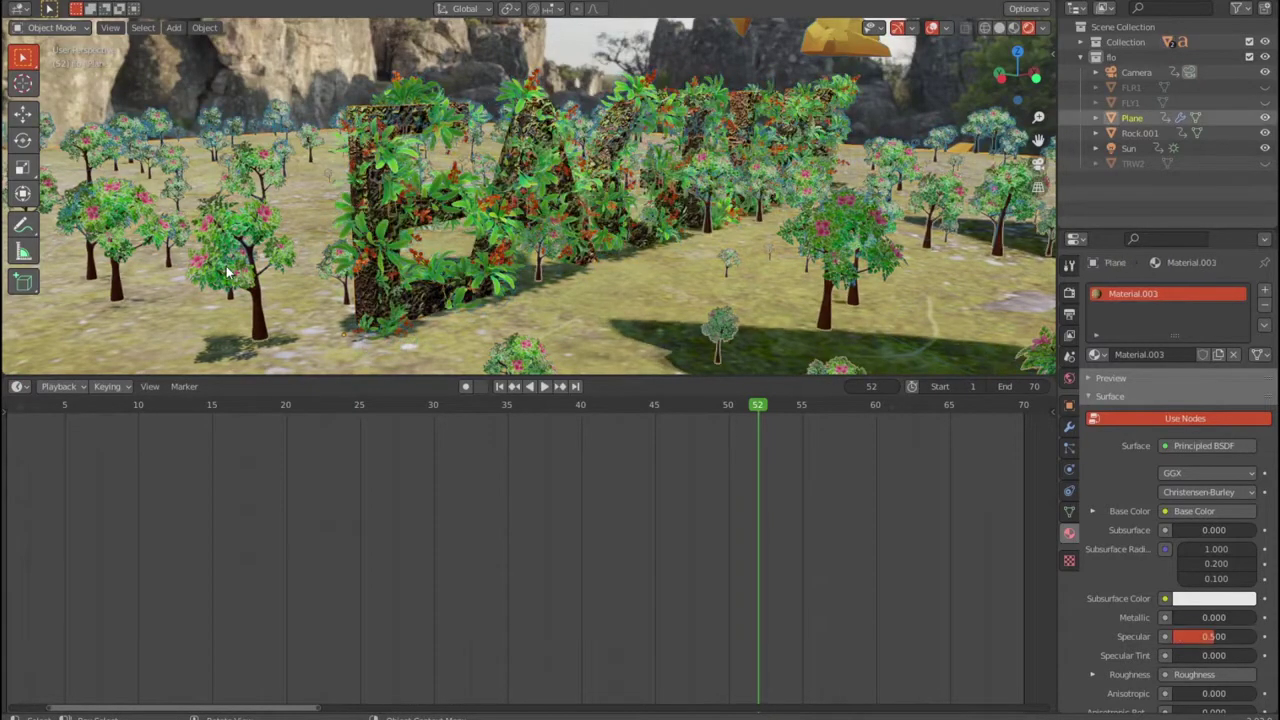
left_click(364, 119)
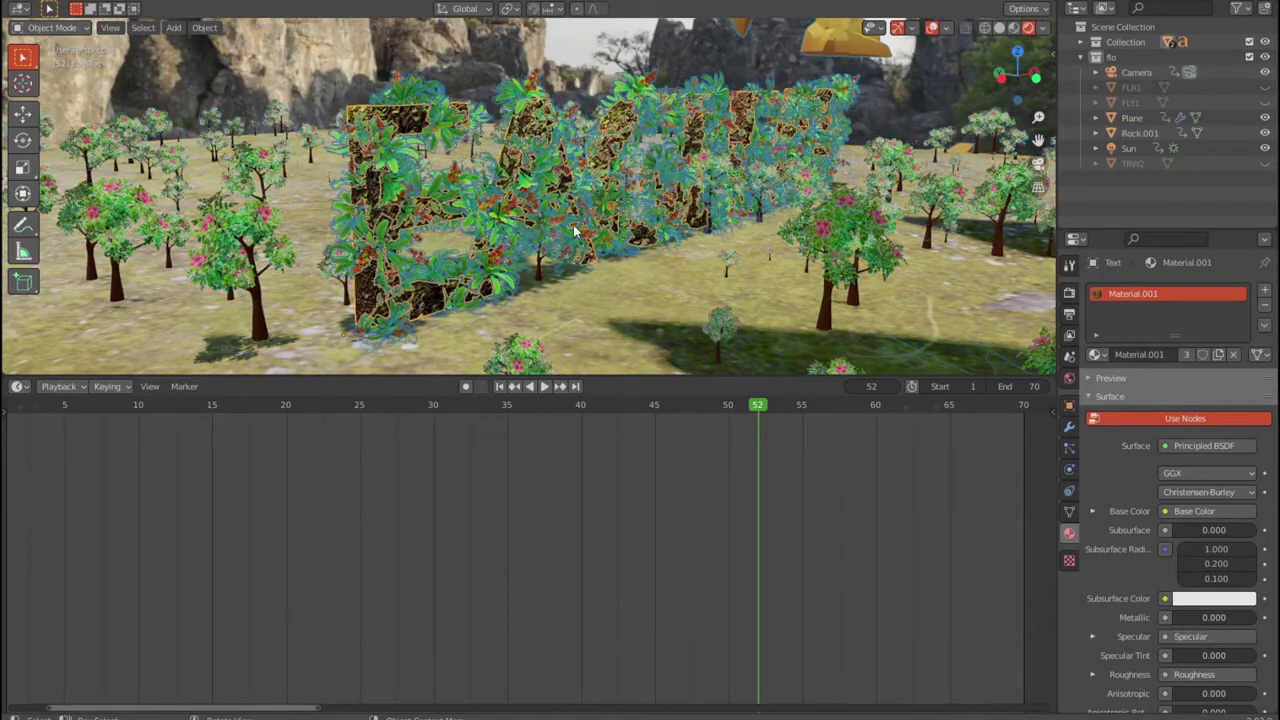
scroll(478, 213, "up", 3)
scroll(478, 213, "up", 3)
scroll(483, 213, "up", 2)
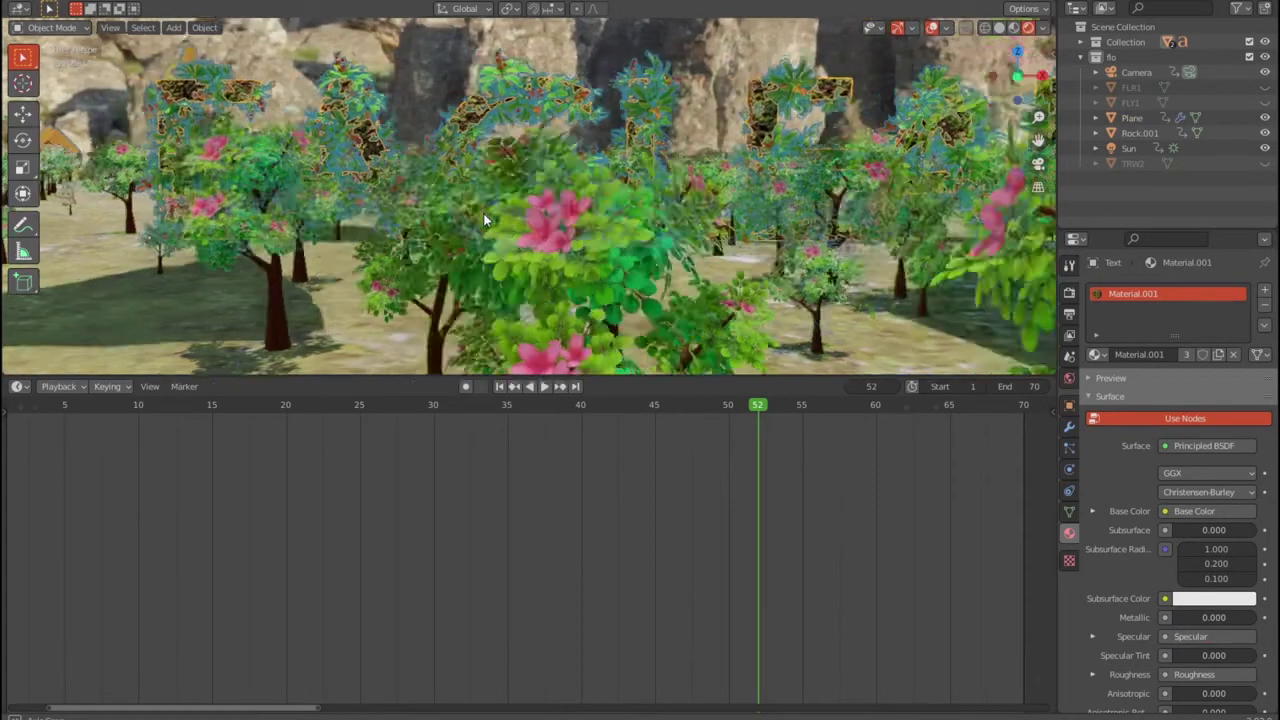
scroll(483, 213, "down", 3)
scroll(483, 216, "down", 2)
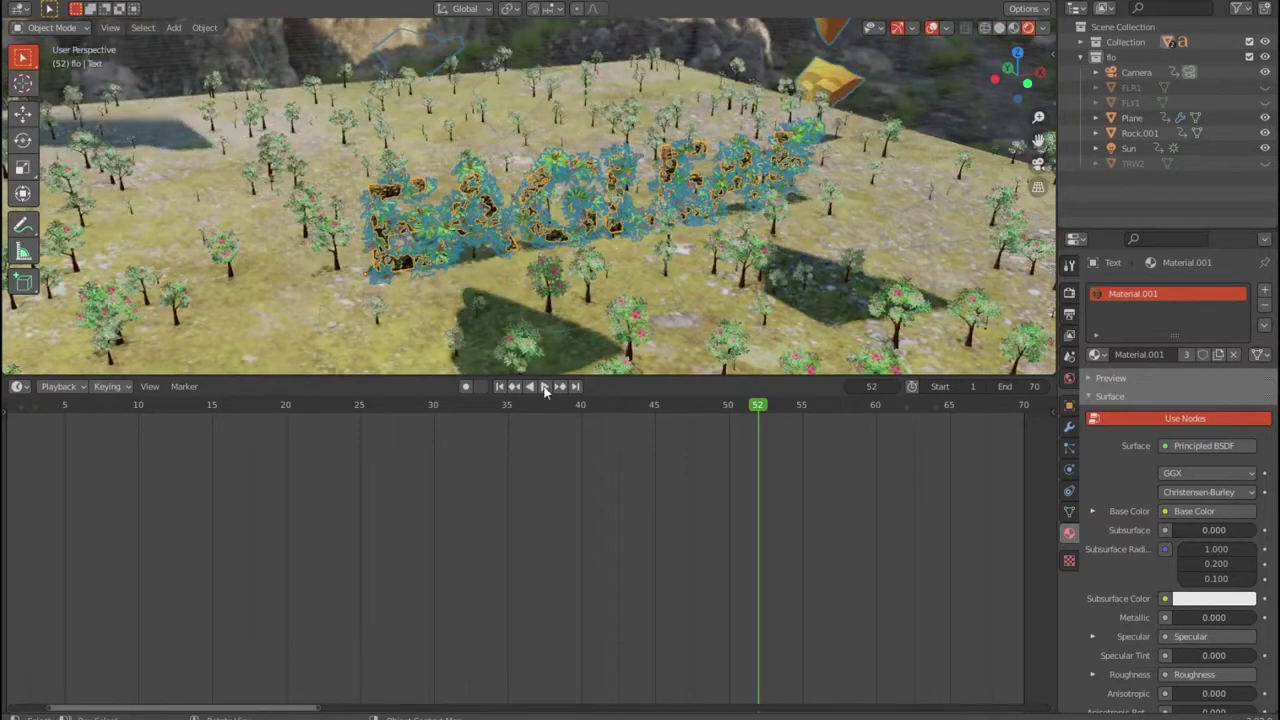
left_click(546, 418)
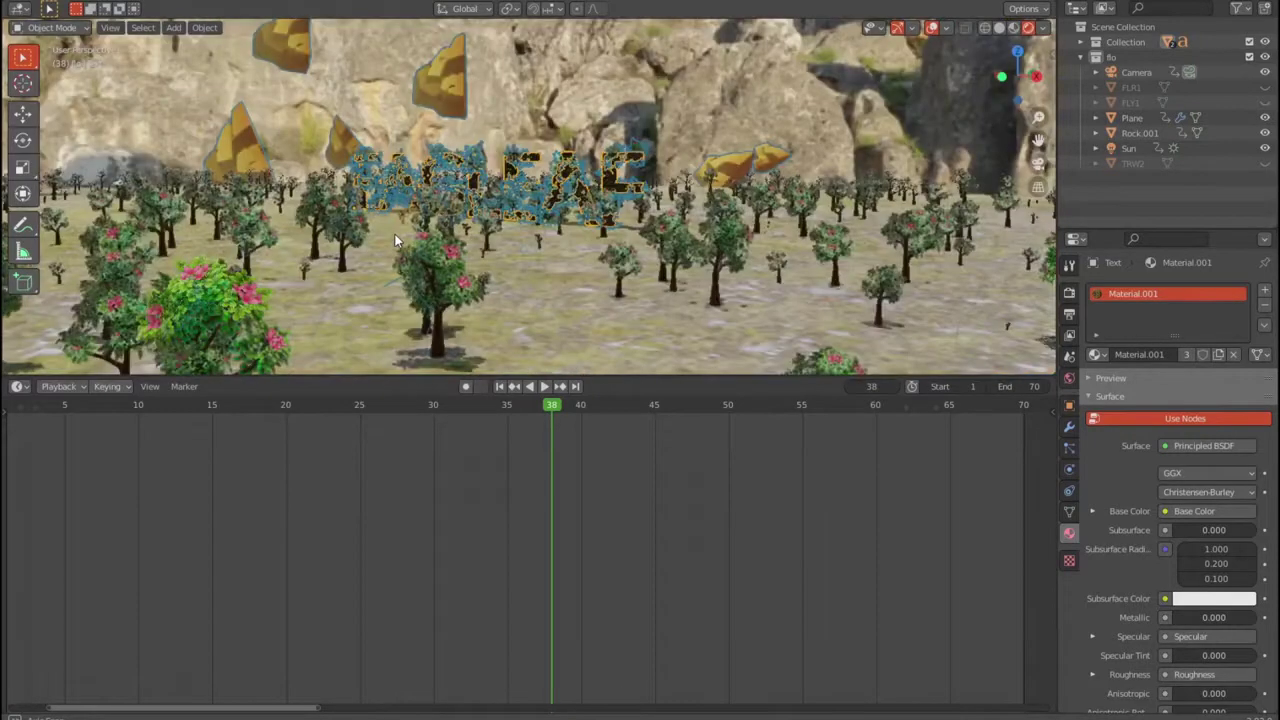
scroll(437, 236, "up", 3)
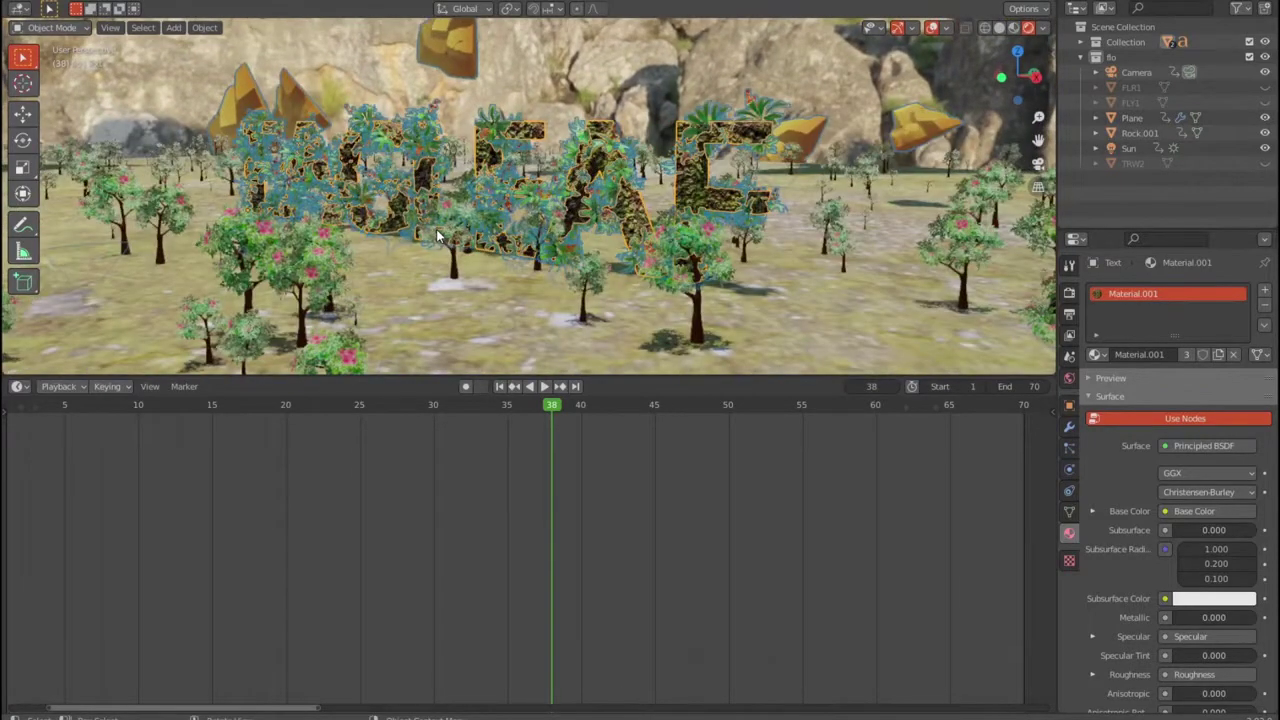
left_click(500, 390)
left_click(543, 387)
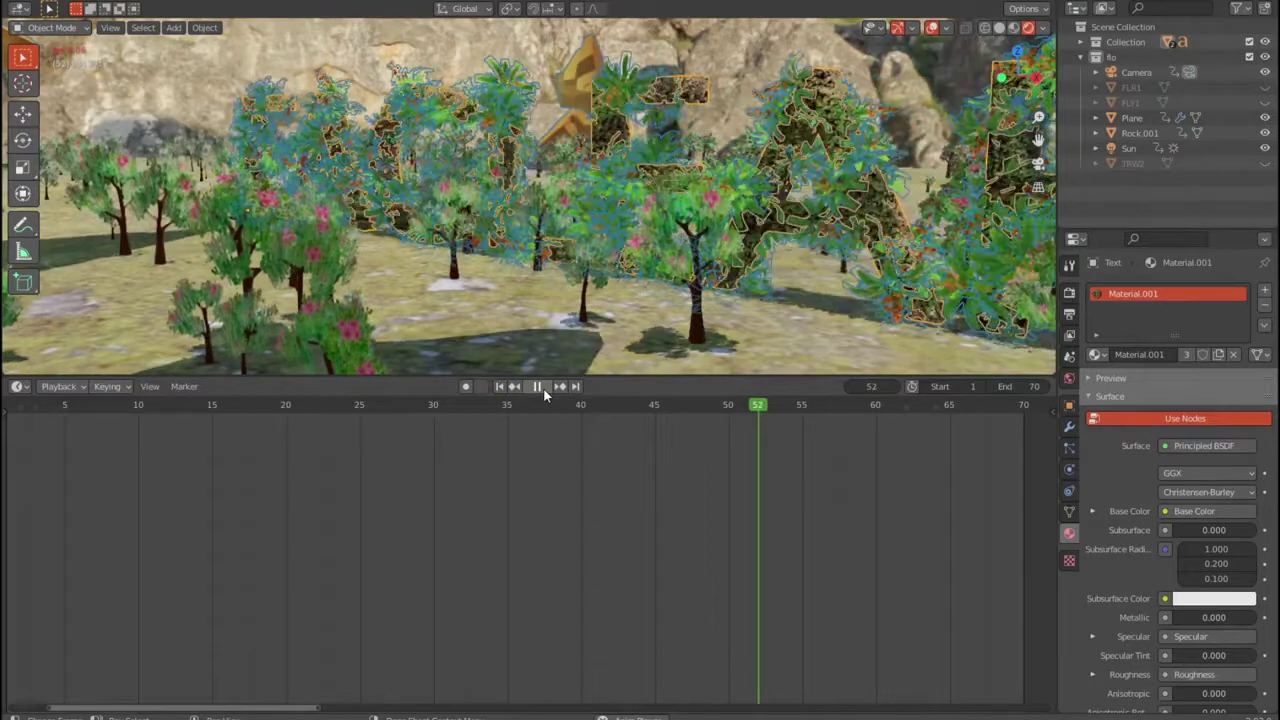
left_click(545, 389)
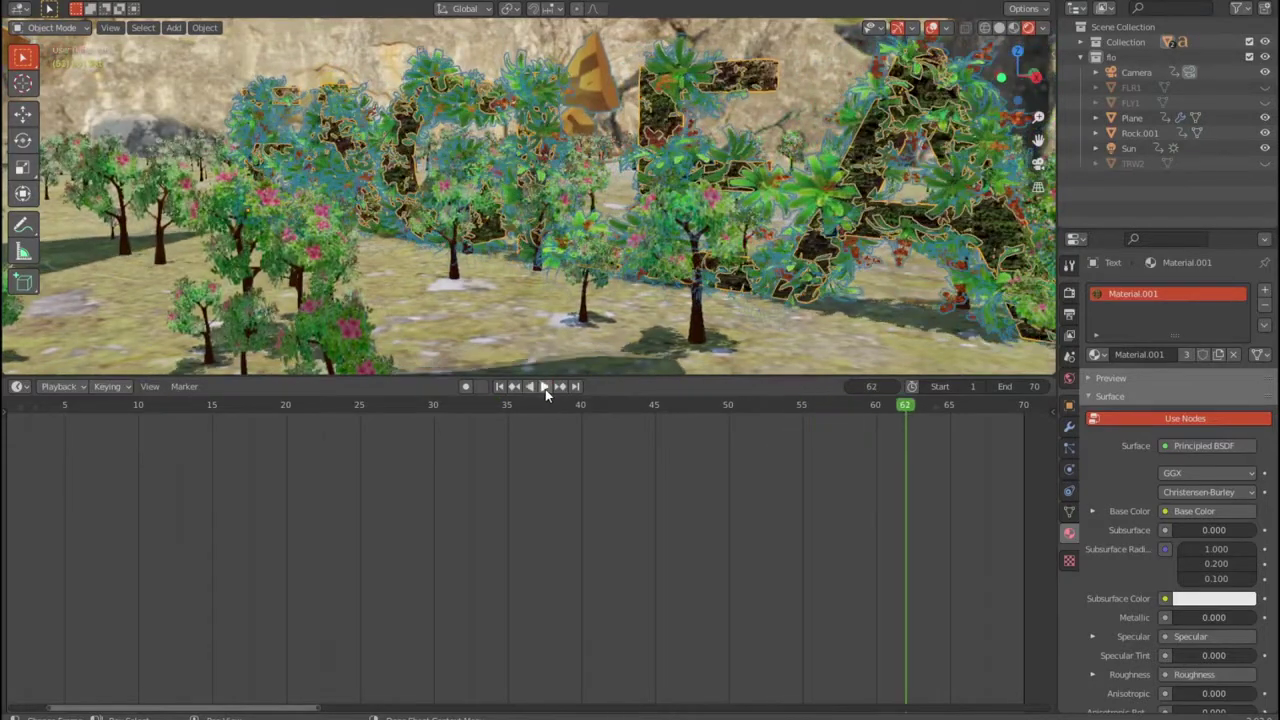
left_click(458, 339)
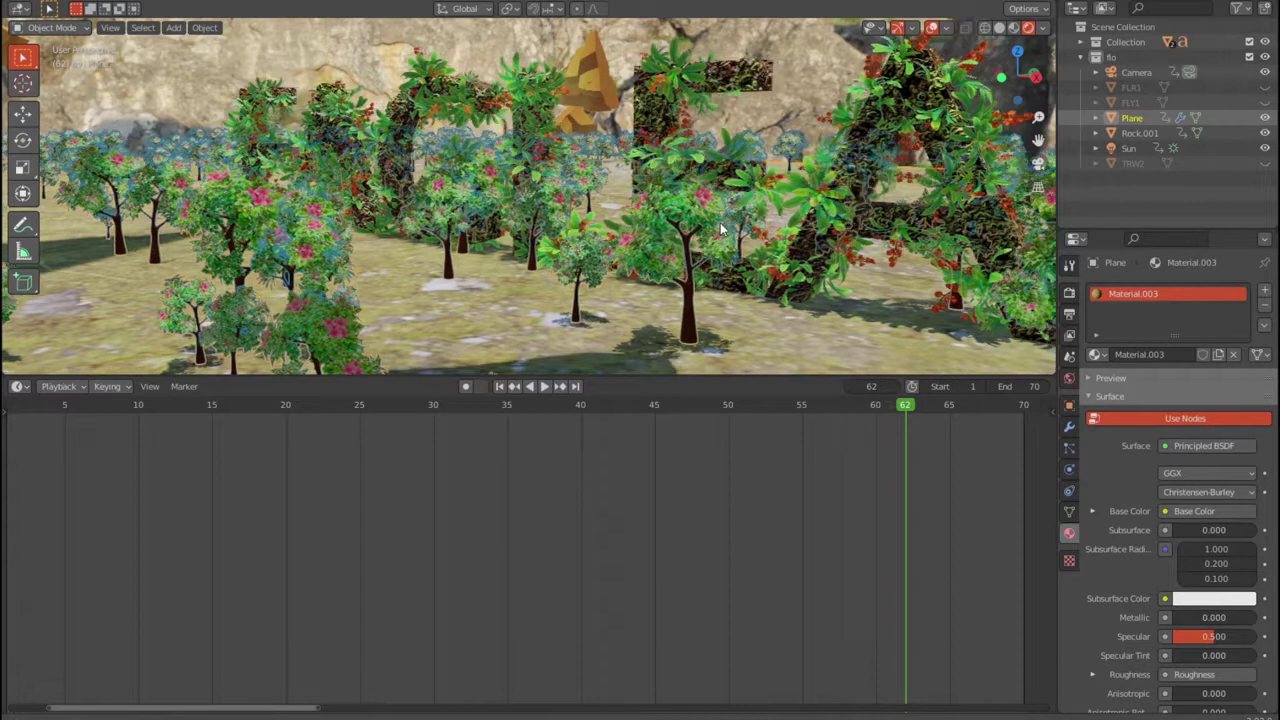
middle_click_drag(803, 224, 703, 224)
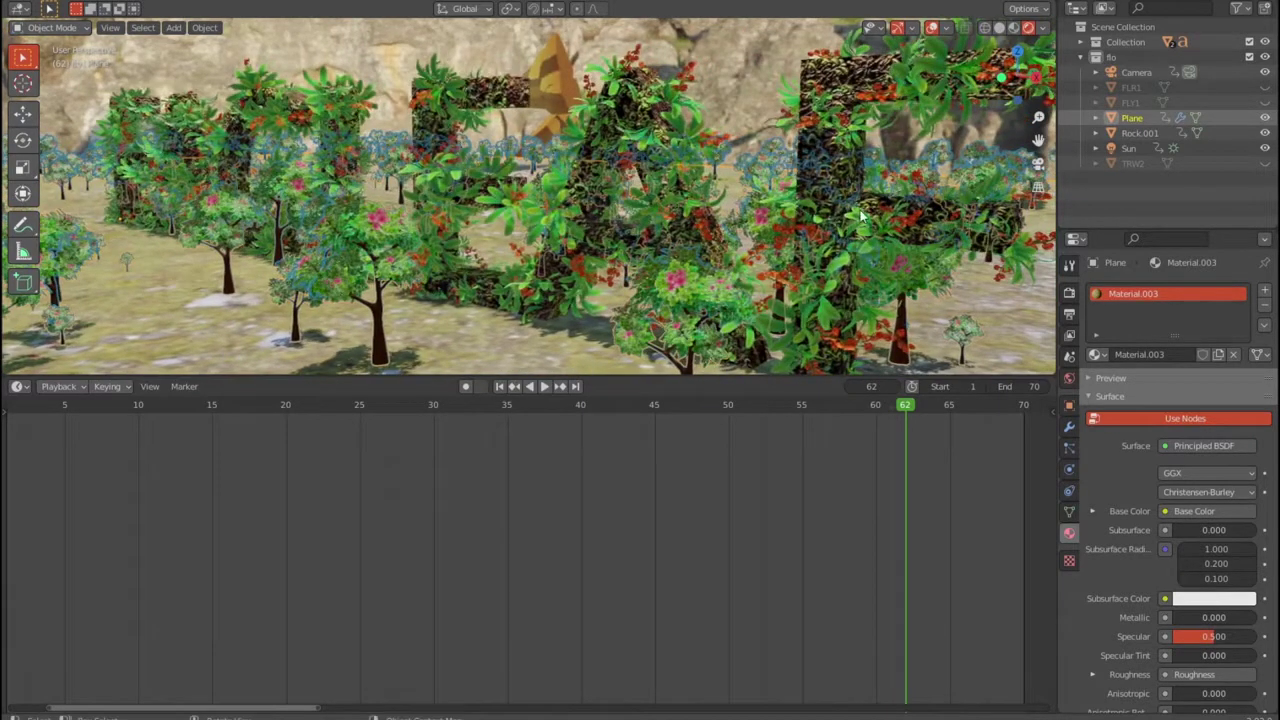
mouse_move(815, 218)
middle_mouse_down()
mouse_move(771, 206)
mouse_move(798, 232)
middle_mouse_up()
scroll(798, 232, "up", 2)
scroll(798, 232, "up", 2)
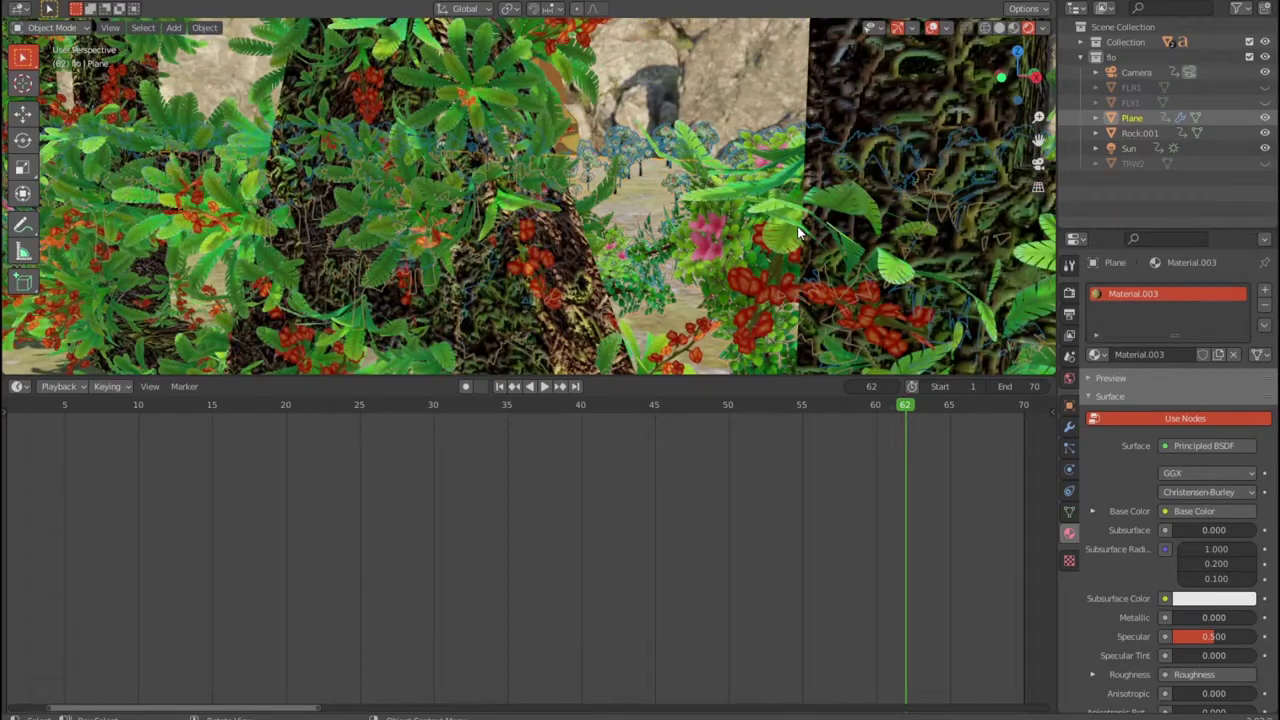
scroll(797, 226, "down", 3)
scroll(797, 230, "down", 3)
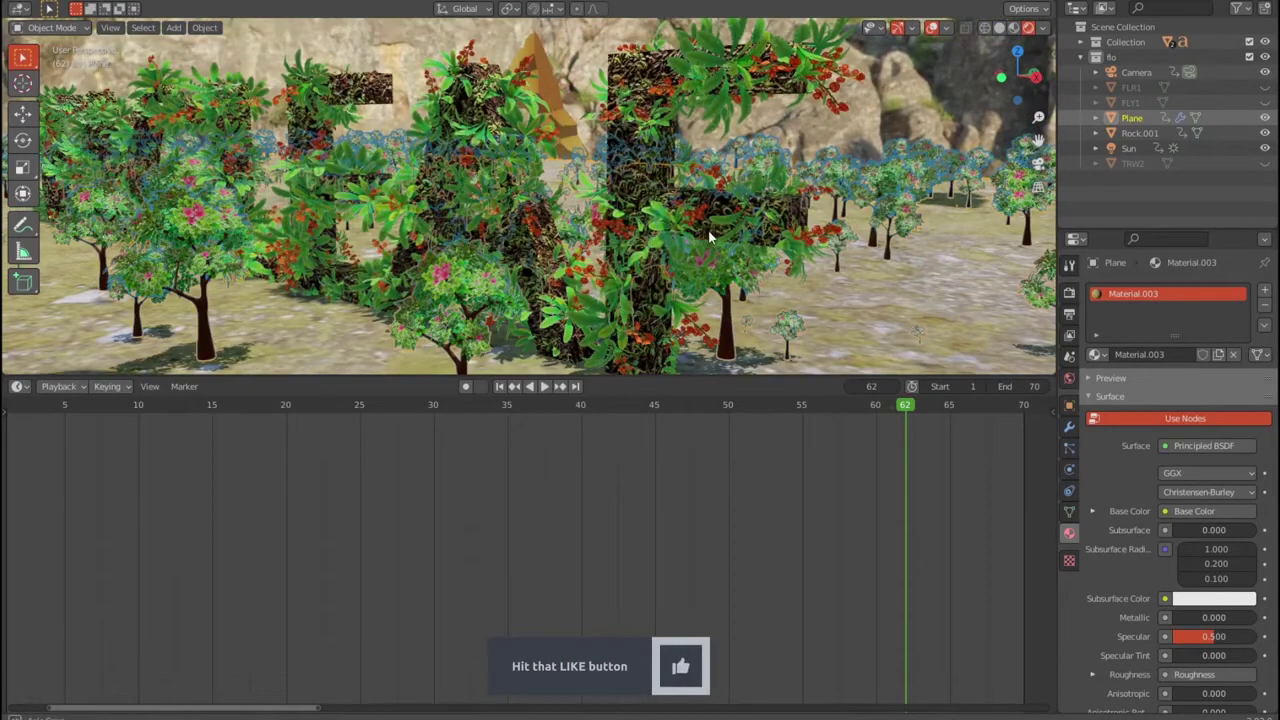
scroll(700, 231, "up", 3)
scroll(730, 231, "up", 3)
scroll(753, 231, "up", 2)
scroll(760, 231, "up", 2)
scroll(770, 232, "up", 2)
scroll(778, 232, "up", 2)
scroll(785, 230, "up", 2)
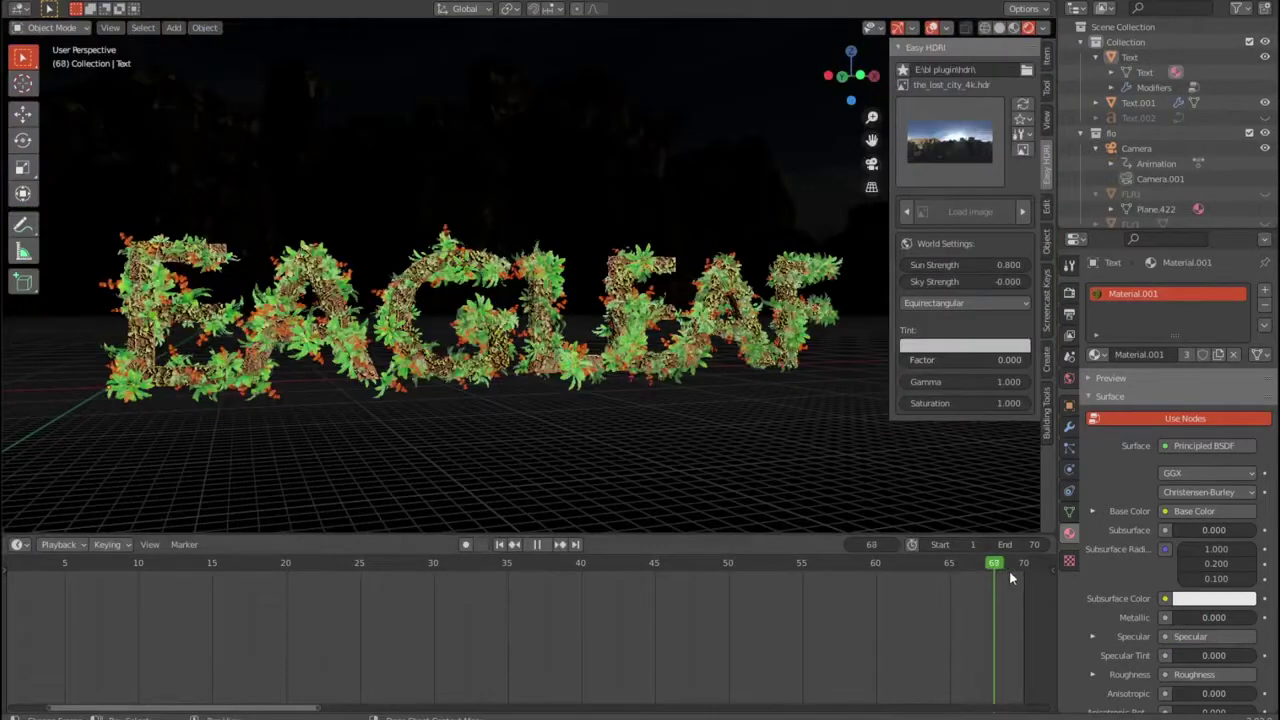
- Scrub back through frames 55, 22 and 1, jump to frame 69, and view through the camera
left_click_drag(928, 567, 644, 580)
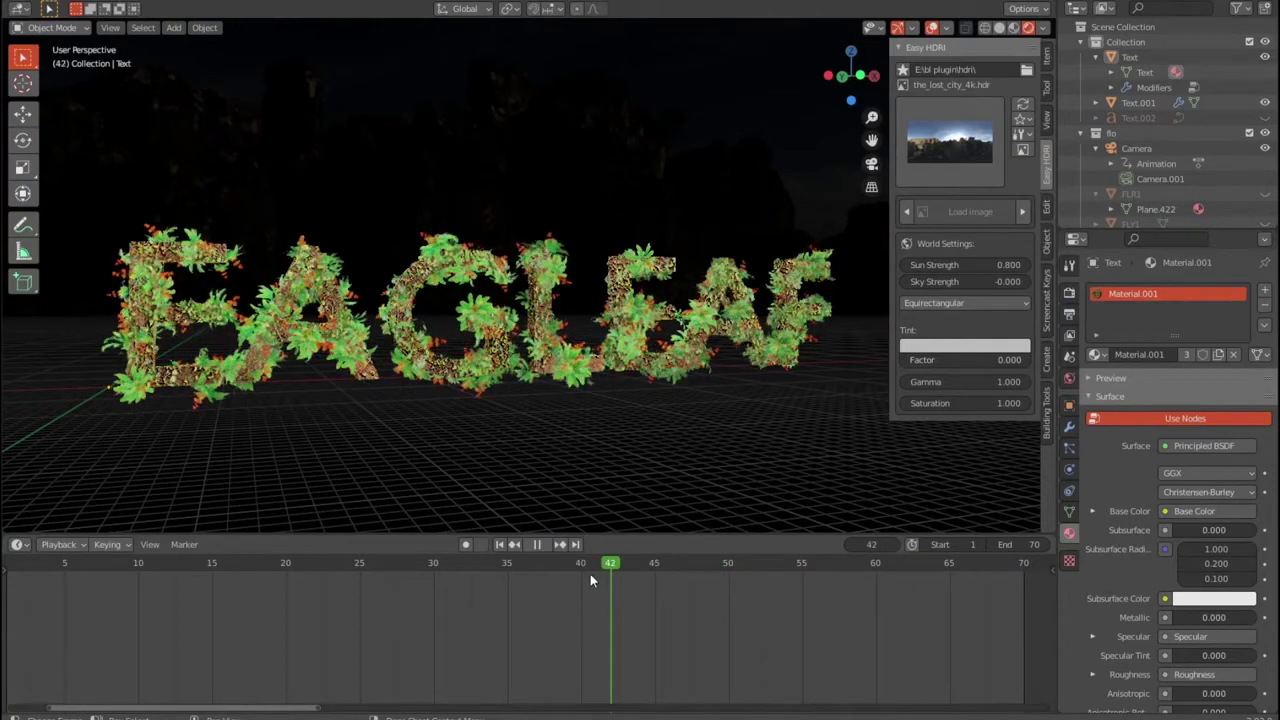
left_click_drag(484, 567, 242, 583)
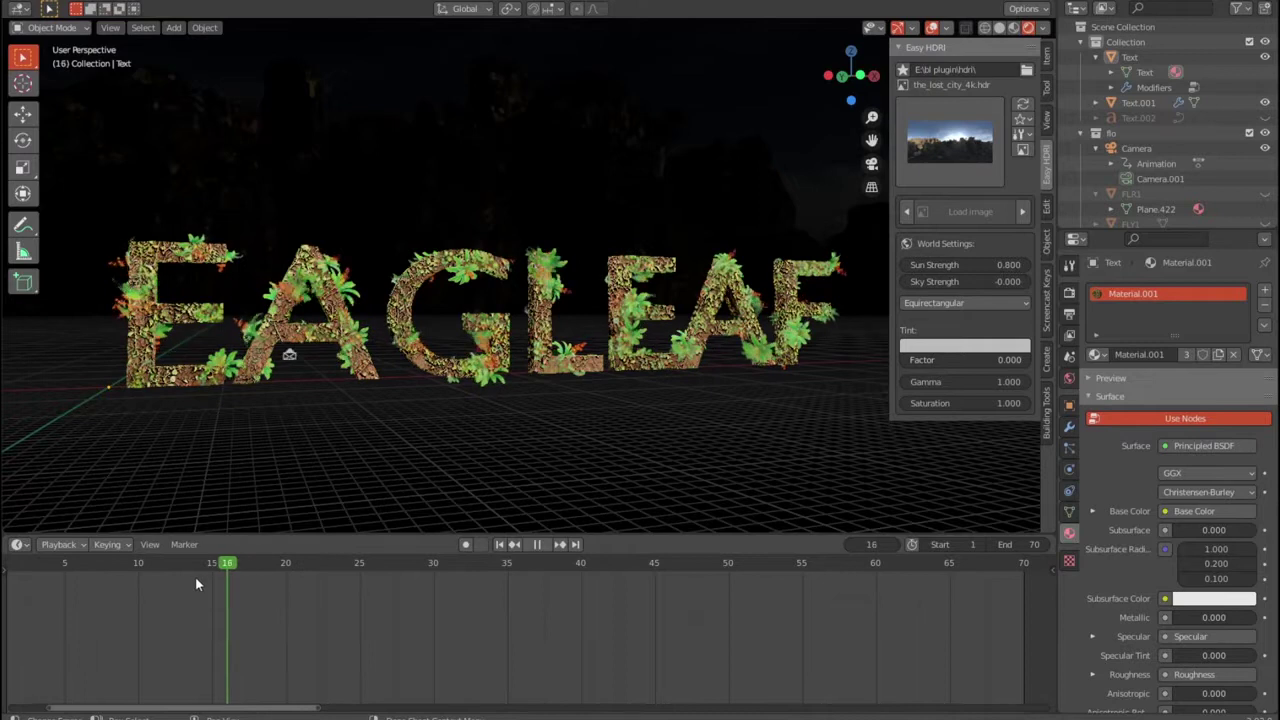
left_click_drag(33, 592, 8, 592)
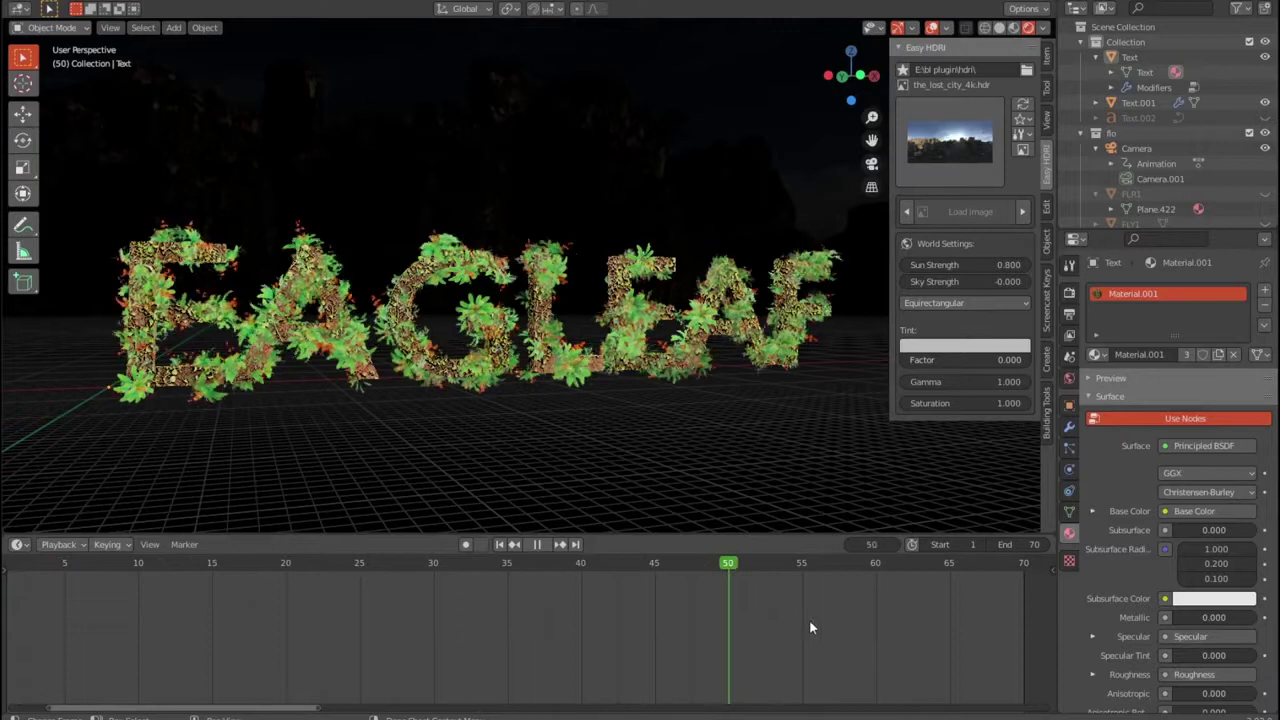
left_click_drag(809, 619, 1010, 621)
key("KP_Decimal")
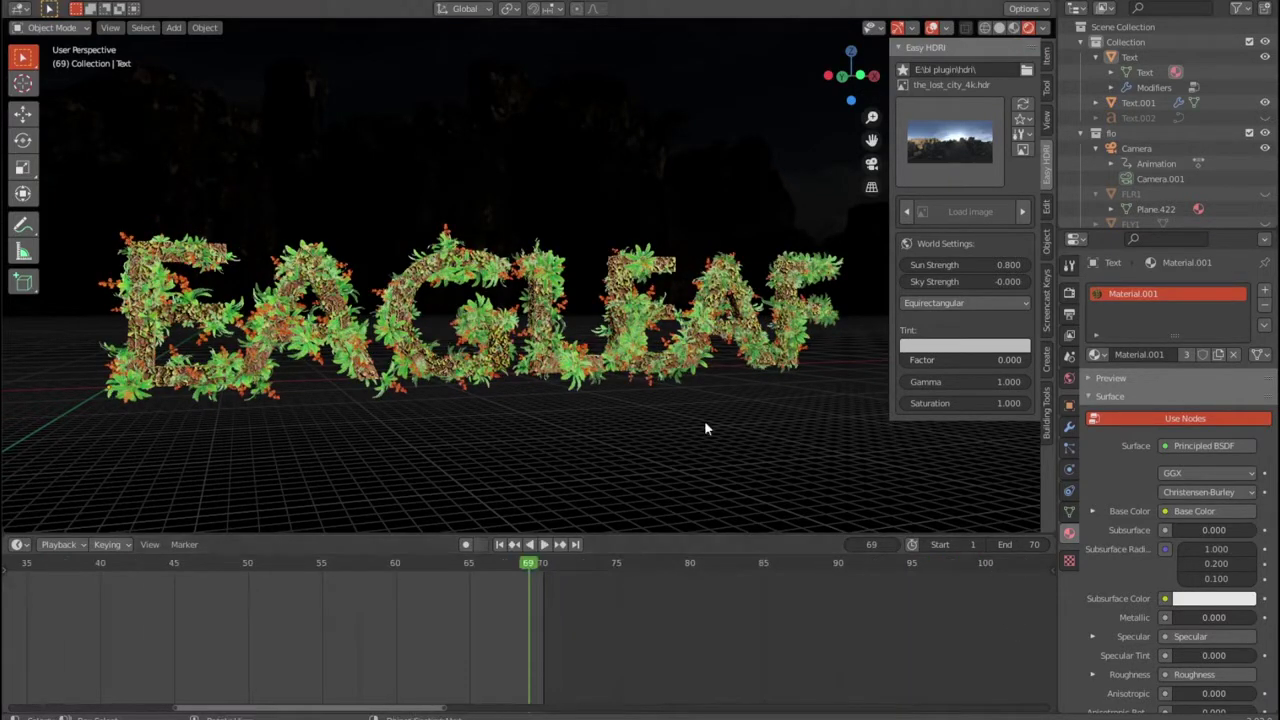
key("KP_0")
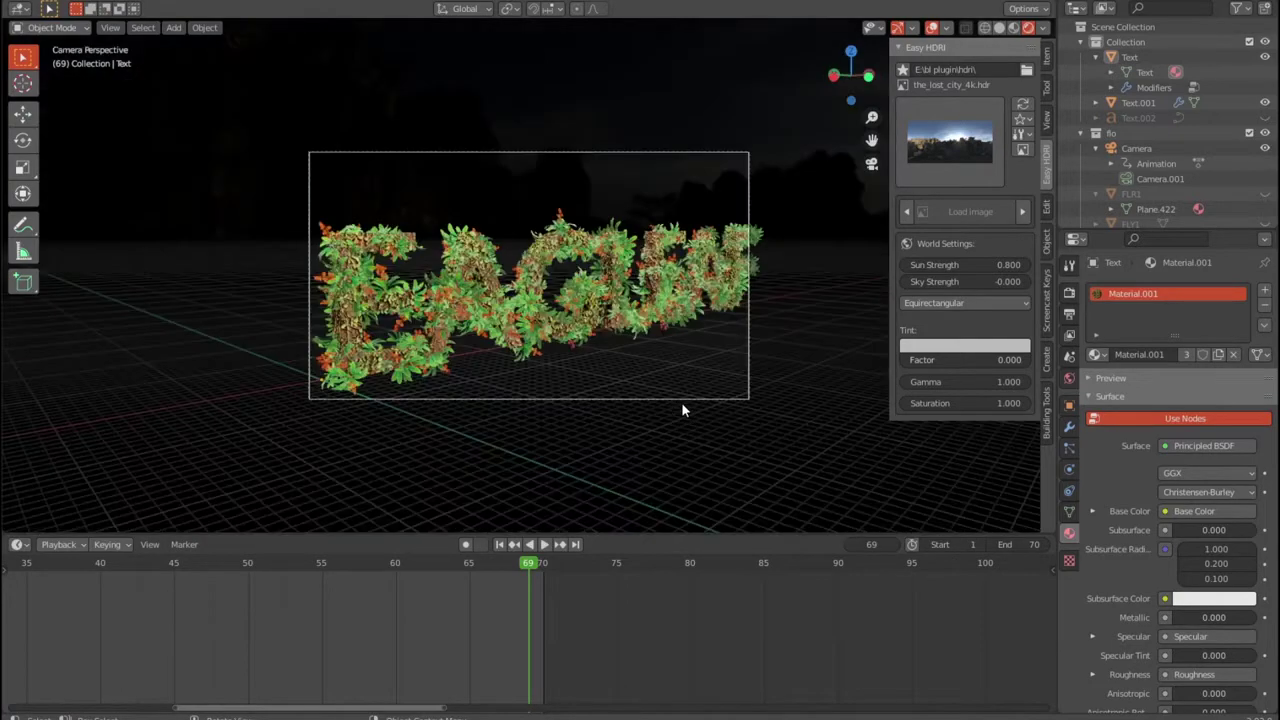
- Replay the animation from frame 1 and pause it at frame 51
left_click(497, 548)
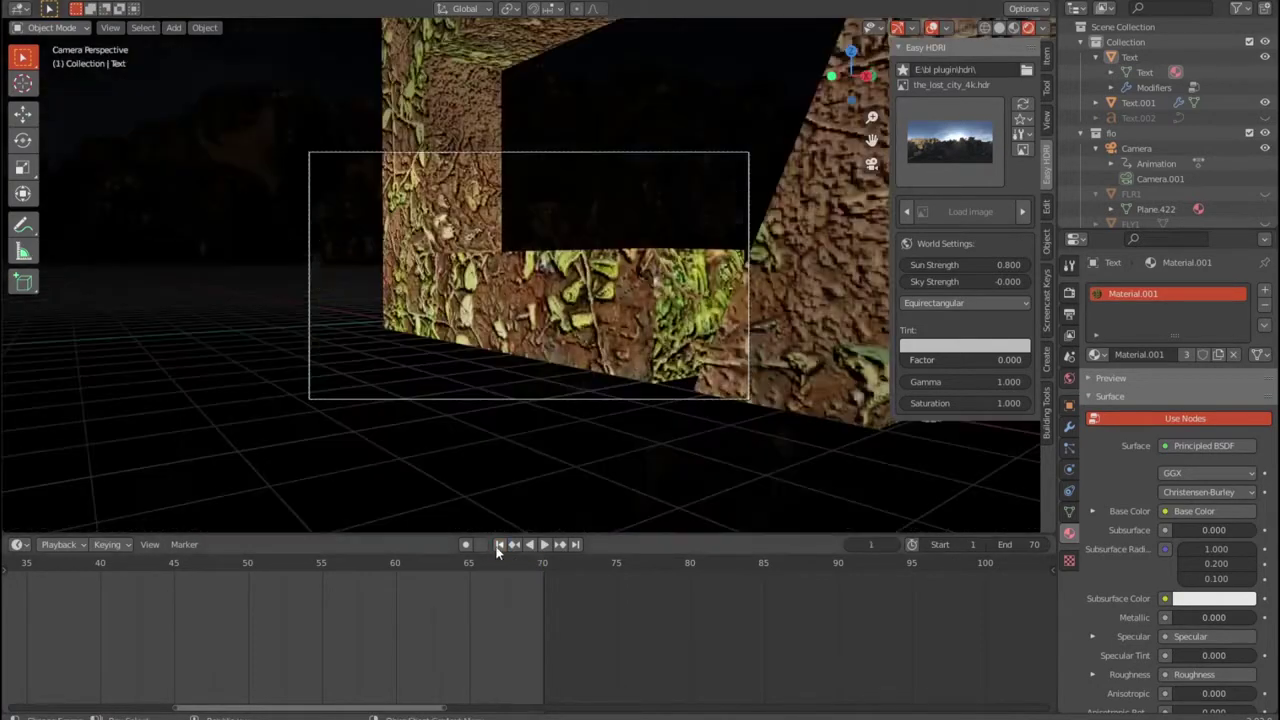
left_click(544, 545)
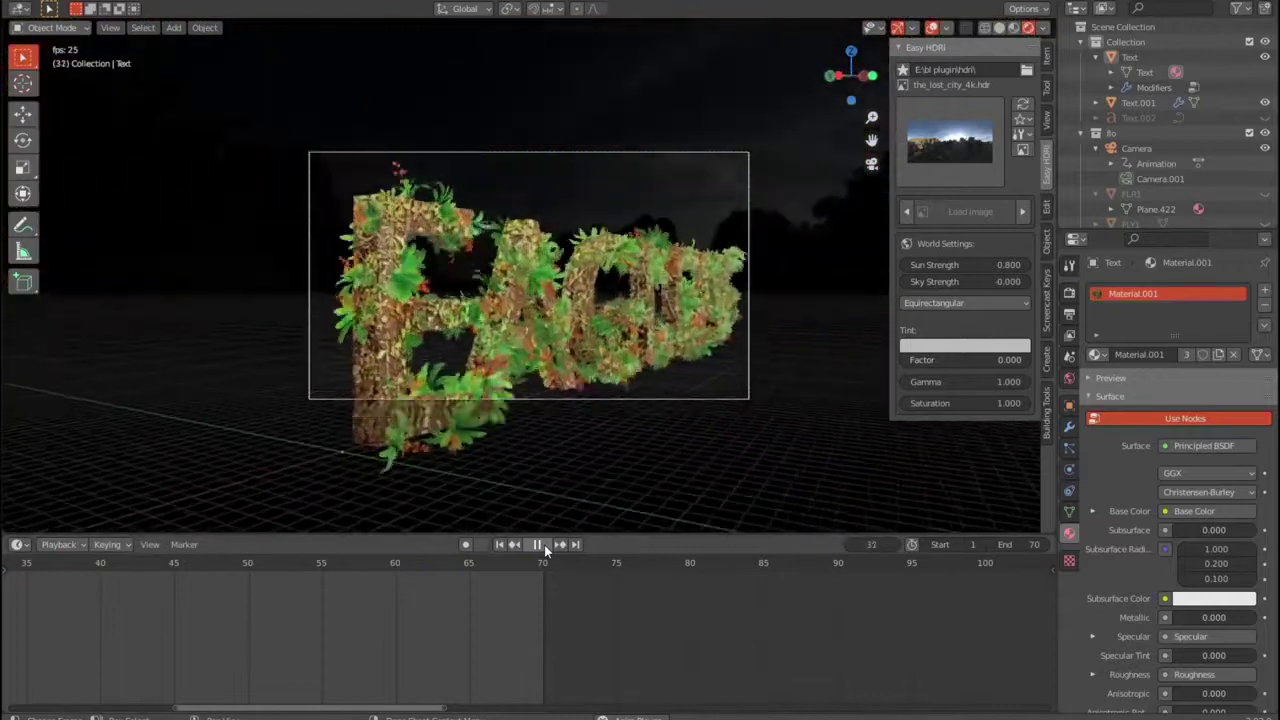
left_click(544, 544)
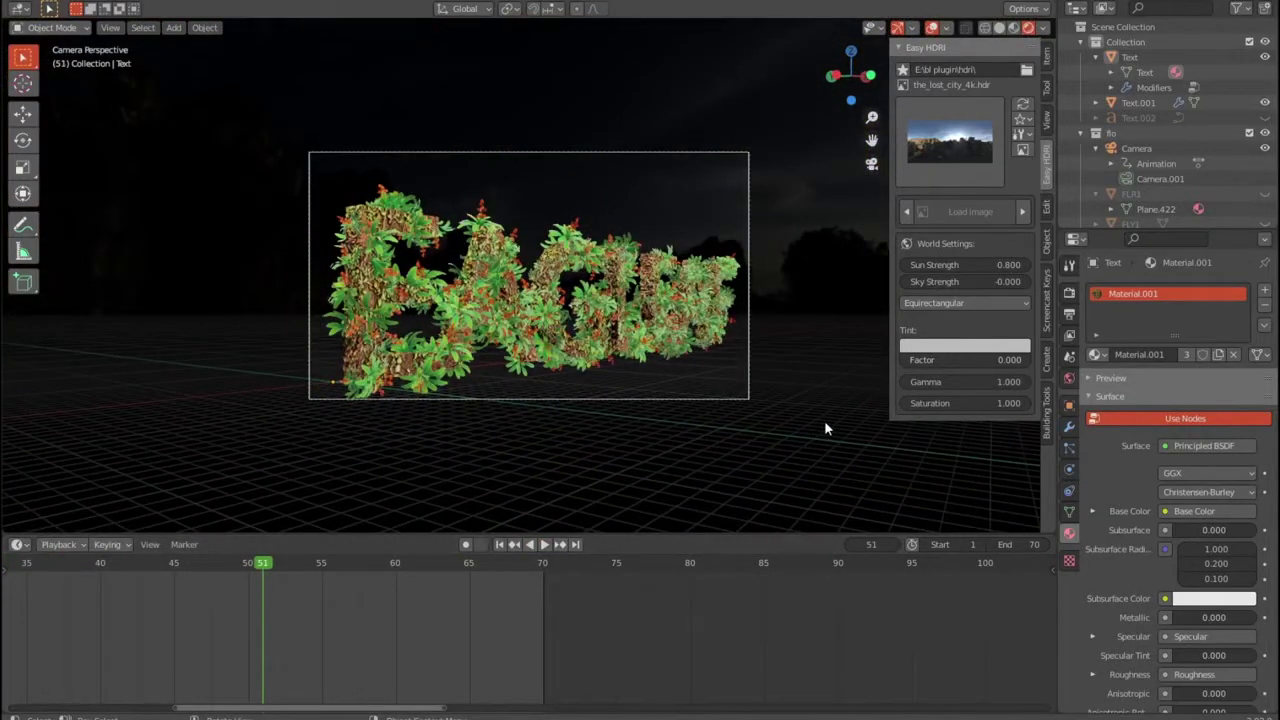
- Raise the Easy HDRI Sky Strength to 0.200 and show the HDRI gallery
left_click(1028, 281)
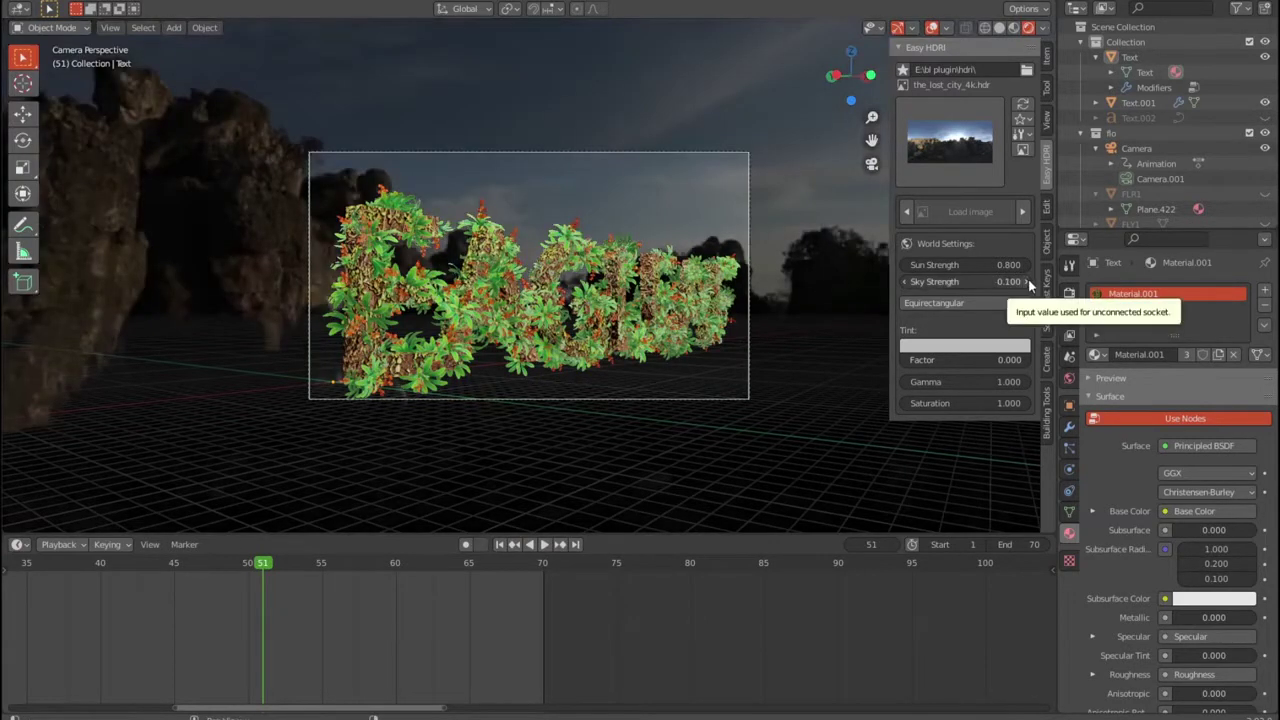
left_click(1028, 281)
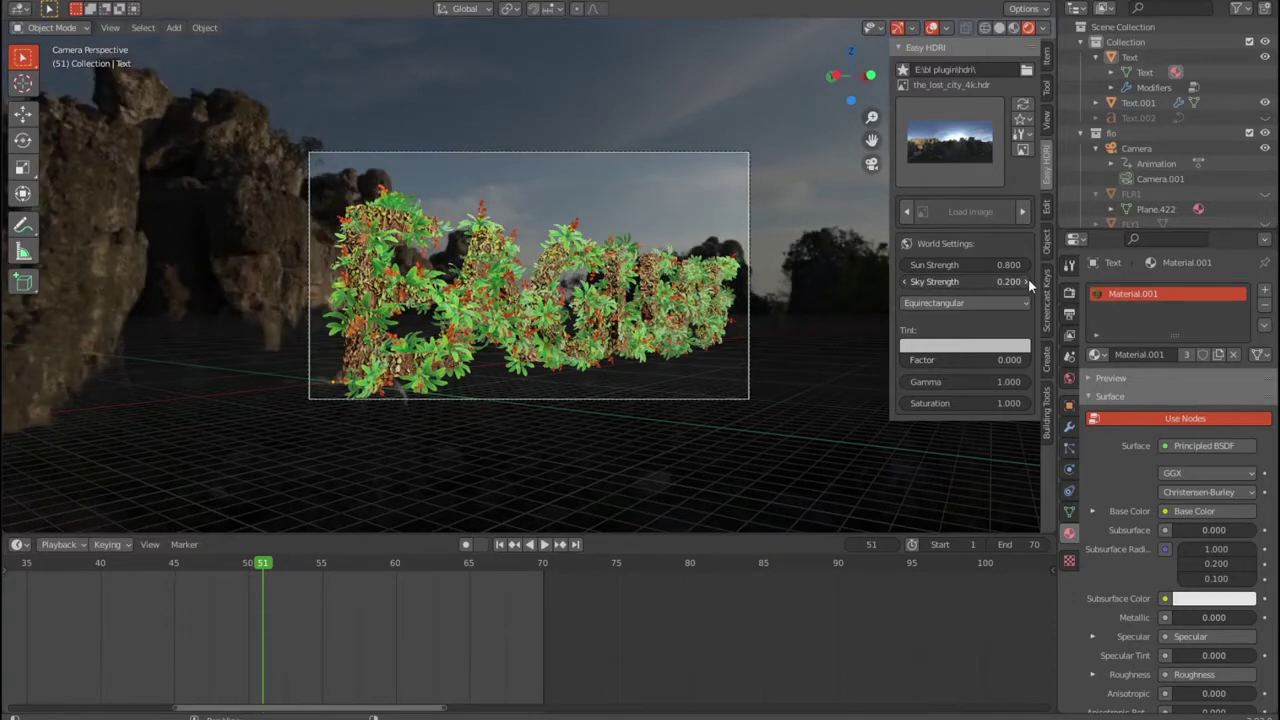
left_click(966, 145)
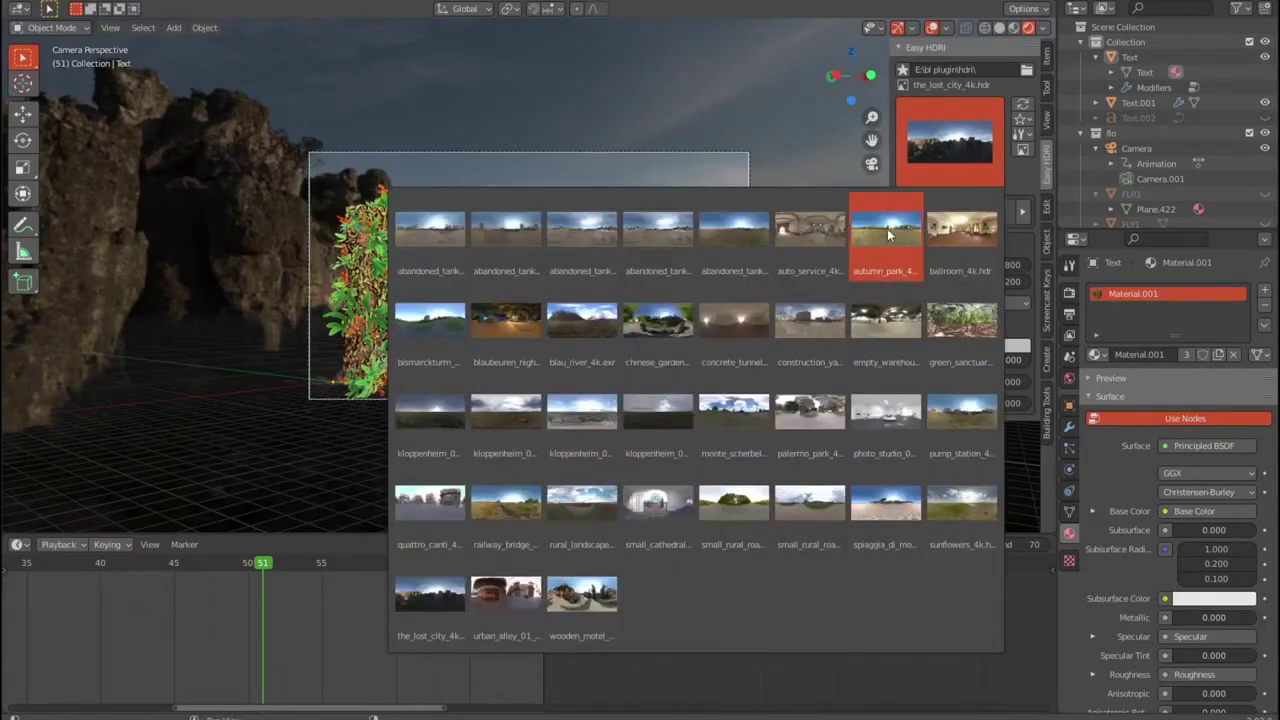
- Load autumn_park_4k as the world background and orbit around the leafy text
left_click(886, 229)
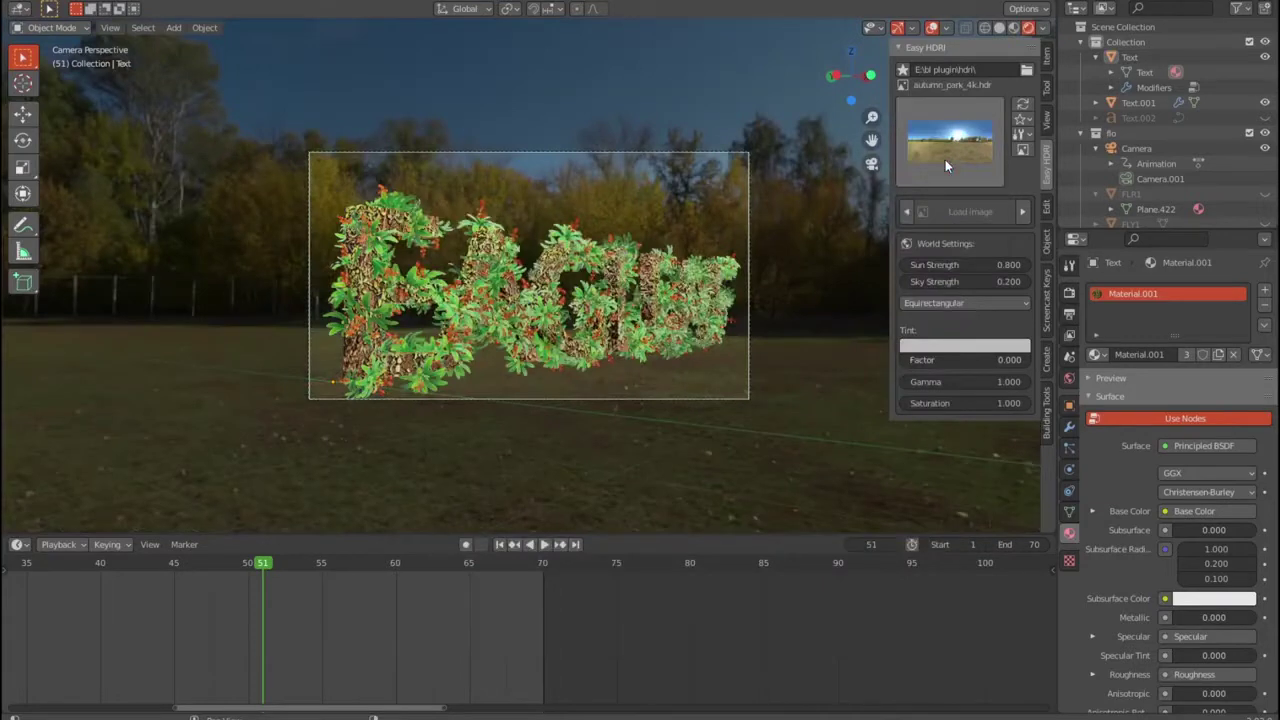
middle_click_drag(615, 355, 521, 390)
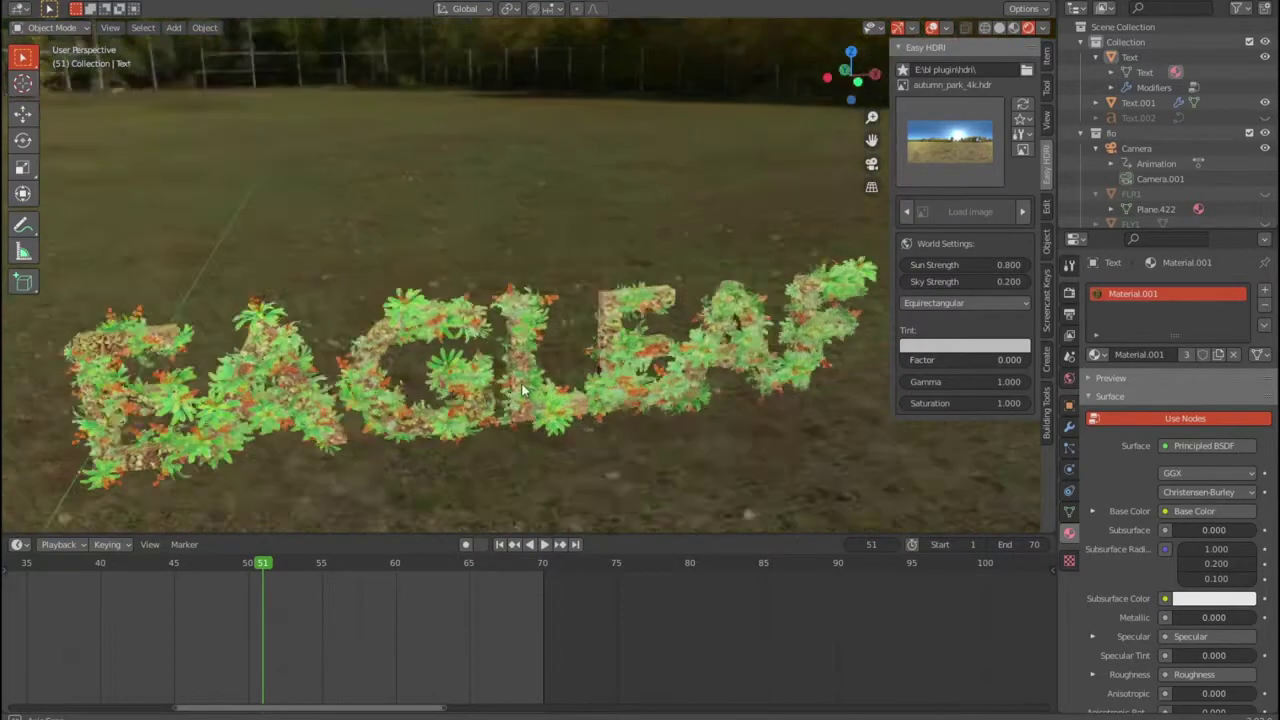
scroll(518, 383, "down", 3)
scroll(515, 371, "down", 2)
mouse_move(515, 371)
middle_mouse_down()
mouse_move(476, 347)
mouse_move(259, 352)
mouse_move(600, 376)
mouse_move(604, 392)
mouse_move(596, 365)
middle_mouse_up()
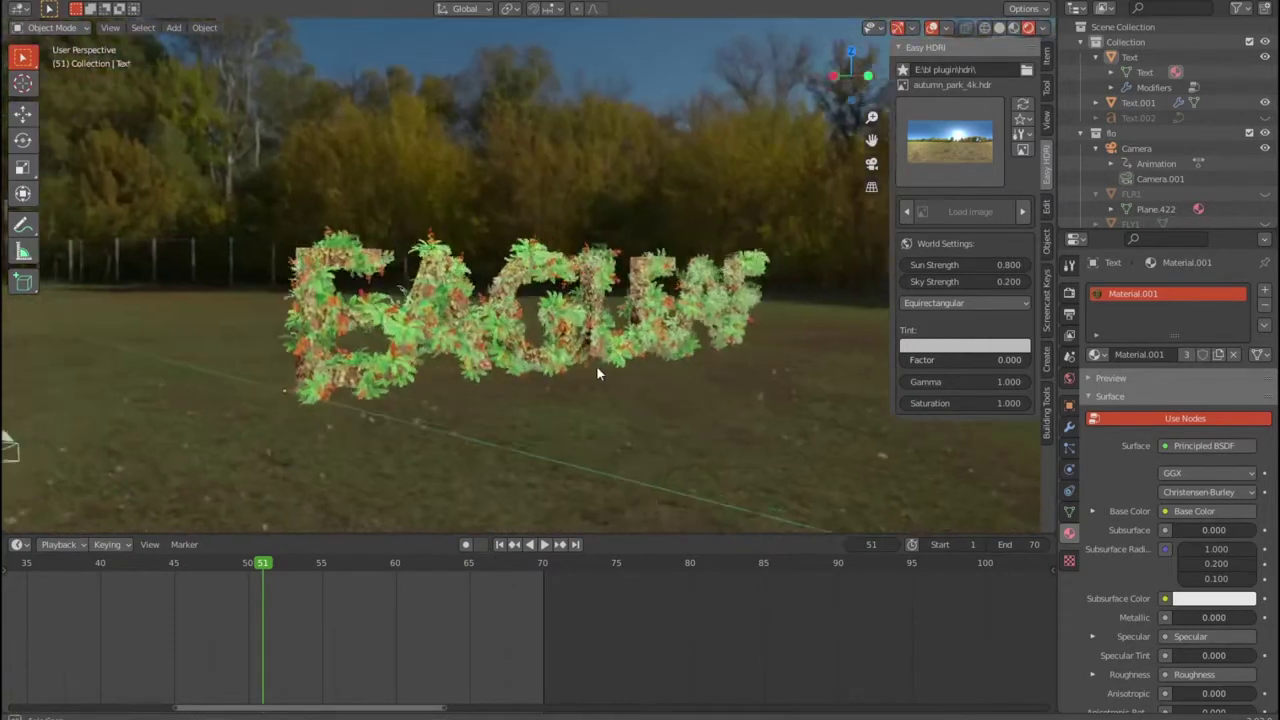
scroll(599, 367, "up", 2)
scroll(599, 367, "up", 2)
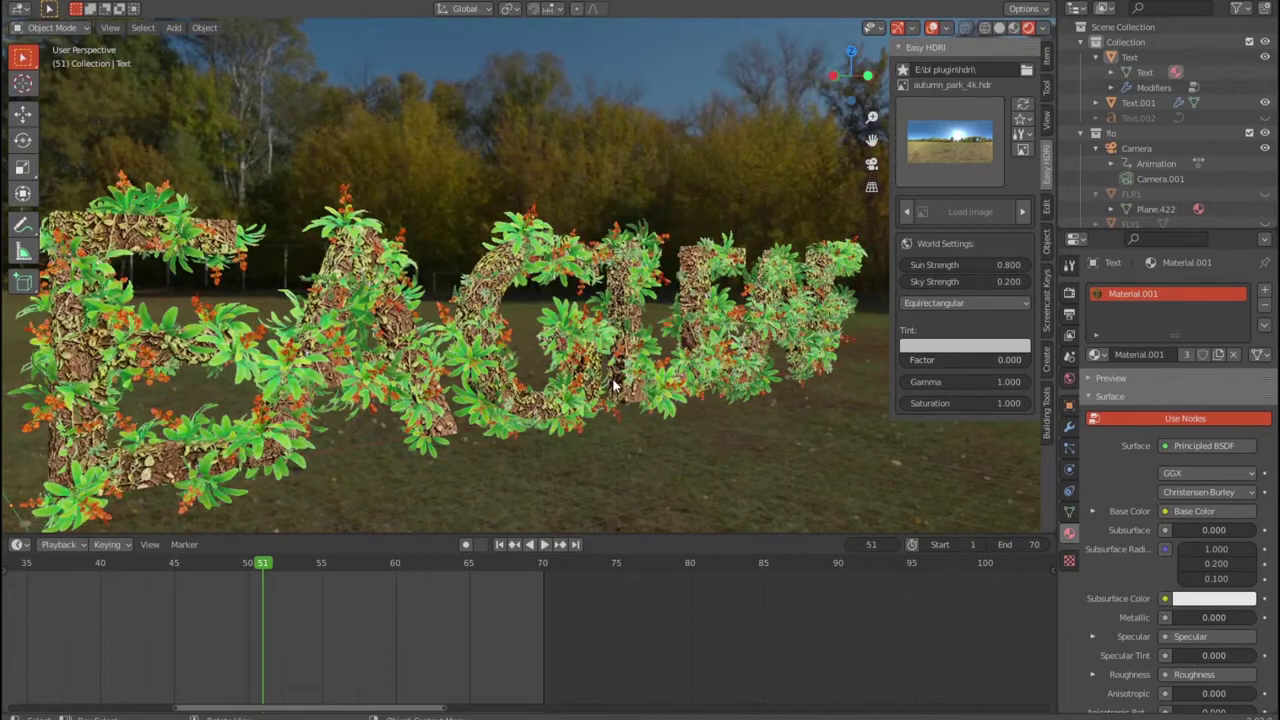
scroll(613, 381, "down", 2)
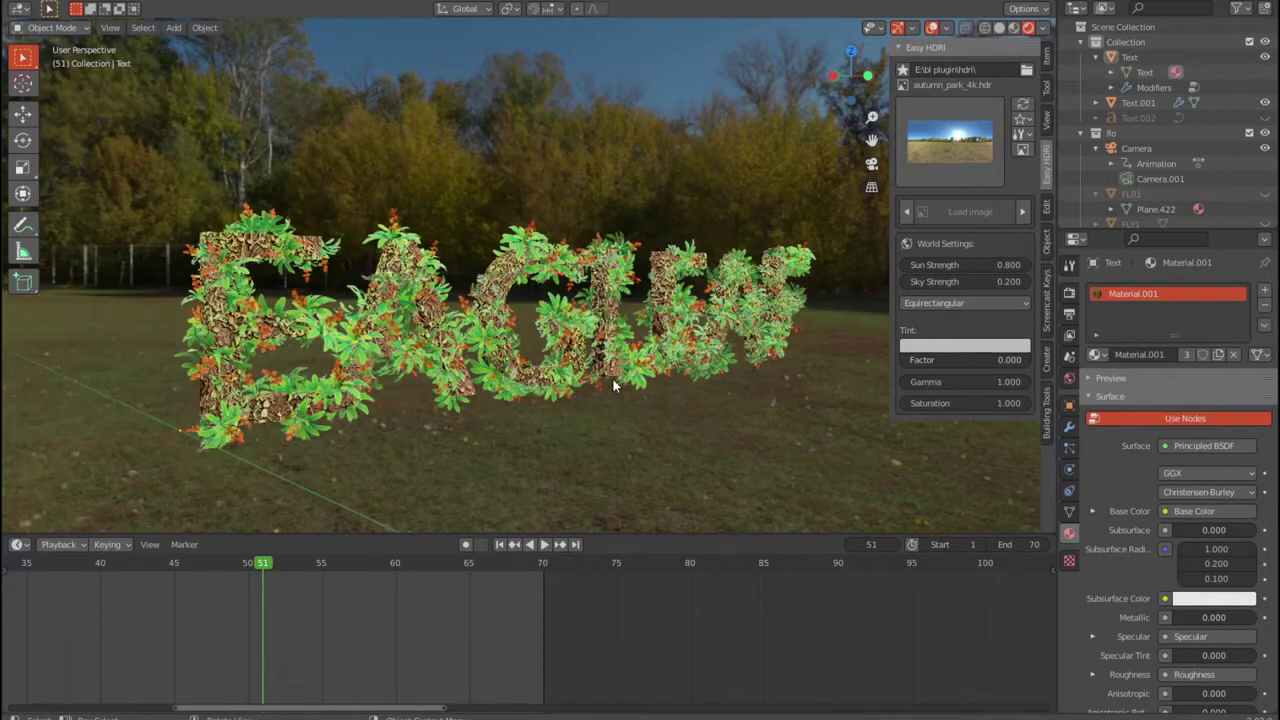
- Replay the leaf growth from frame 1, stop it, and reopen the HDRI gallery
left_click(500, 546)
left_click(544, 546)
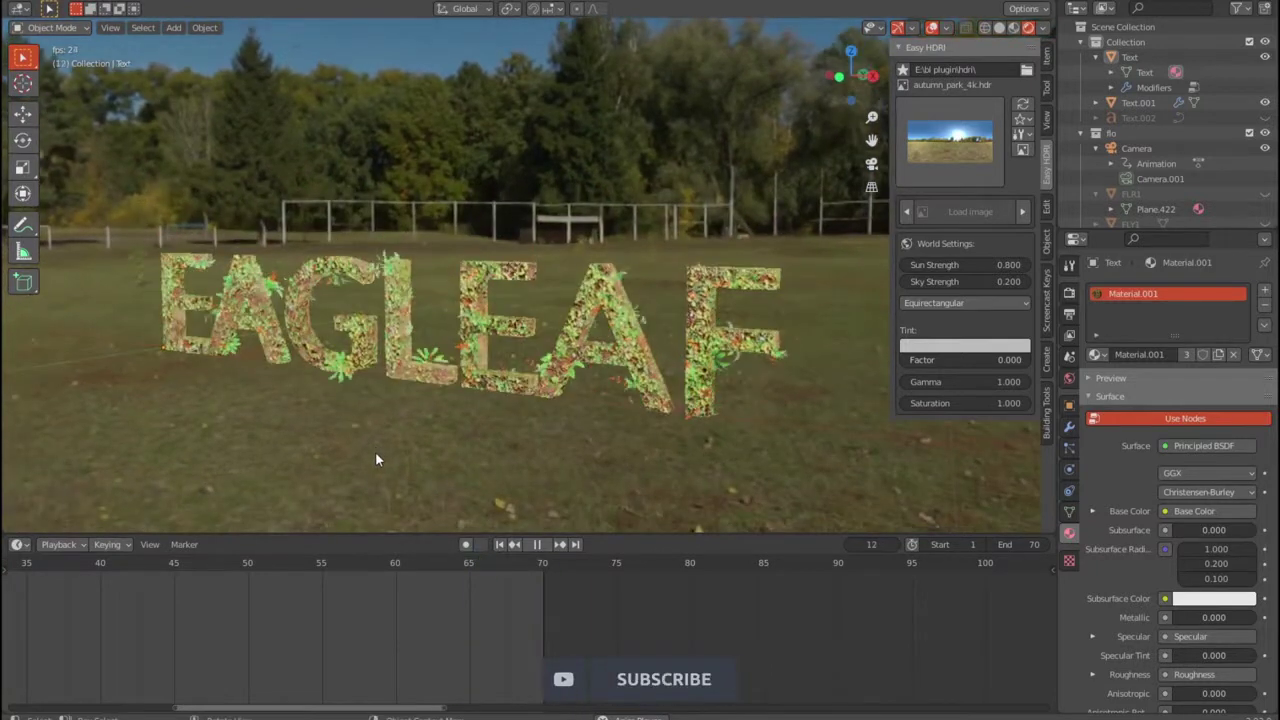
left_click(539, 547)
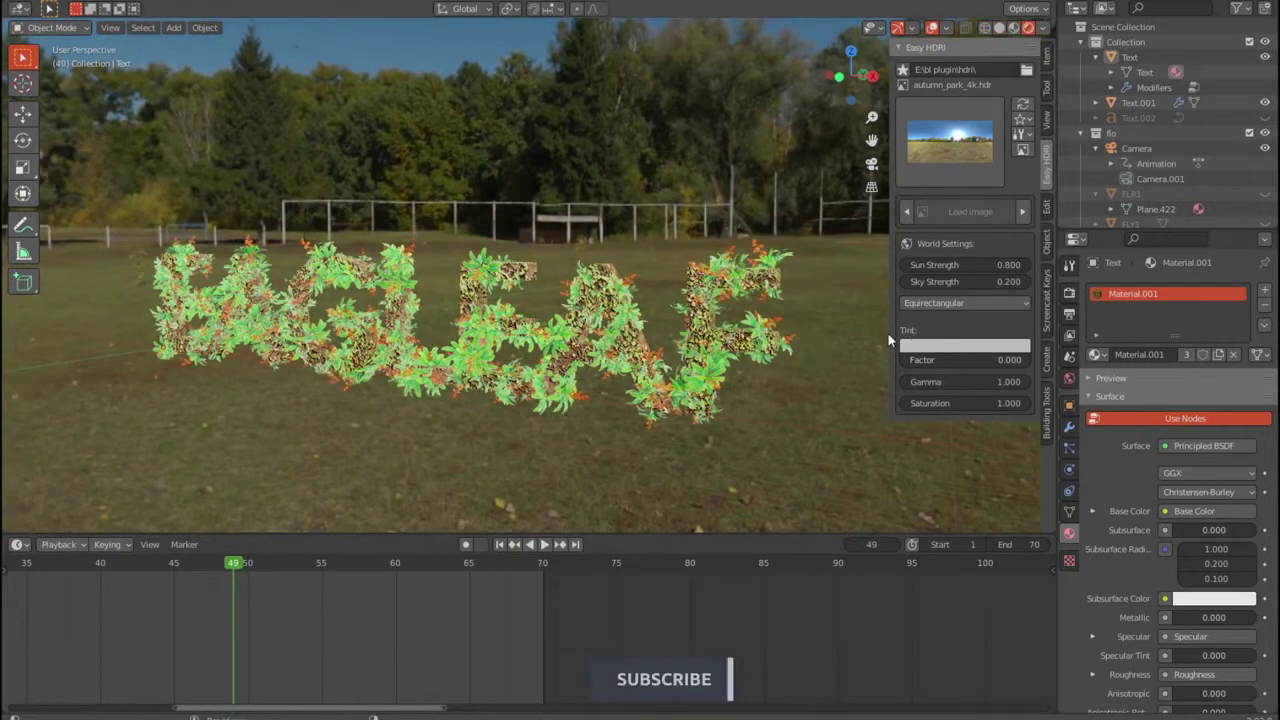
left_click(962, 134)
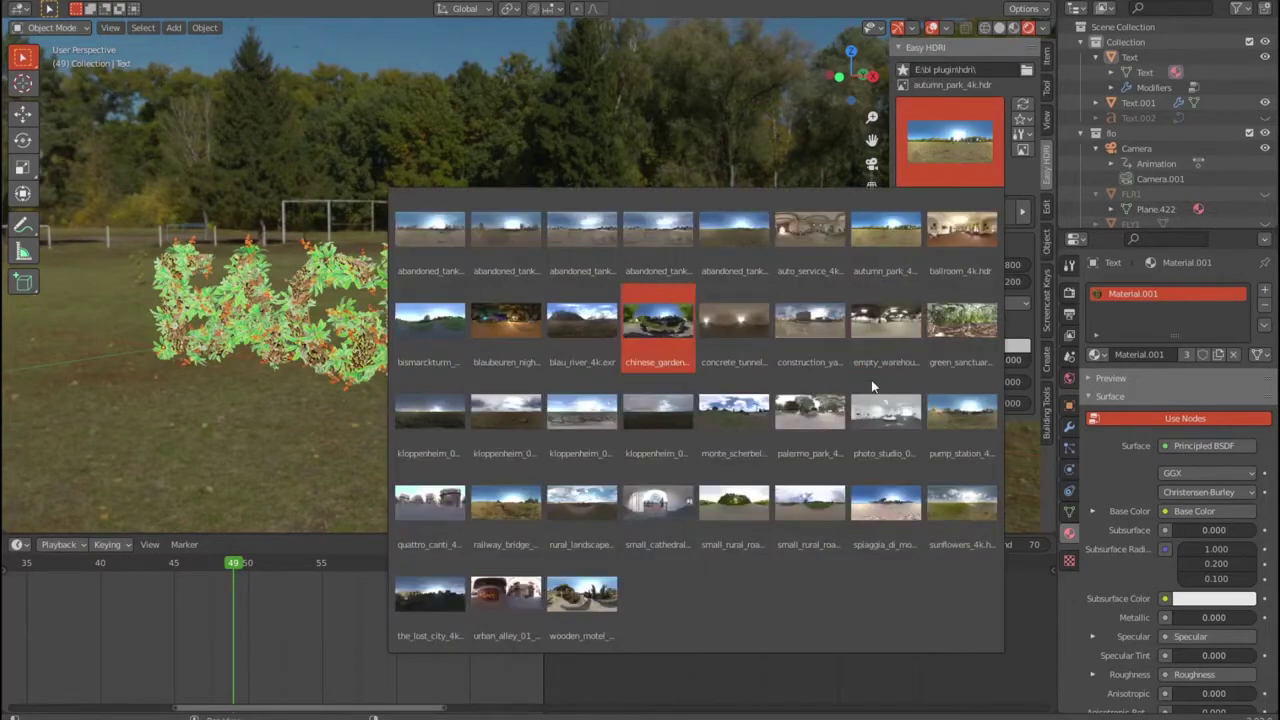
- Confirm chinese_garden_4k as the background and orbit around the EAGLEAF text
key("Return")
mouse_move(585, 427)
middle_mouse_down()
mouse_move(635, 409)
mouse_move(710, 423)
mouse_move(667, 427)
mouse_move(700, 477)
middle_mouse_up()
scroll(705, 430, "down", 5)
scroll(703, 426, "down", 3)
mouse_move(638, 420)
middle_mouse_down()
mouse_move(580, 391)
mouse_move(486, 471)
mouse_move(350, 452)
mouse_move(322, 412)
mouse_move(543, 405)
mouse_move(697, 449)
mouse_move(688, 428)
mouse_move(677, 451)
middle_mouse_up()
scroll(677, 452, "up", 2)
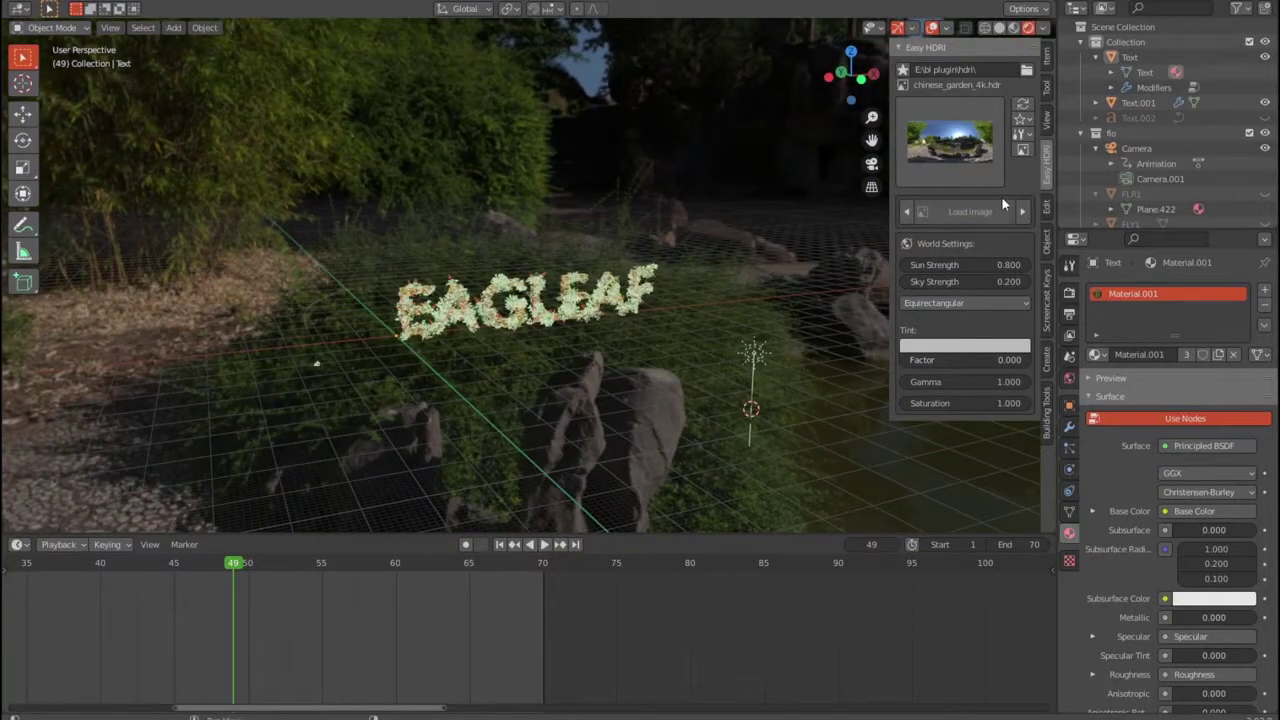
- Load sunflowers_4k from the HDRI gallery, zoom in, and rewind to frame 1
left_click(972, 152)
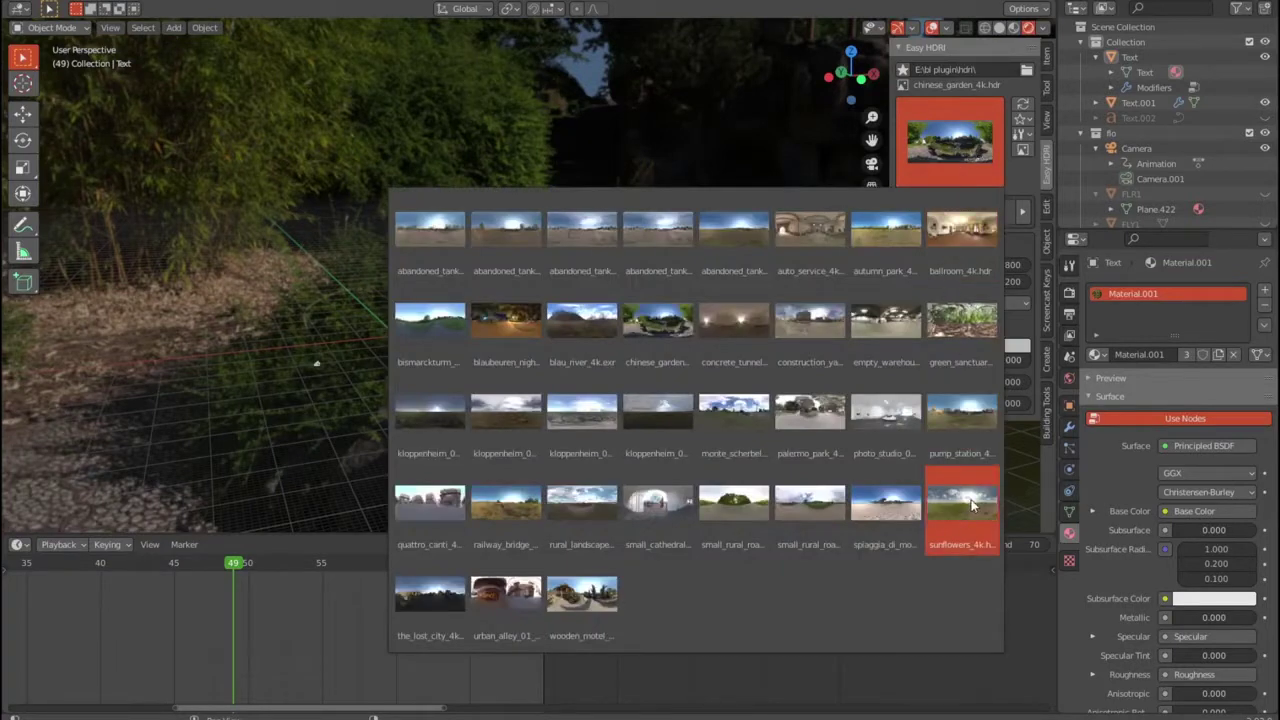
left_click(970, 505)
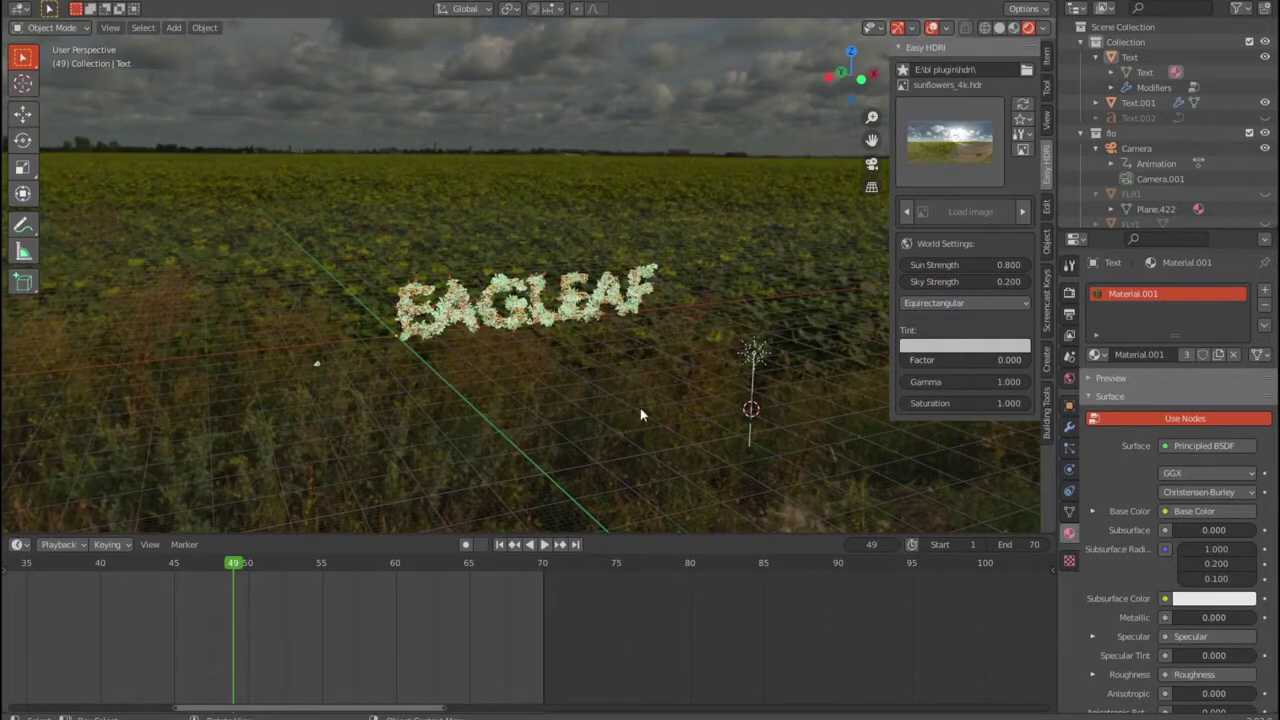
scroll(545, 418, "up", 2)
scroll(545, 418, "up", 2)
scroll(599, 435, "up", 3)
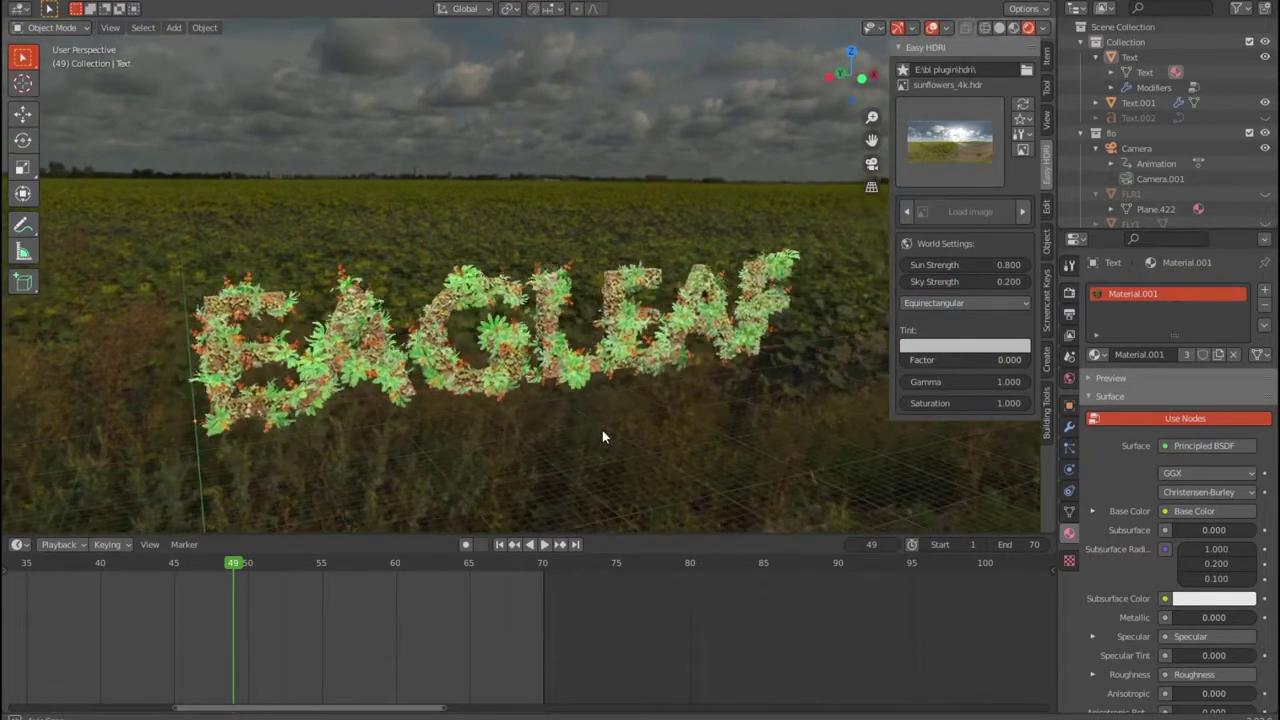
middle_click_drag(602, 430, 599, 437)
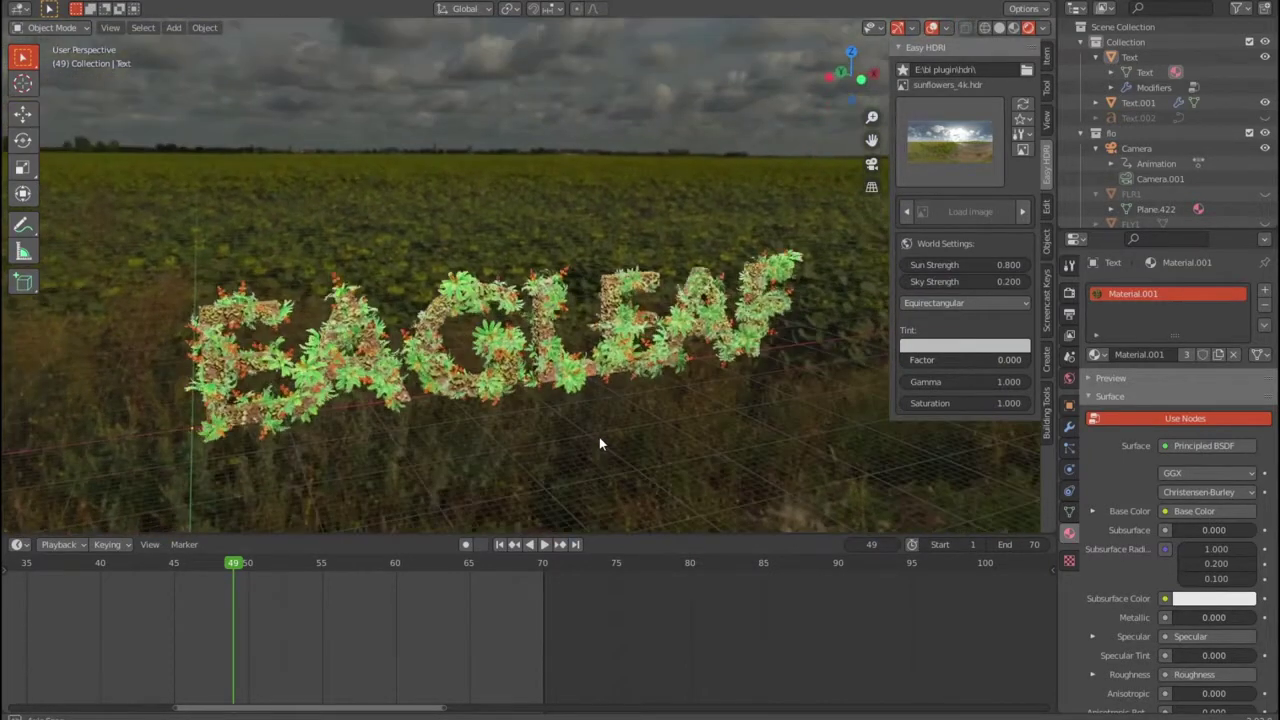
left_click(500, 545)
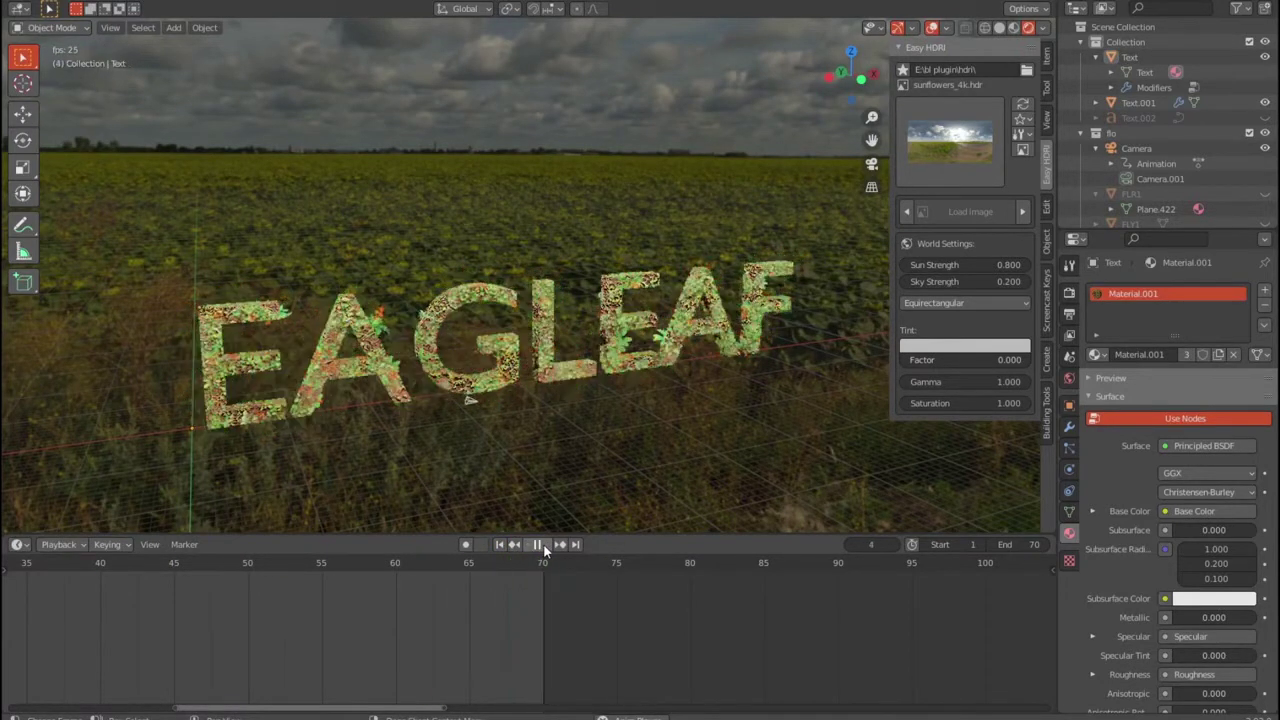
- Raise the Sun Strength to 1.500 and the Sky Strength to 0.500 while the animation plays
left_click(1024, 265)
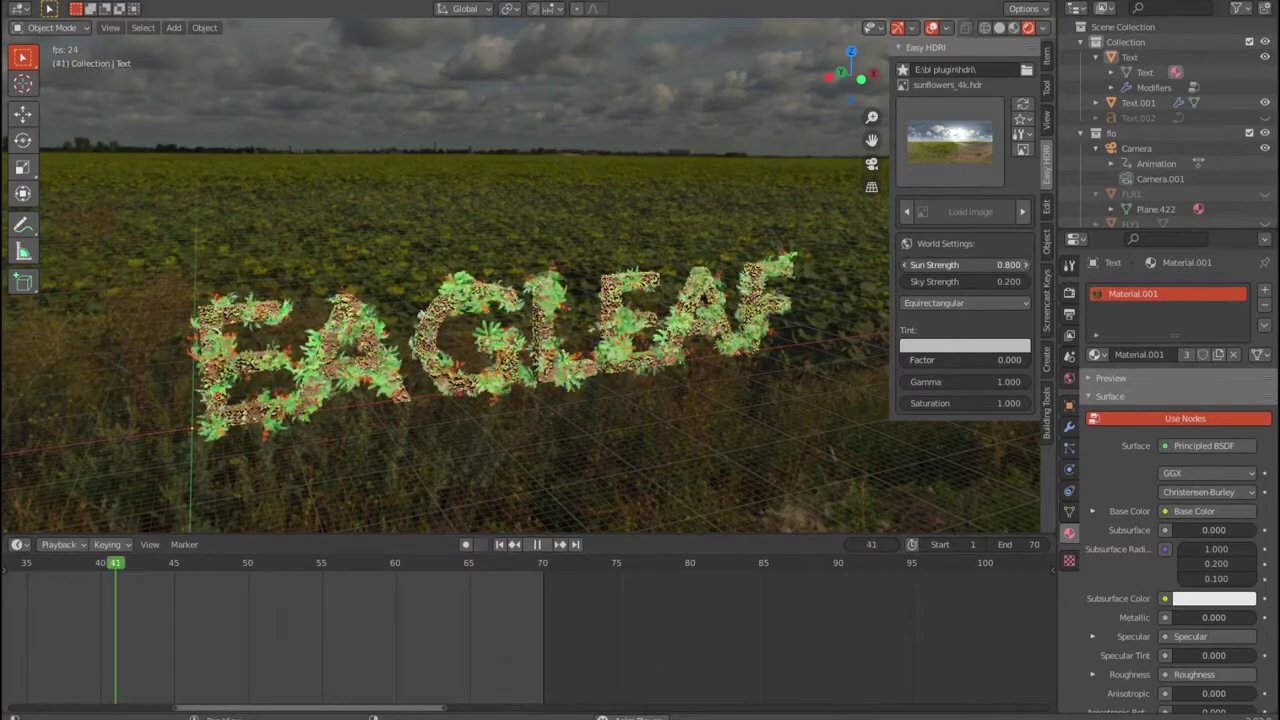
left_click(1024, 265)
left_click(1024, 265)
left_click(1024, 265)
left_click(1024, 265)
left_click(1024, 265)
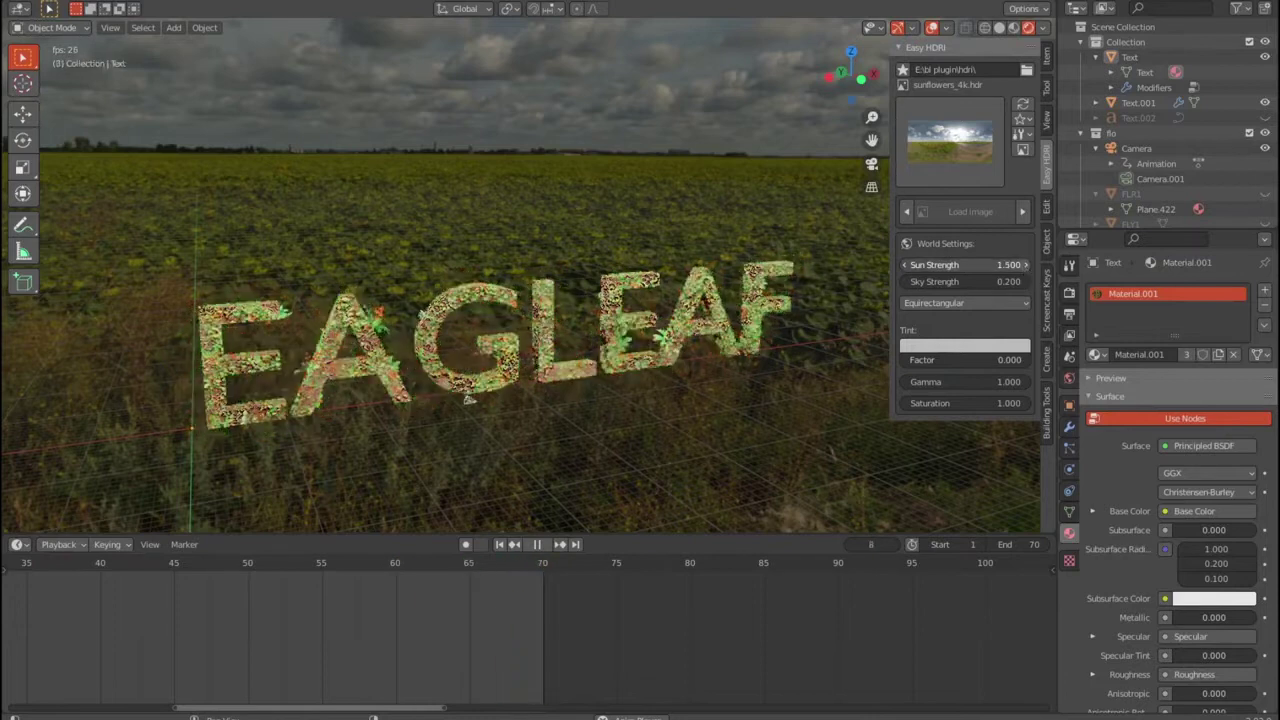
left_click(1024, 282)
left_click(1024, 282)
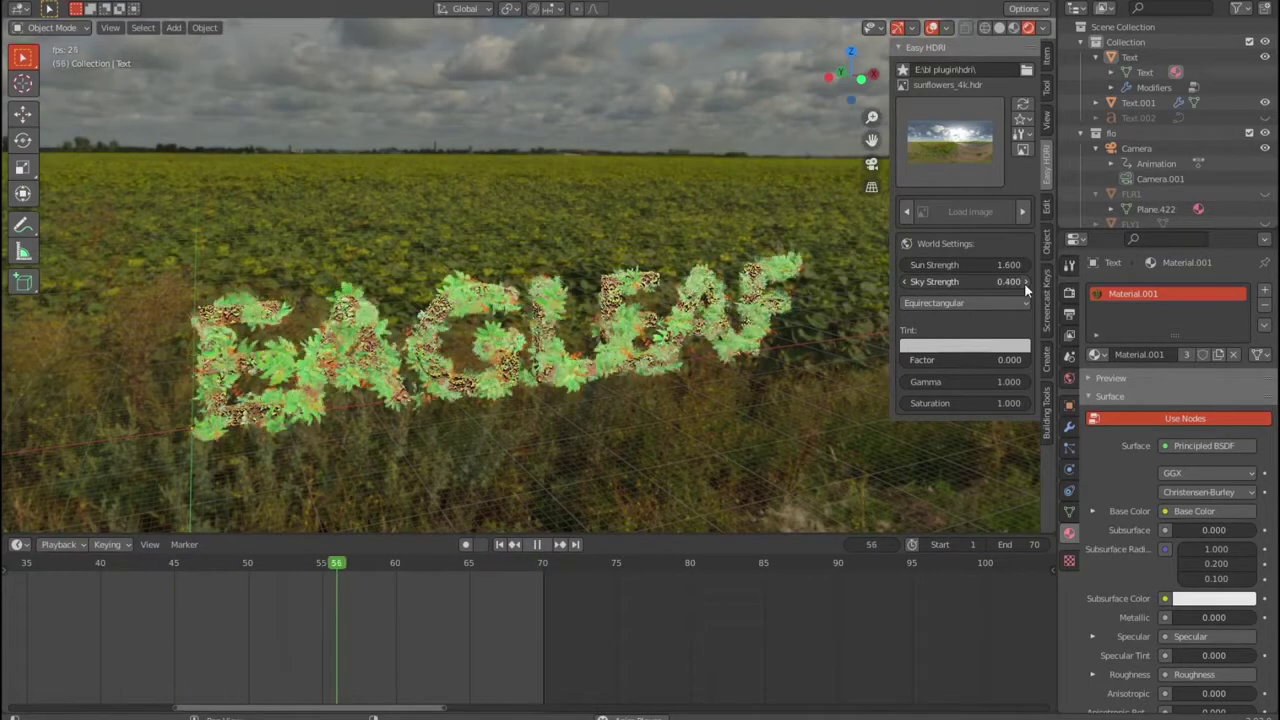
left_click(1024, 282)
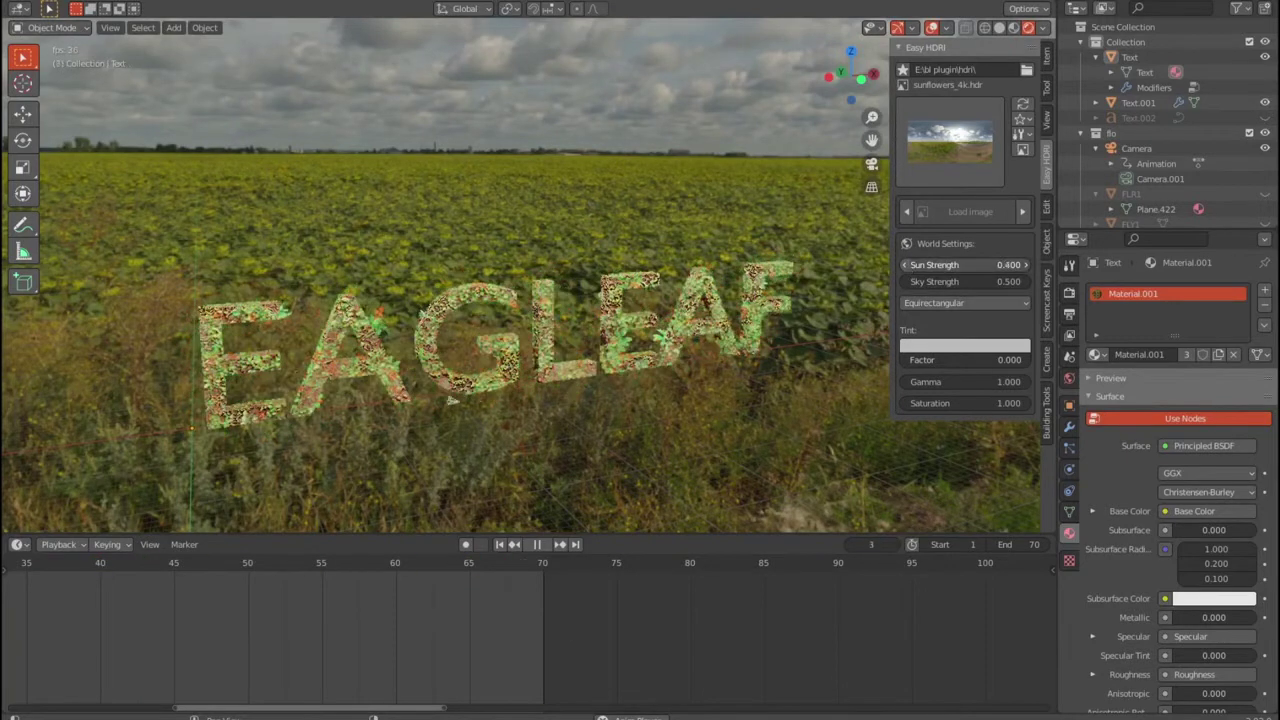
- Drop the Sun Strength to 0.100, briefly try Sky Strength 0.600, then return it to 0.500
left_click_drag(907, 270, 1027, 264)
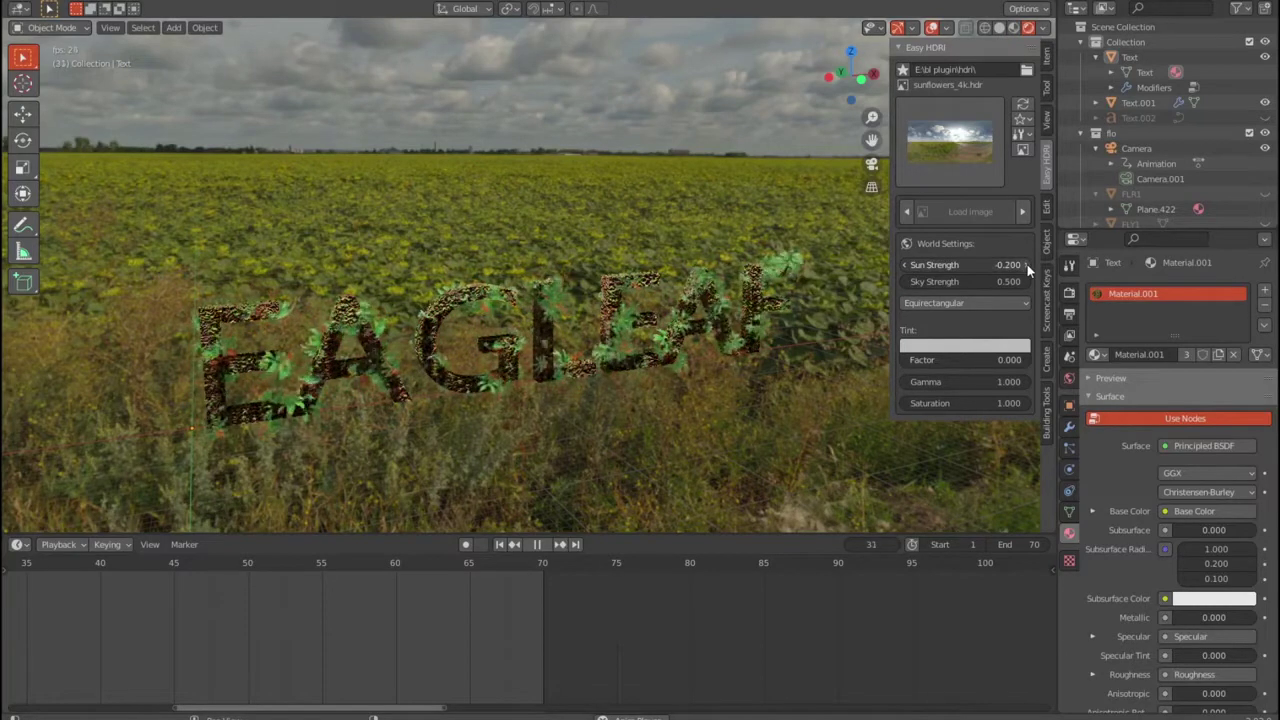
left_click(1027, 264)
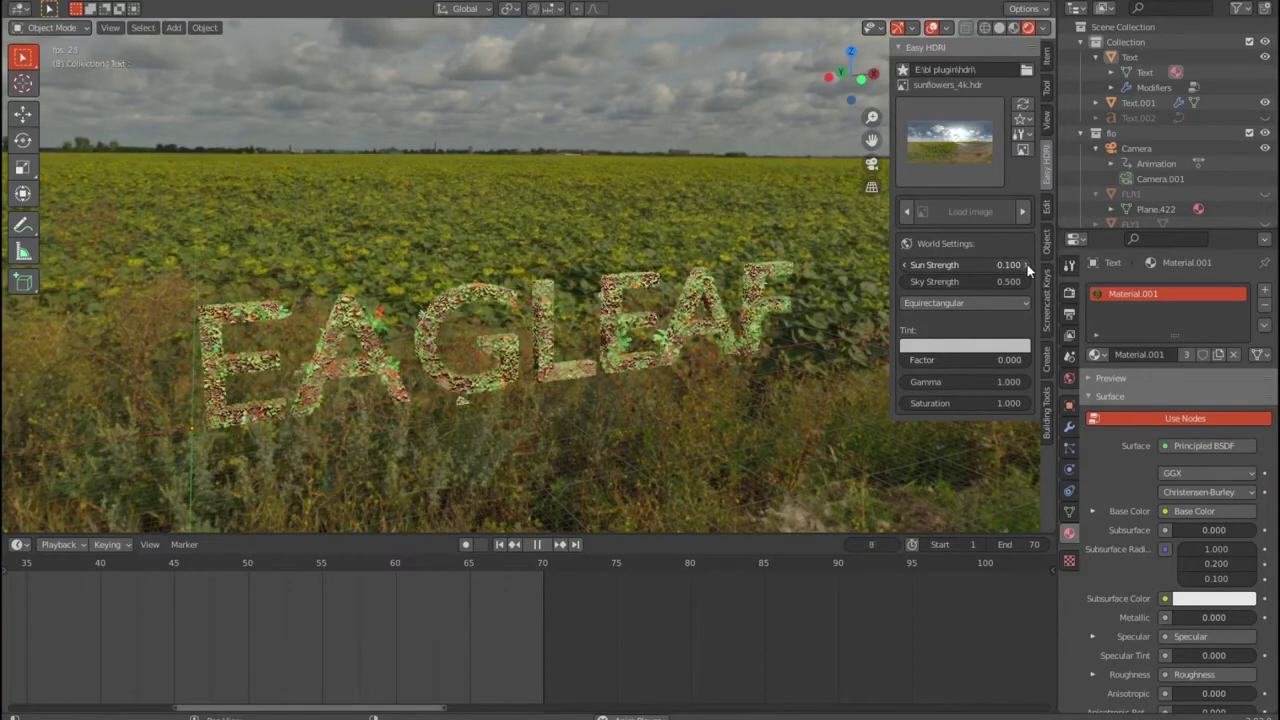
left_click(1026, 282)
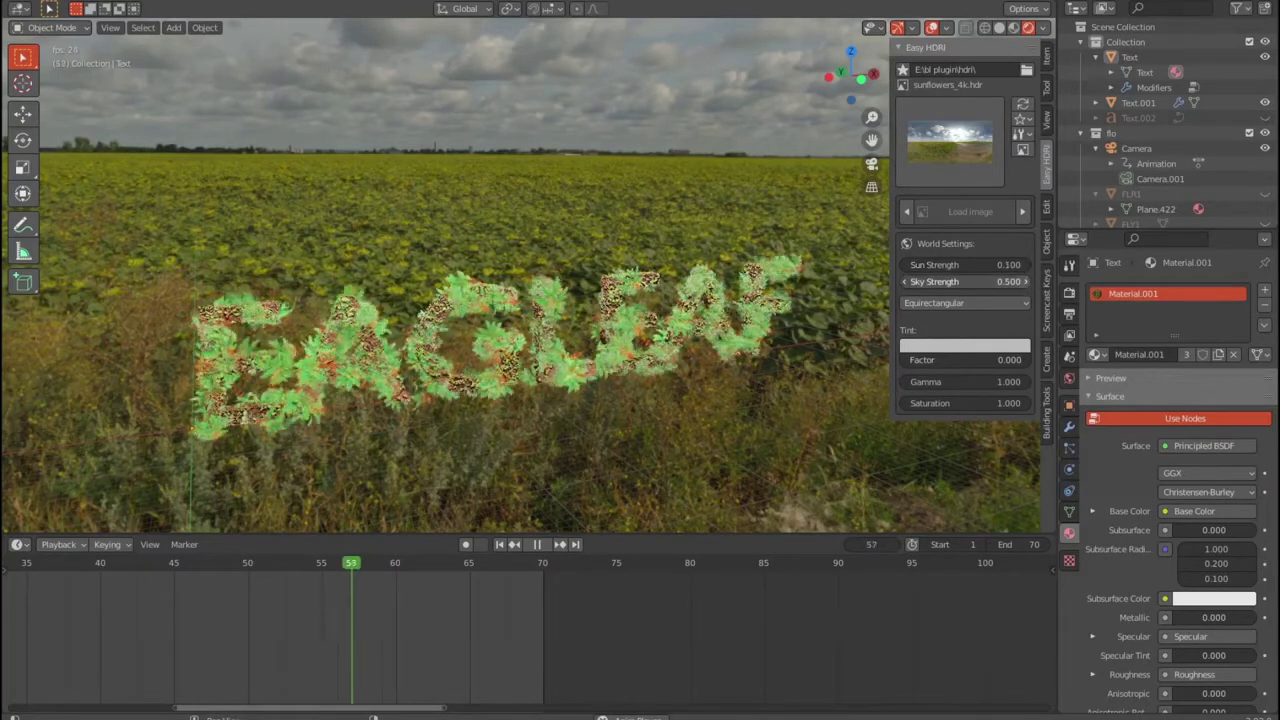
left_click(907, 283)
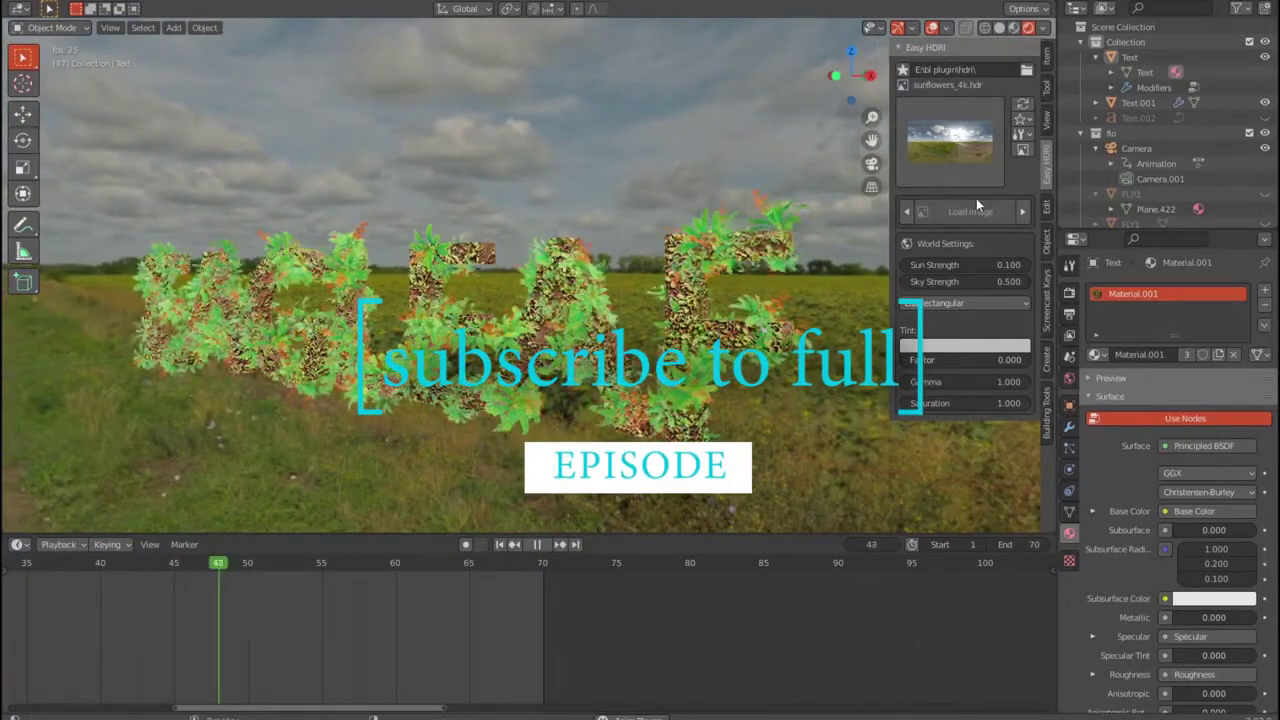
- Load the abandoned_tank_farm_01_4k HDRI background and zoom in on the leafy EAGLEAF letters
left_click(1022, 104)
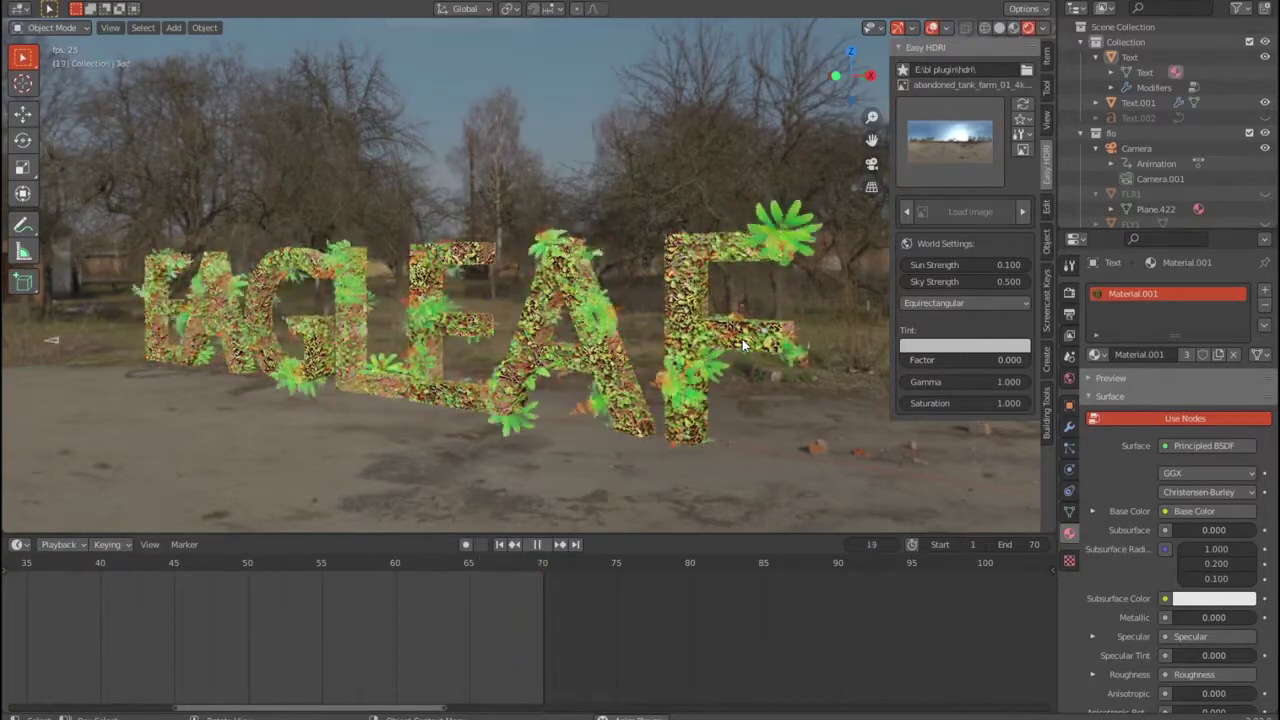
scroll(743, 340, "up", 4)
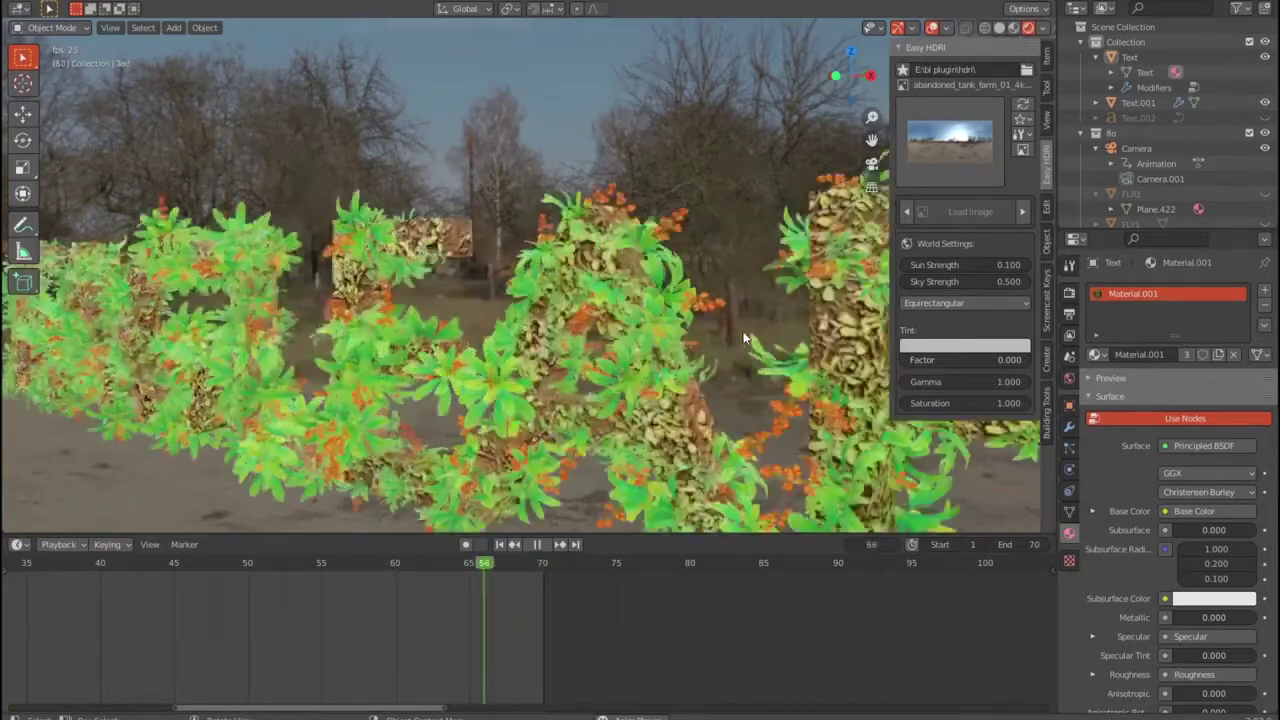